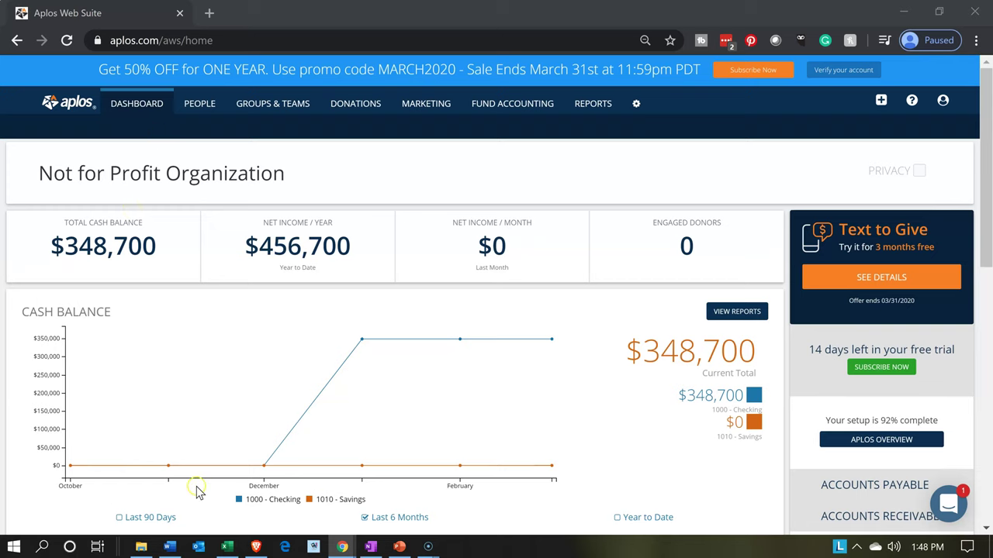
Switch to the Excel workbook and review the journal entries on worksheets 5 and 6 alongside the Aplos dashboard
{"action": "left_click", "coordinate": [226, 548]}
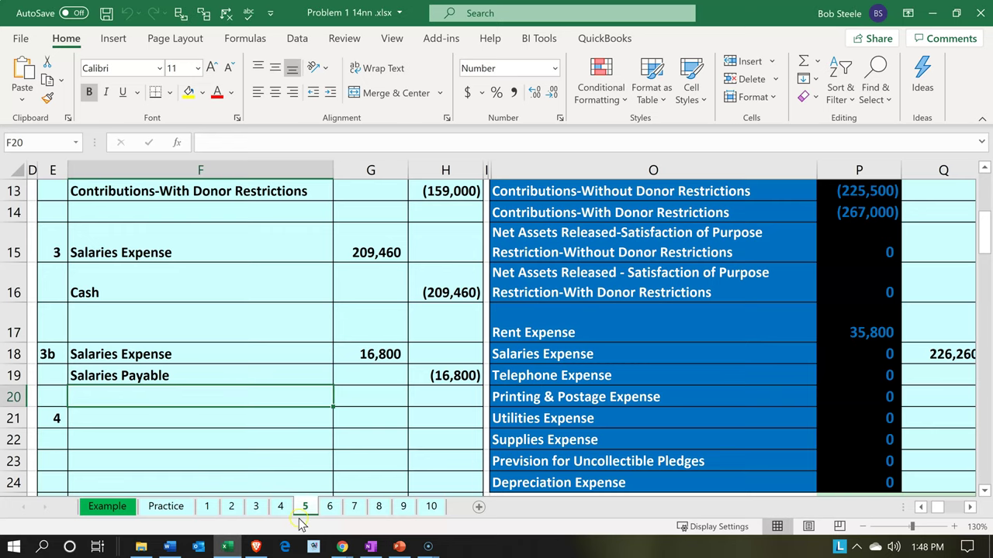
{"action": "left_click", "coordinate": [329, 507]}
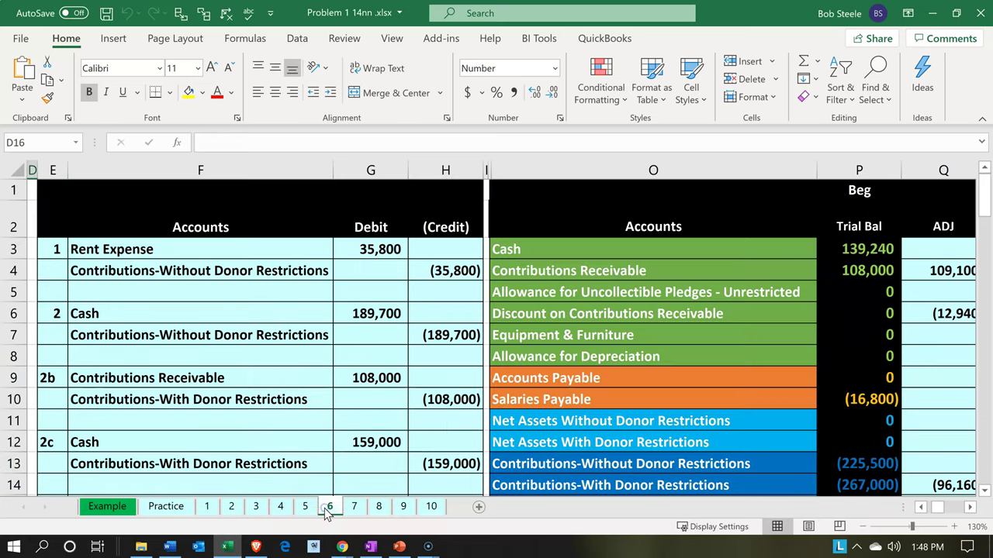
{"action": "scroll", "coordinate": [310, 435], "scroll_direction": "down", "scroll_amount": 3}
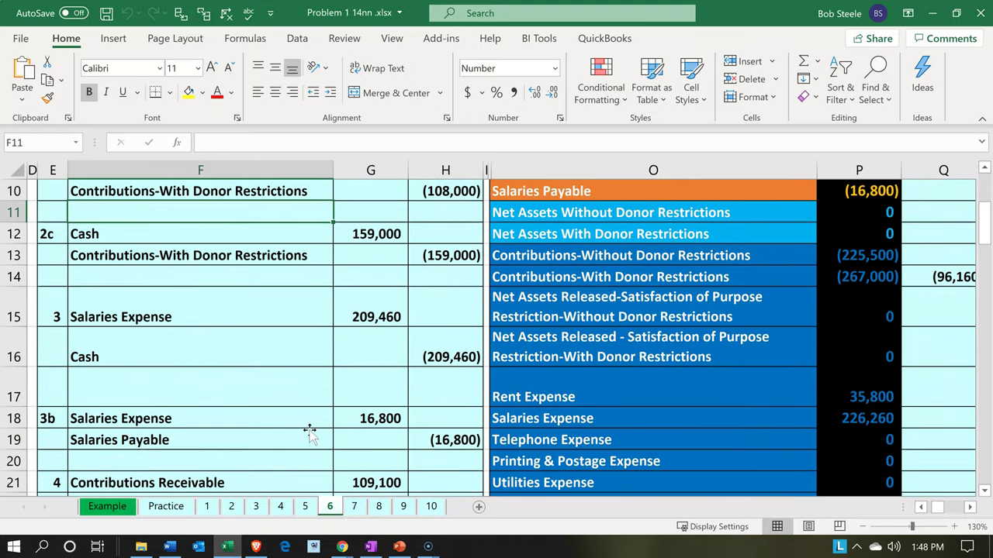
{"action": "key", "text": "alt+Tab"}
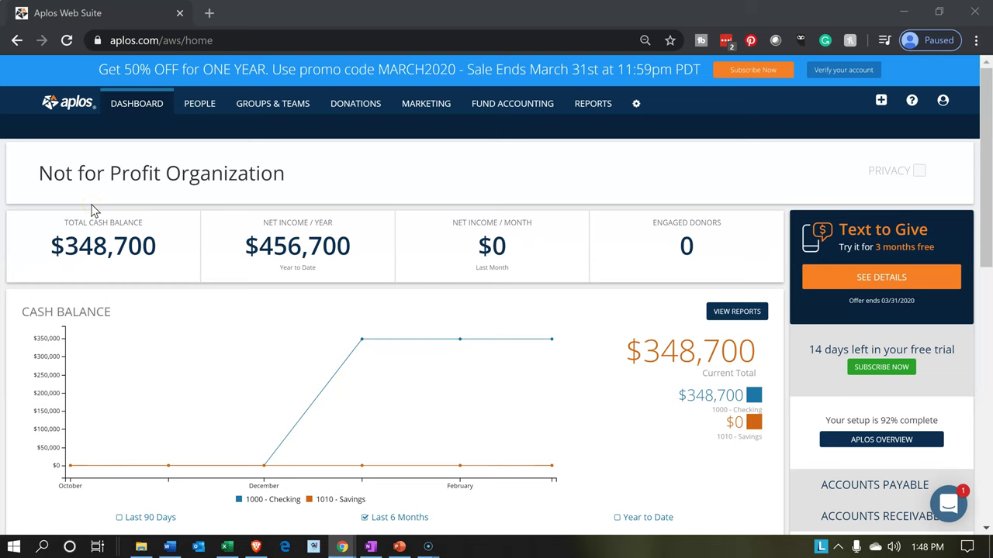
{"action": "left_click", "coordinate": [165, 119]}
{"action": "left_click", "coordinate": [229, 547]}
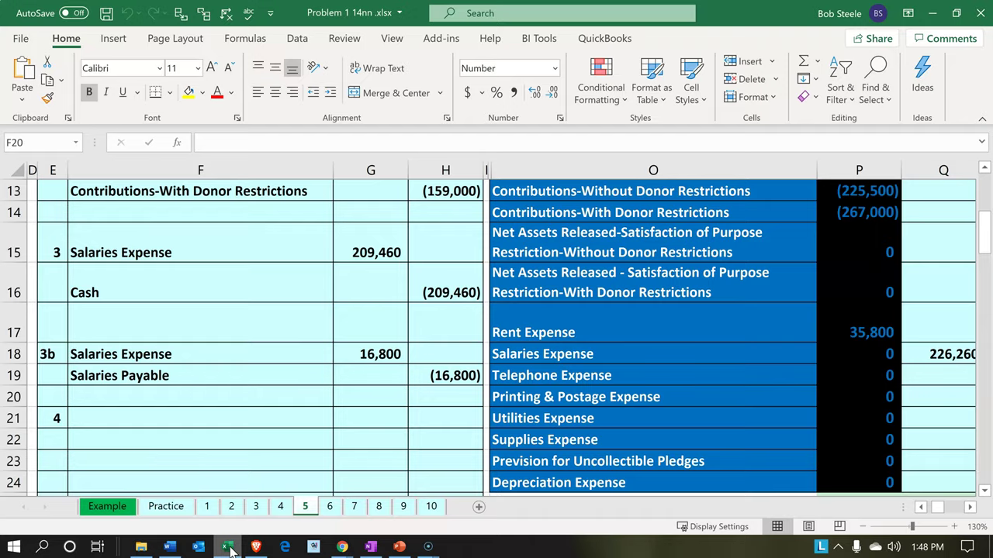
{"action": "left_click", "coordinate": [304, 515]}
Examine the accounts and amounts of journal entry 3, Salaries Expense and Cash, on worksheet 5
{"action": "left_click", "coordinate": [200, 298]}
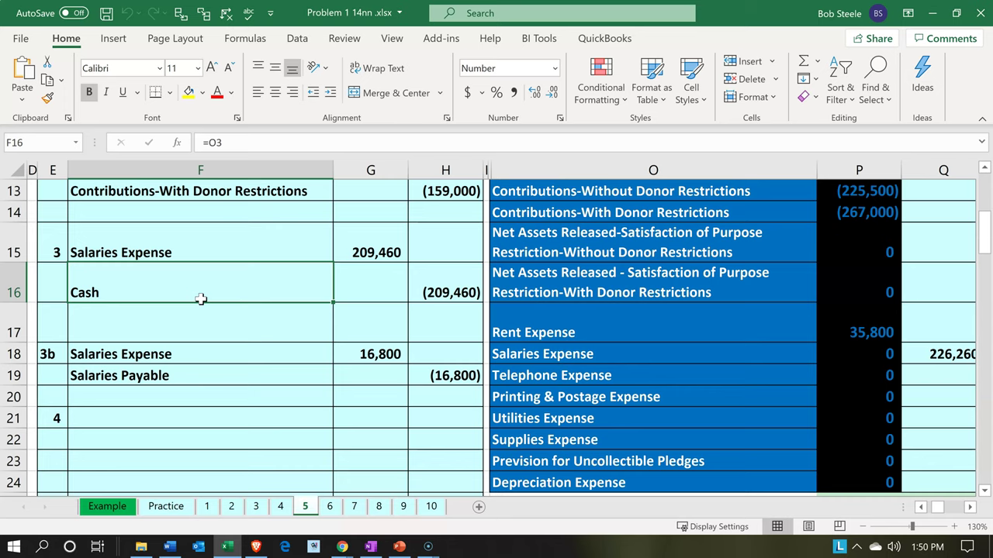
{"action": "left_click", "coordinate": [201, 246]}
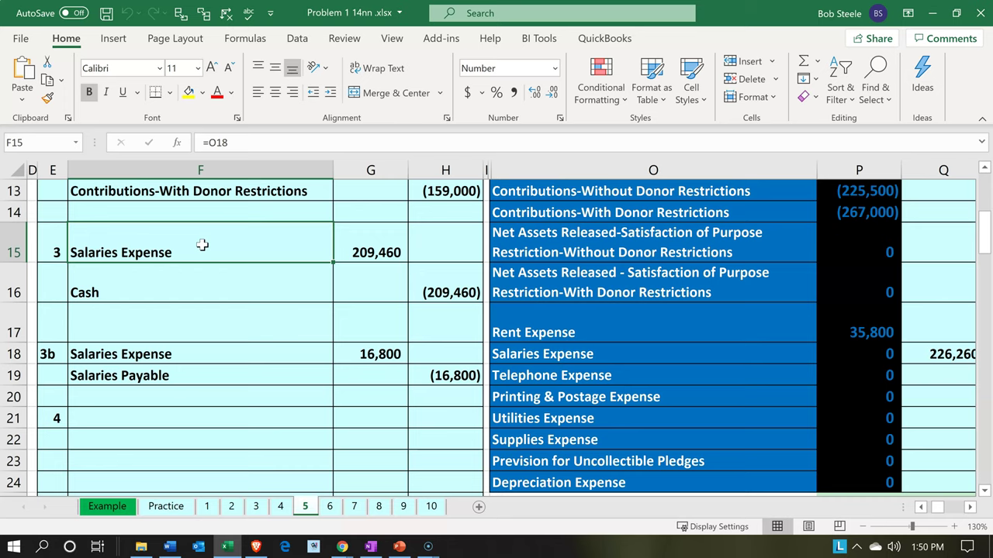
{"action": "key", "text": "Down"}
{"action": "key", "text": "Right"}
{"action": "key", "text": "Right"}
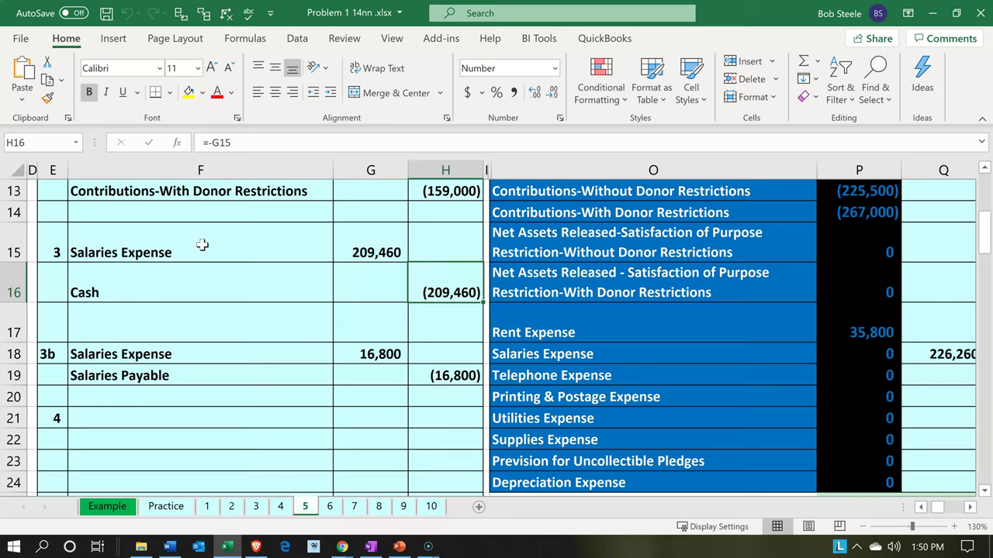
{"action": "key", "text": "Left"}
{"action": "key", "text": "Left"}
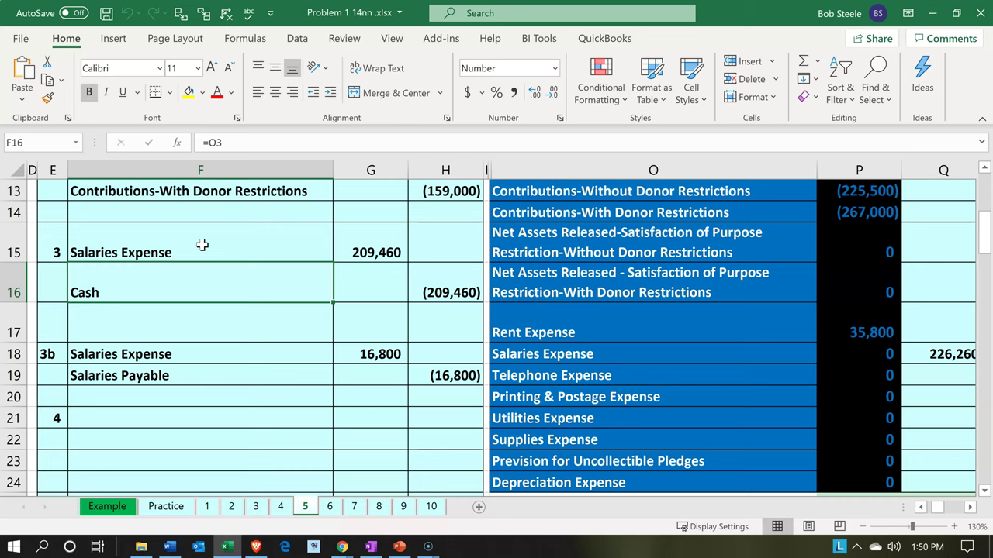
{"action": "key", "text": "Up"}
{"action": "key", "text": "Down"}
{"action": "key", "text": "Down"}
{"action": "key", "text": "Down"}
{"action": "key", "text": "Down"}
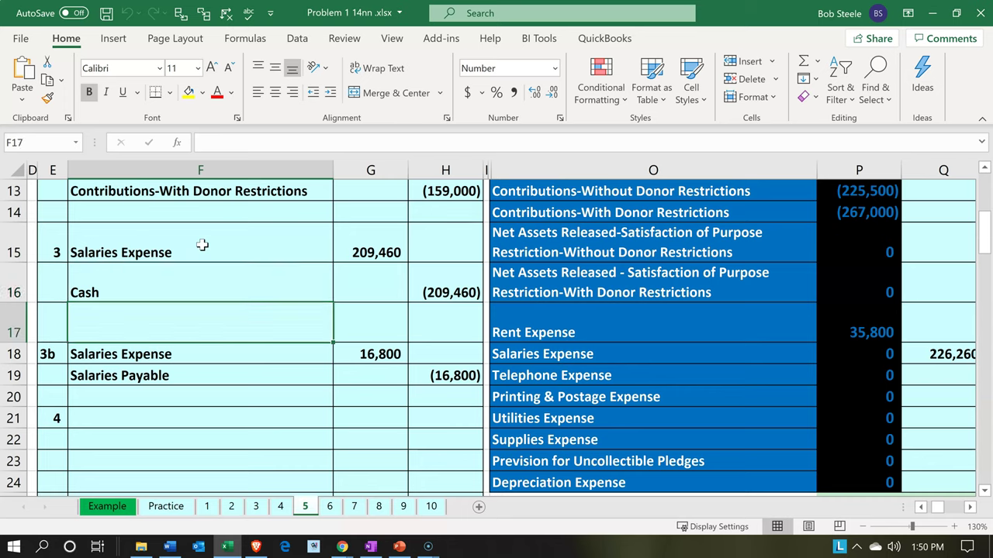
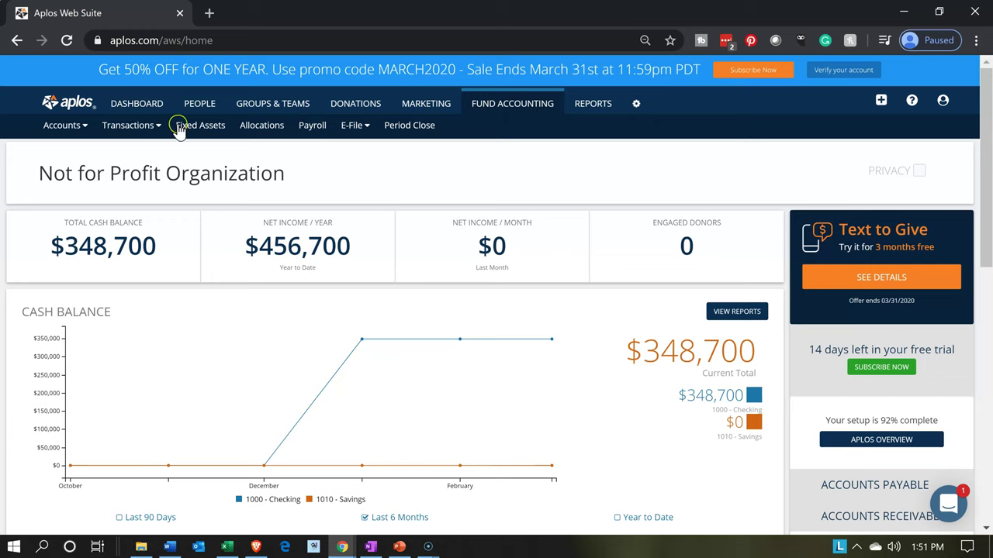
Switch to Aplos, open the account registers and date a new deposit/payment in the Checking register 01/06/2020
{"action": "left_click", "coordinate": [157, 129]}
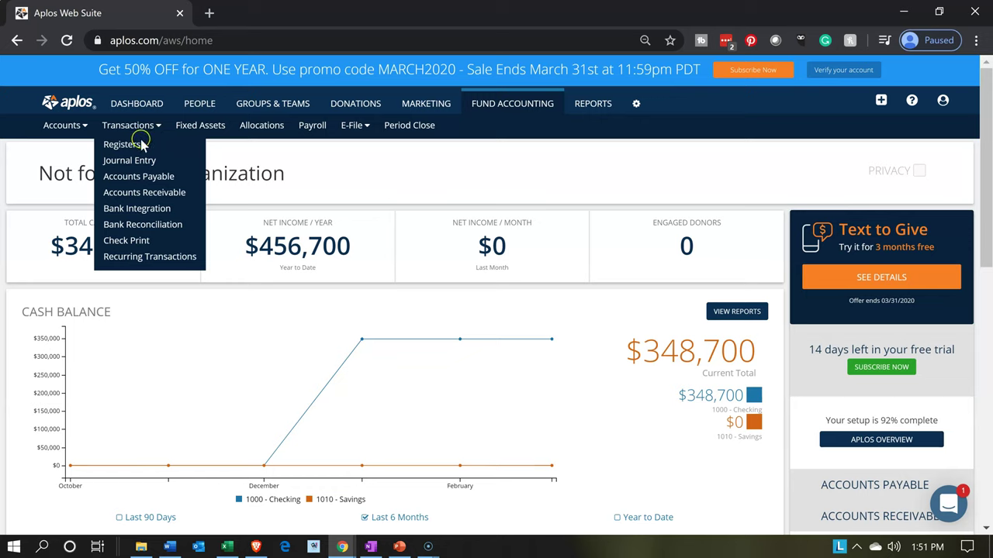
{"action": "left_click", "coordinate": [133, 146]}
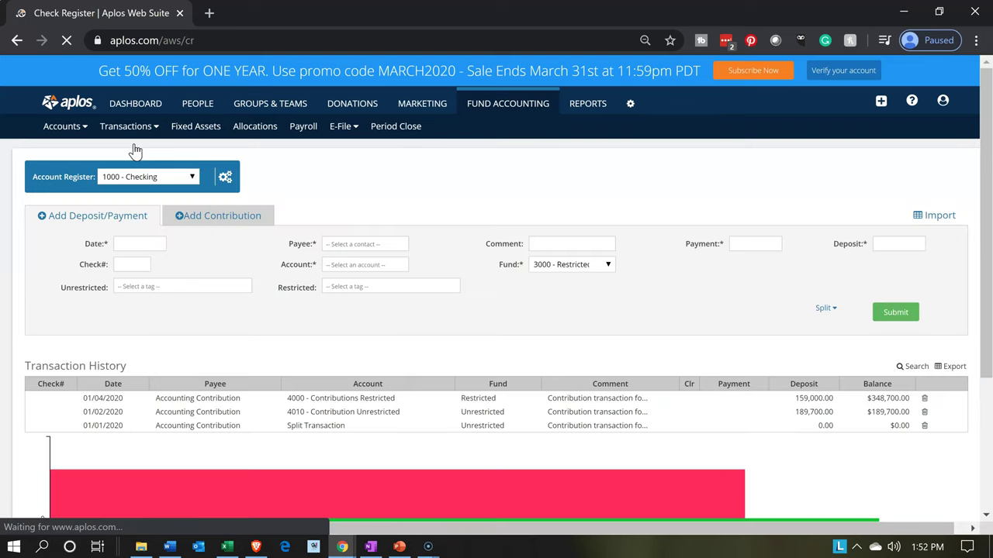
{"action": "left_click", "coordinate": [134, 246]}
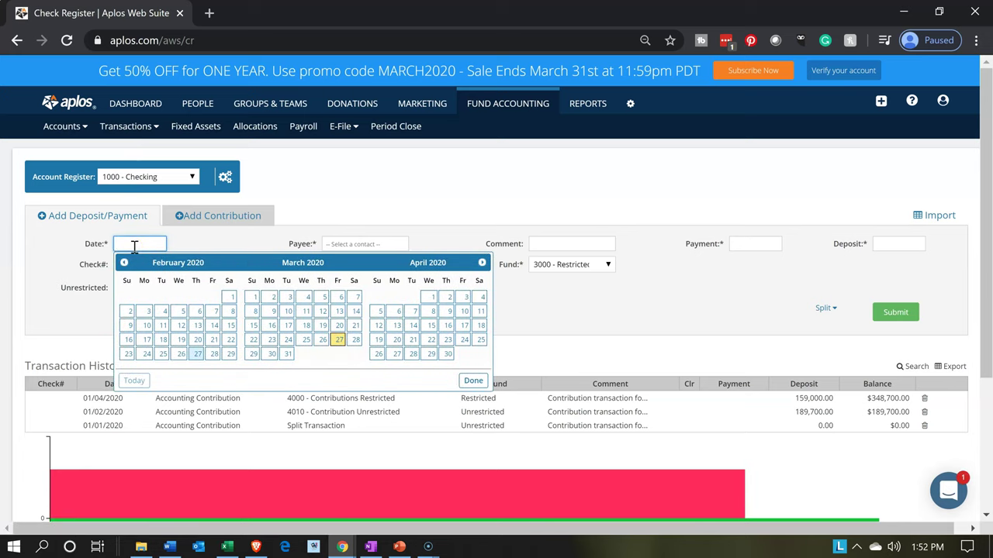
{"action": "left_click", "coordinate": [124, 263]}
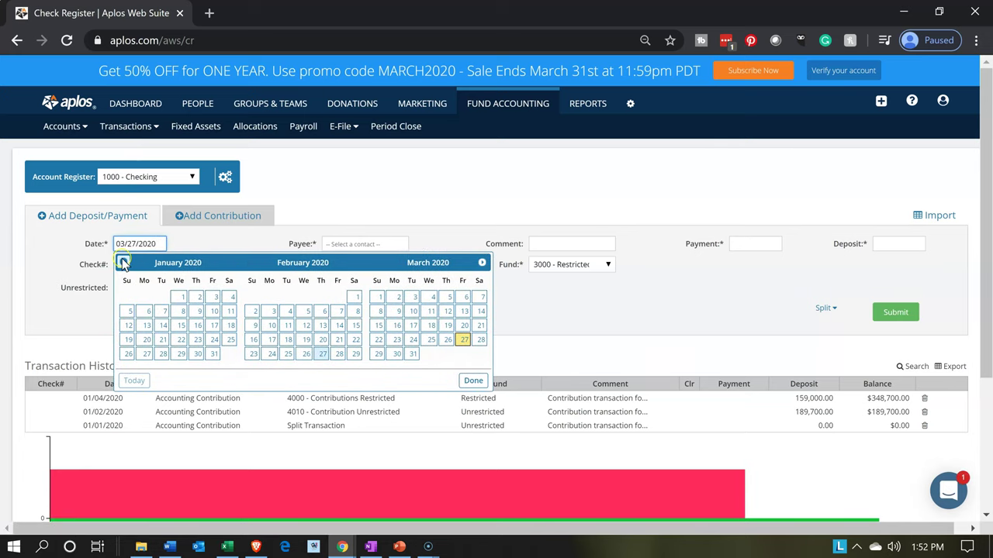
{"action": "left_click", "coordinate": [123, 263]}
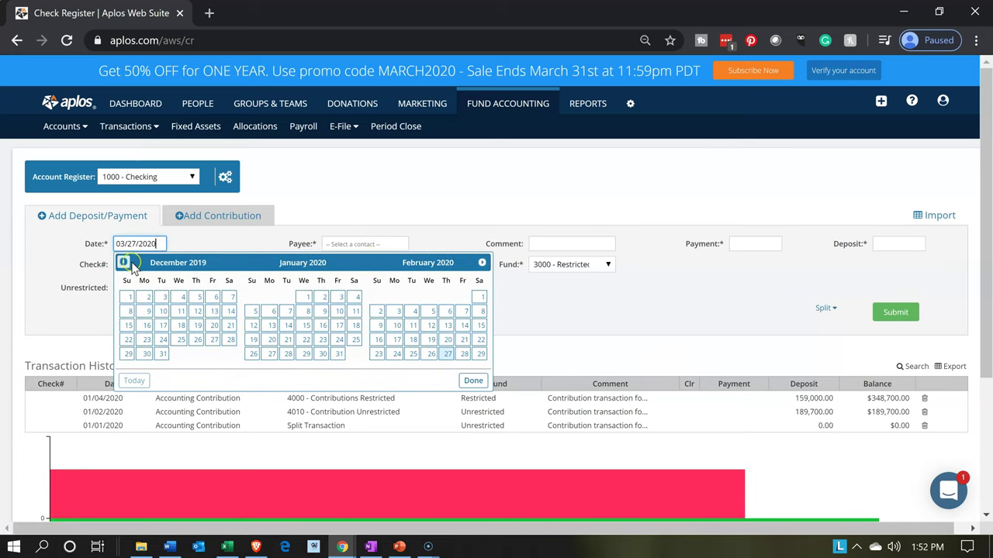
{"action": "left_click", "coordinate": [483, 264]}
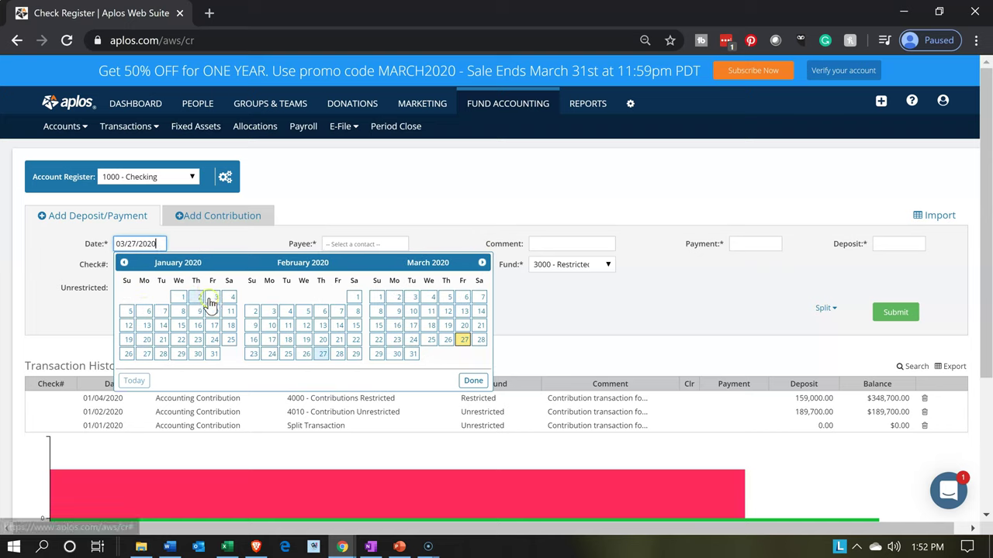
{"action": "left_click", "coordinate": [149, 311]}
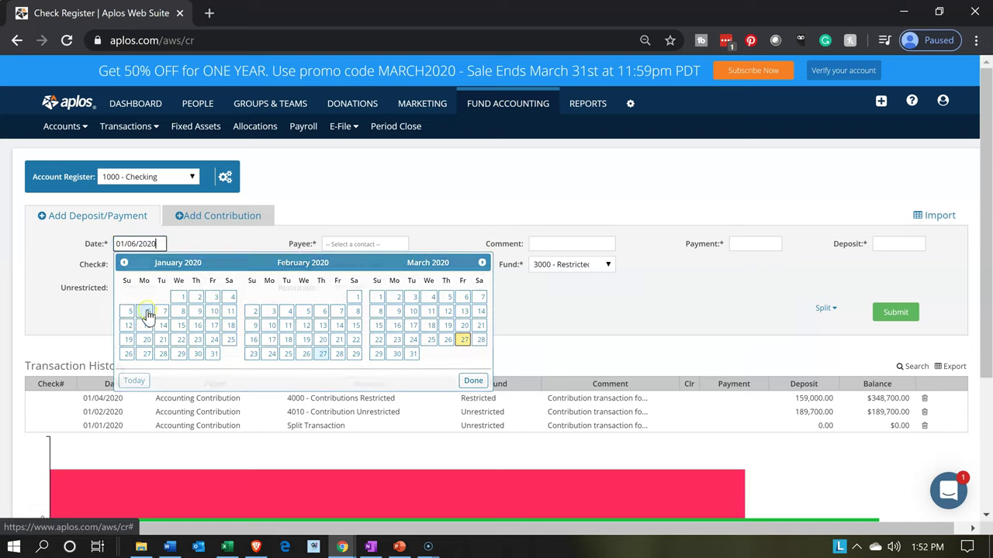
Enter Employee 1 as the payee of the checking transaction
{"action": "key", "text": "Tab"}
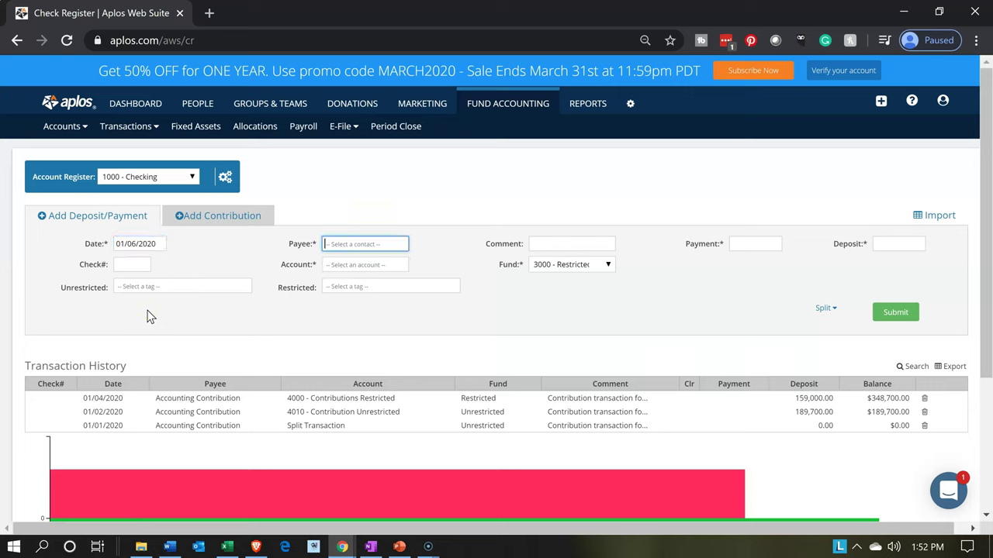
{"action": "type", "text": "Eomp"}
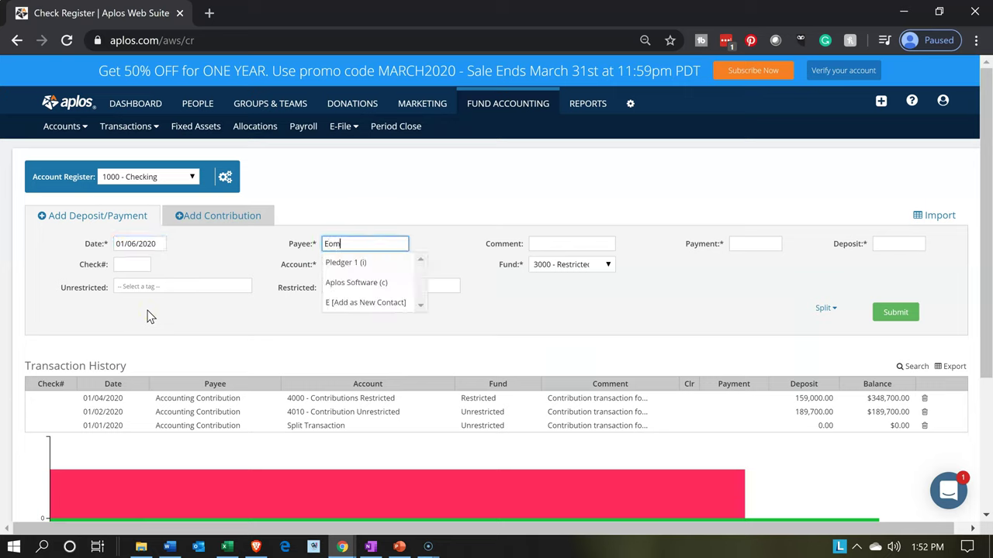
{"action": "key", "text": "BackSpace"}
{"action": "key", "text": "BackSpace"}
{"action": "key", "text": "BackSpace"}
{"action": "key", "text": "BackSpace"}
{"action": "type", "text": "E"}
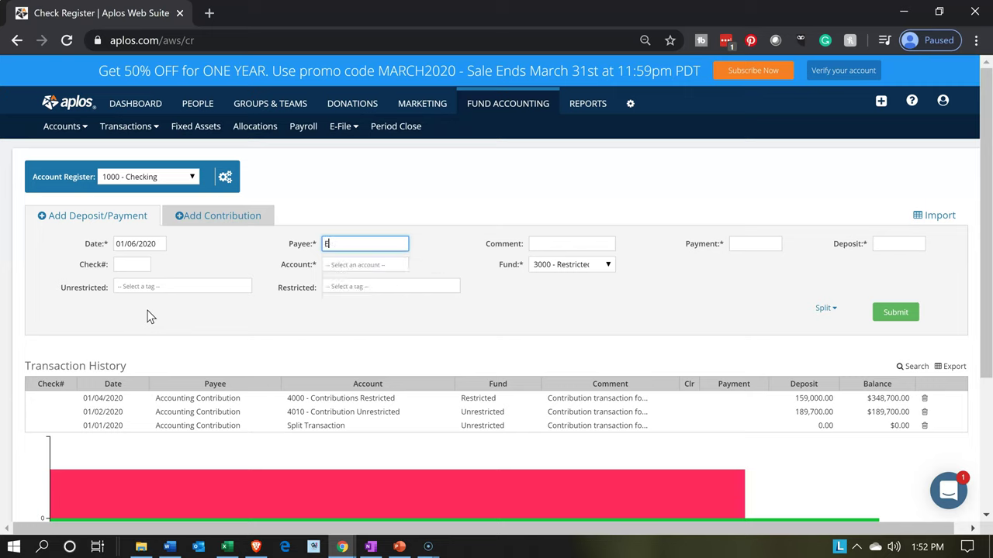
{"action": "type", "text": "mployee"}
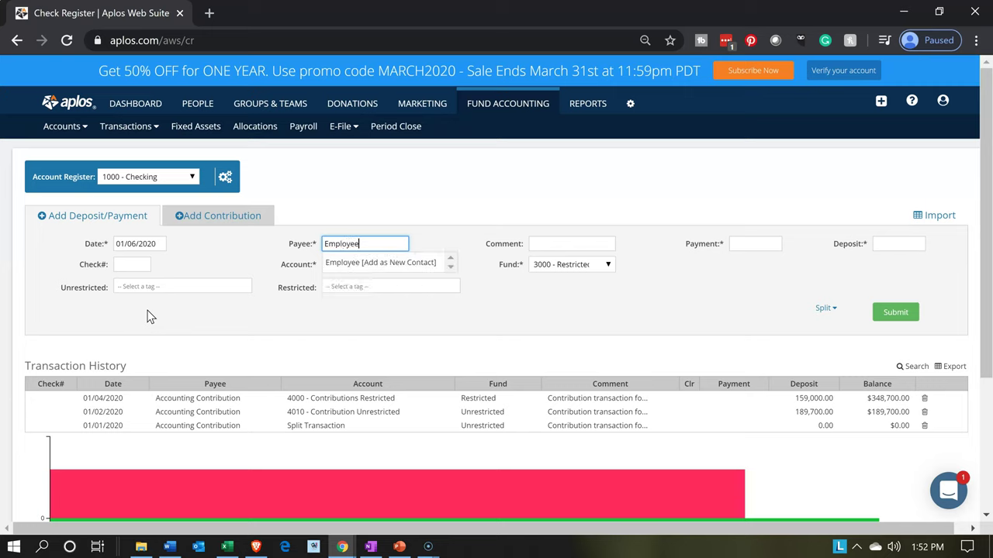
{"action": "type", "text": " 1"}
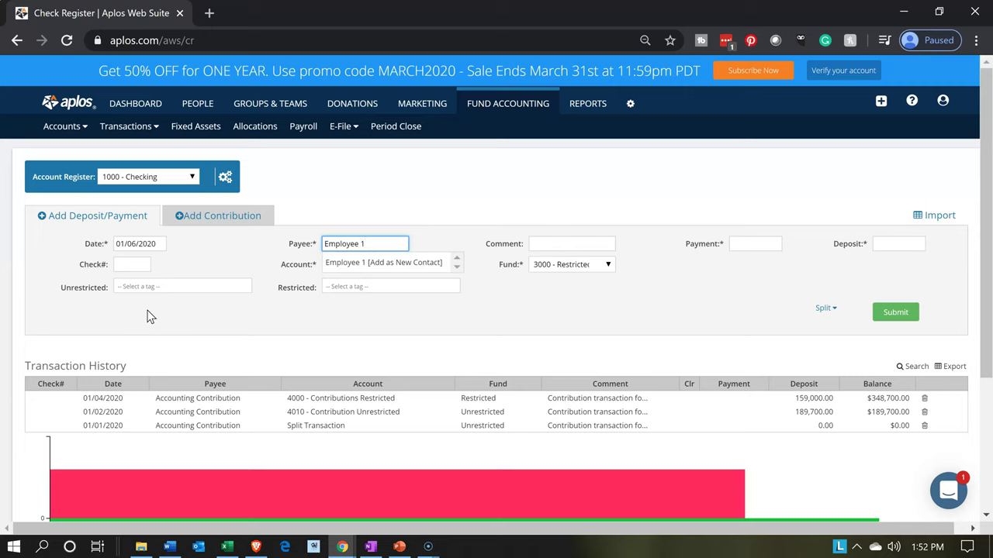
{"action": "key", "text": "Tab"}
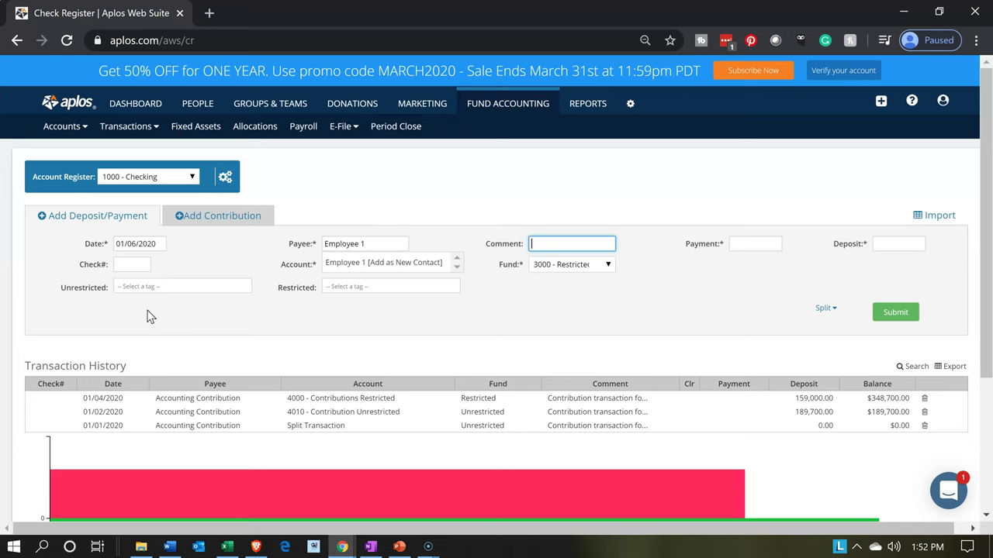
Look up the entry 3 salaries amount in Excel and set the transaction's payment amount to 209460
{"action": "key", "text": "Tab"}
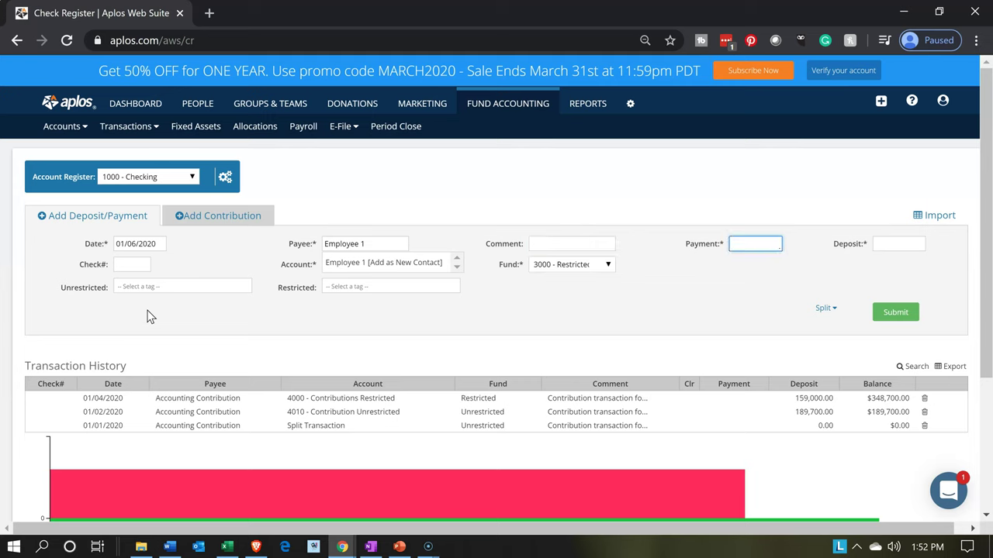
{"action": "left_click", "coordinate": [230, 548]}
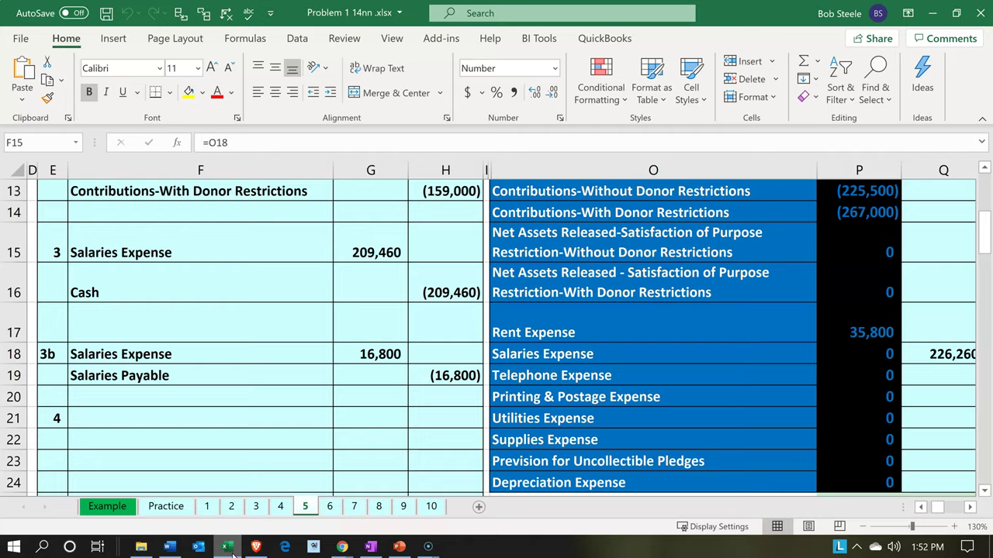
{"action": "left_click", "coordinate": [230, 548]}
{"action": "mouse_move", "coordinate": [307, 441]}
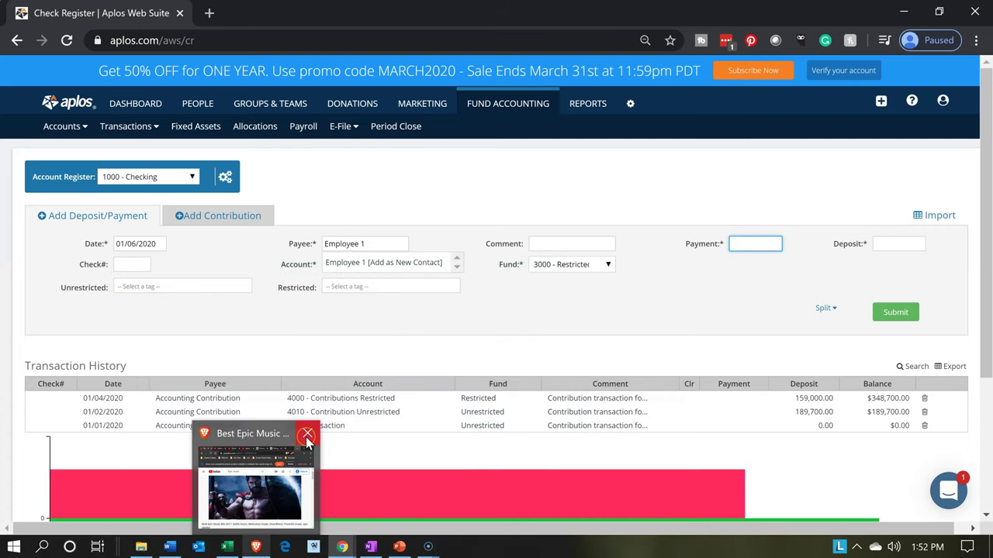
{"action": "type", "text": "209460"}
{"action": "key", "text": "Tab"}
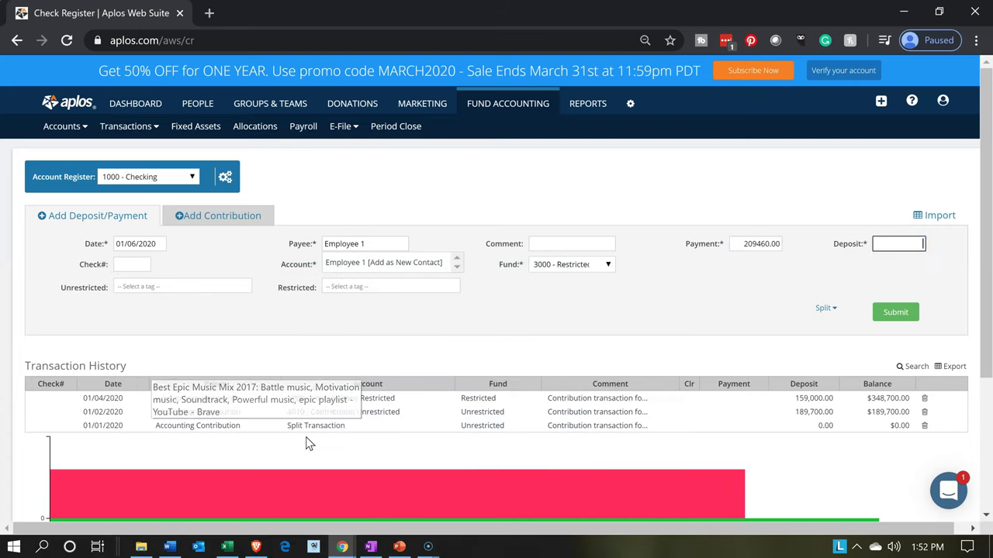
{"action": "key", "text": "Tab"}
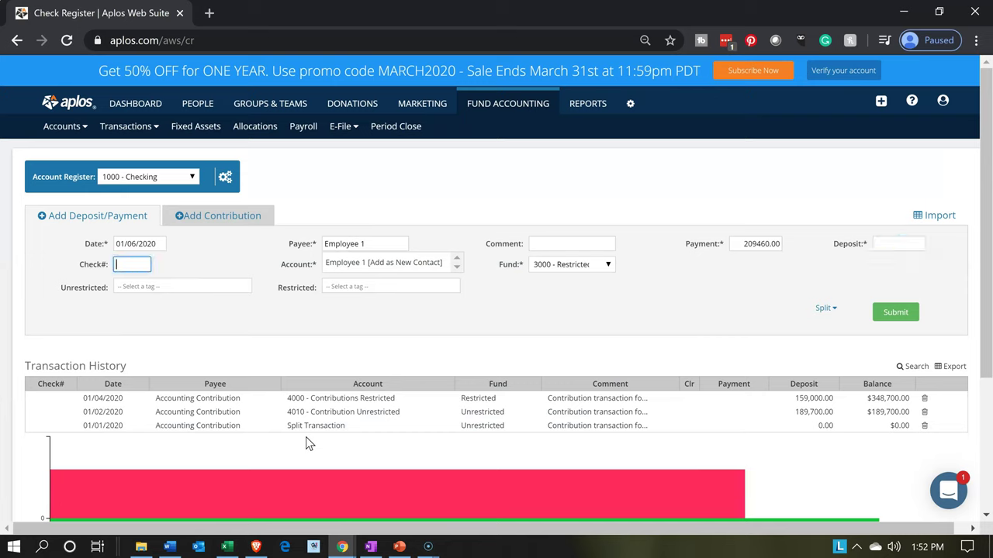
{"action": "left_click", "coordinate": [120, 201]}
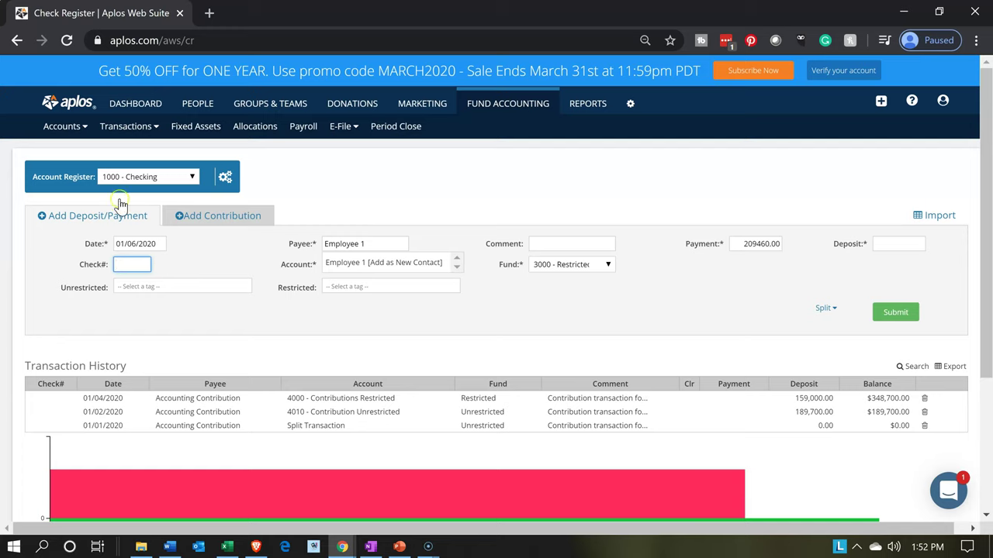
{"action": "left_click", "coordinate": [132, 125]}
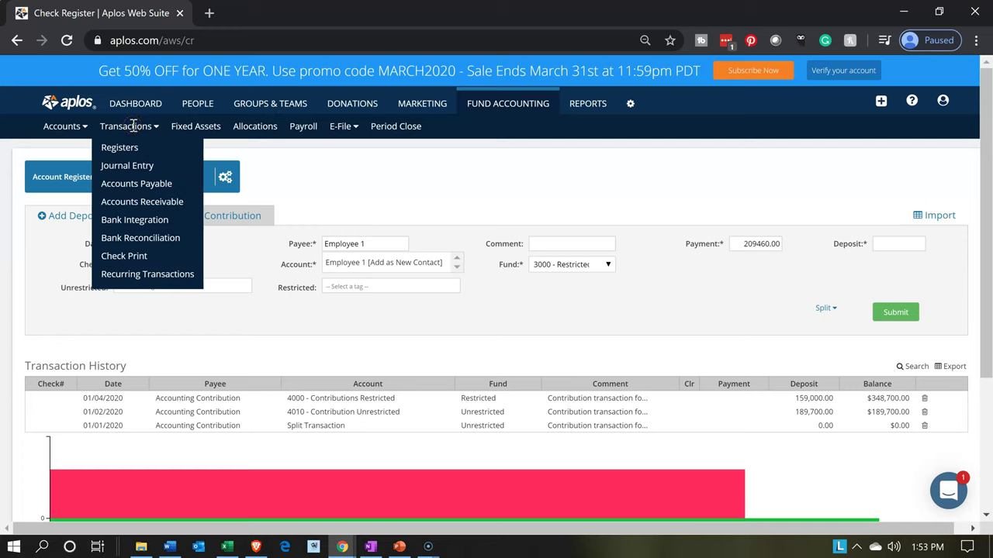
{"action": "left_click", "coordinate": [134, 263]}
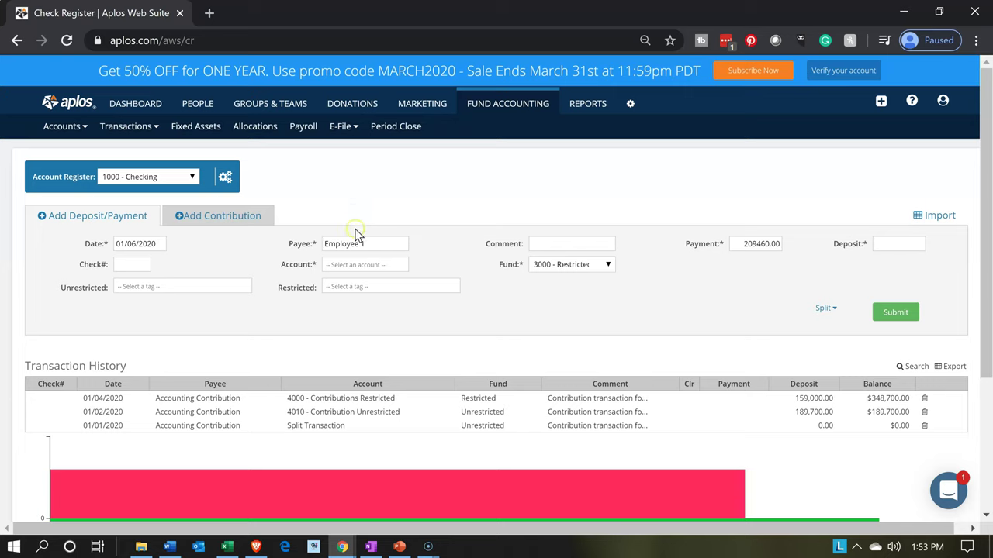
{"action": "left_click", "coordinate": [208, 279]}
Assign the Employee 1 payment to the expense account 5000 - Salaries
{"action": "left_click", "coordinate": [370, 264]}
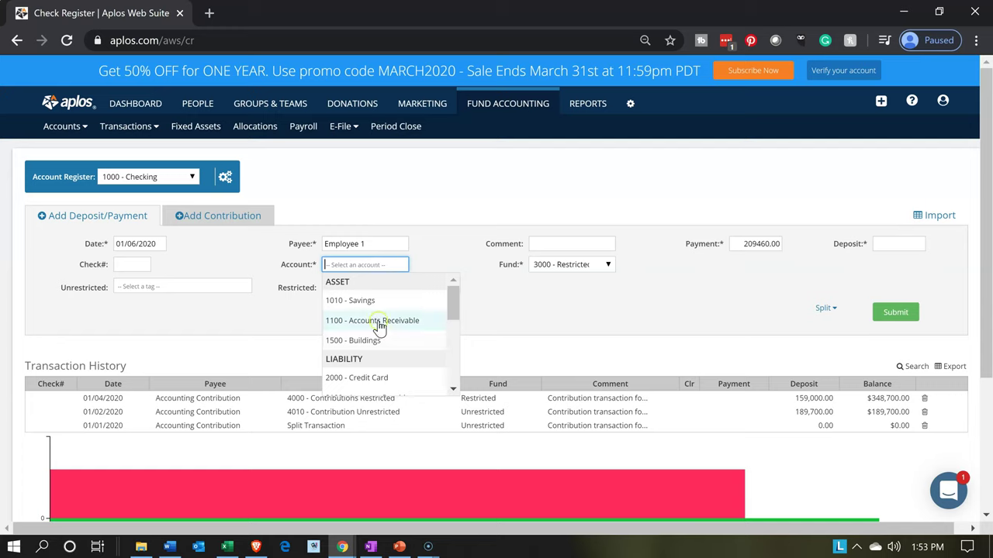
{"action": "scroll", "coordinate": [379, 325], "scroll_direction": "down", "scroll_amount": 1}
{"action": "scroll", "coordinate": [379, 326], "scroll_direction": "down", "scroll_amount": 1}
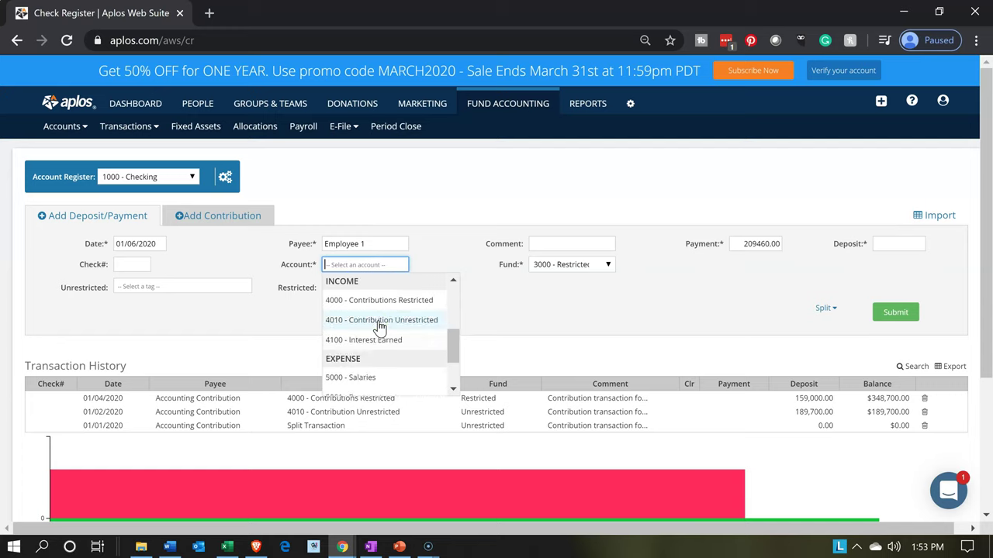
{"action": "scroll", "coordinate": [380, 325], "scroll_direction": "down", "scroll_amount": 1}
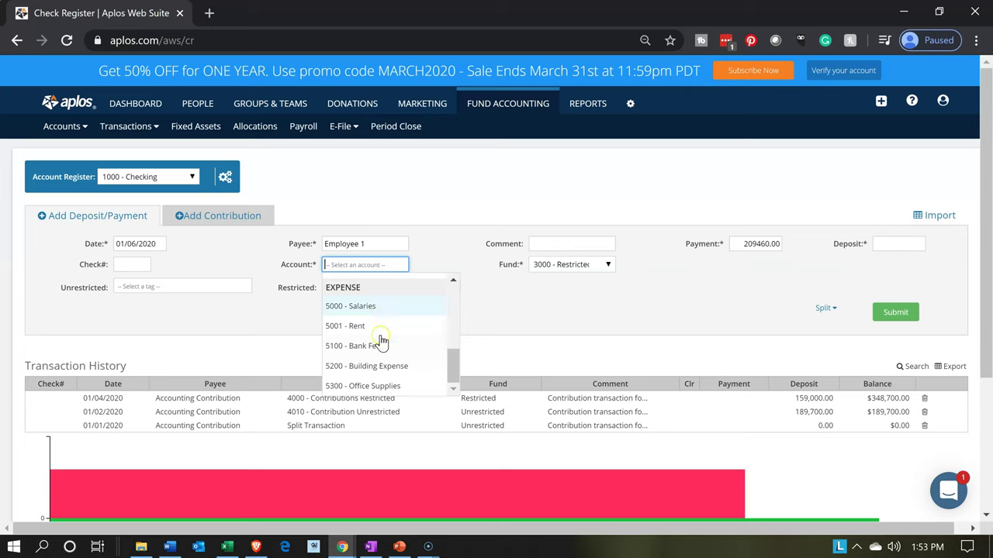
{"action": "scroll", "coordinate": [381, 346], "scroll_direction": "down", "scroll_amount": 1}
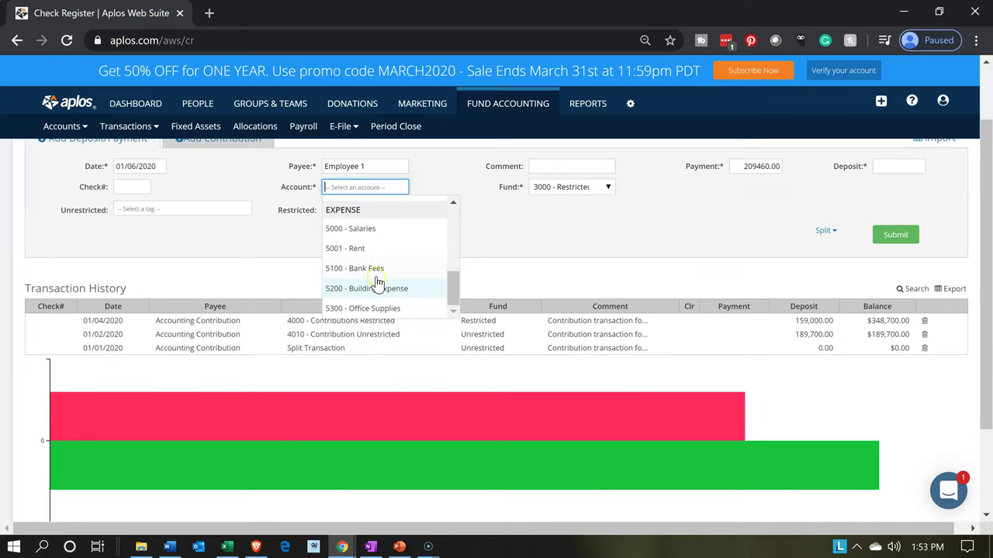
{"action": "left_click", "coordinate": [368, 229]}
{"action": "scroll", "coordinate": [493, 287], "scroll_direction": "up", "scroll_amount": 1}
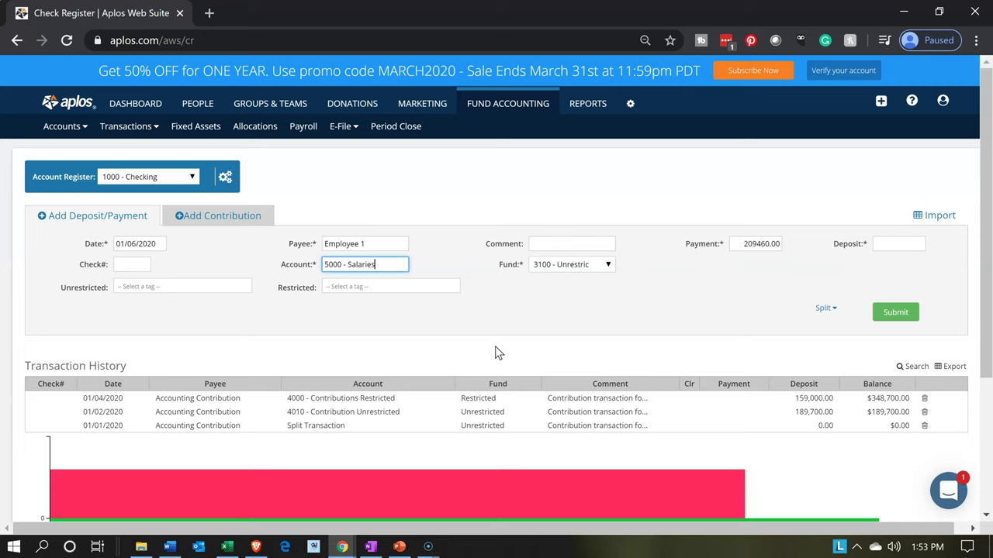
Select the 3100 - Unrestricted fund for the salaries payment and leave both tag fields empty
{"action": "key", "text": "Tab"}
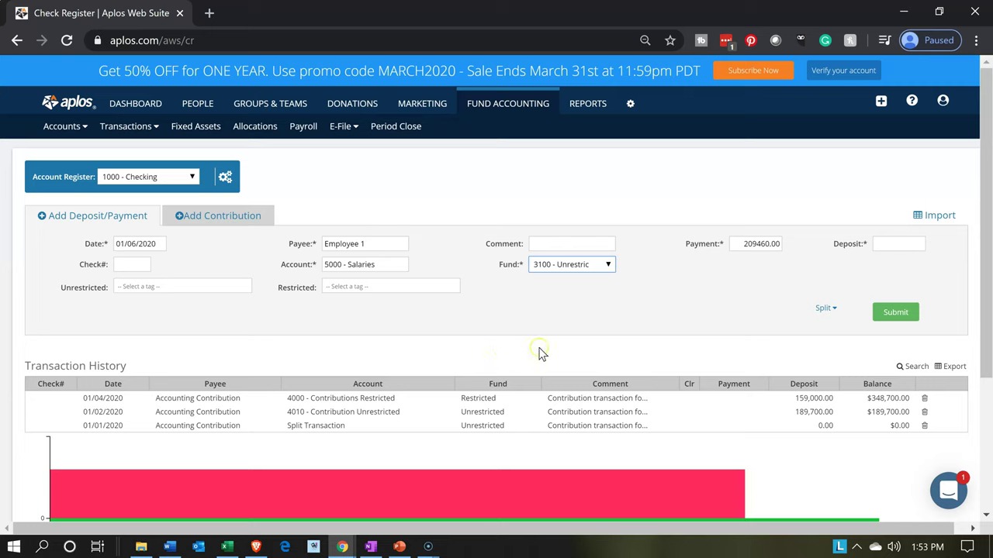
{"action": "left_click", "coordinate": [602, 266]}
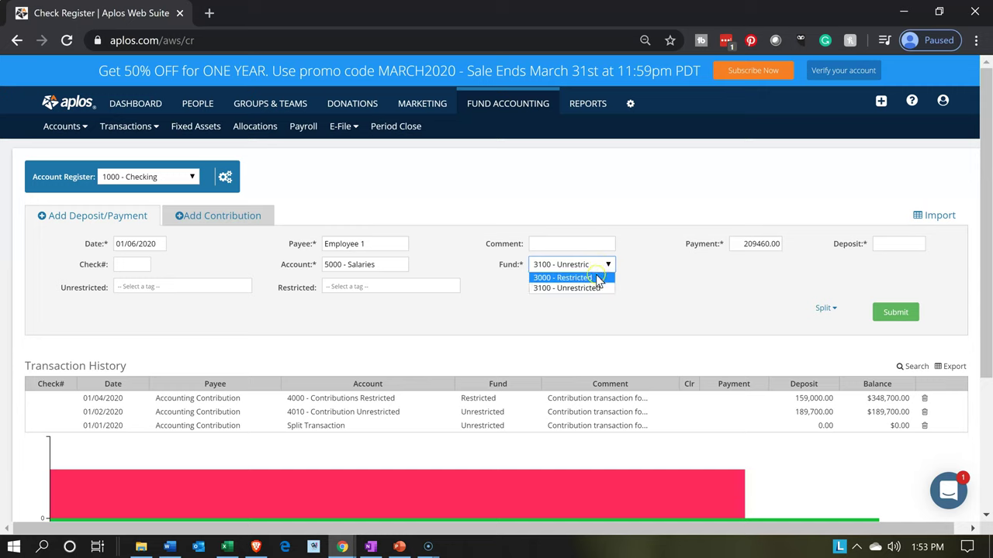
{"action": "left_click", "coordinate": [590, 289]}
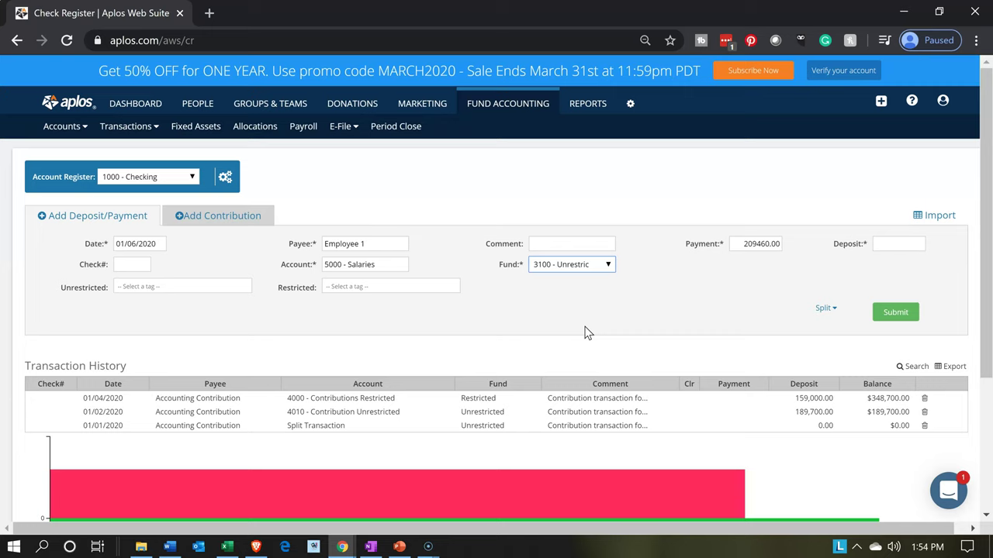
{"action": "left_click", "coordinate": [565, 295]}
{"action": "key", "text": "Tab"}
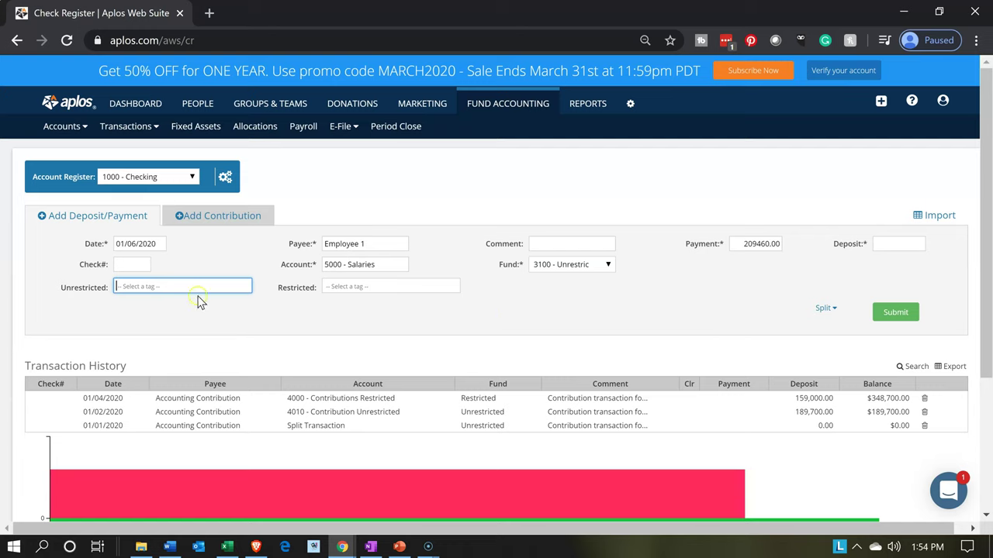
{"action": "key", "text": "Tab"}
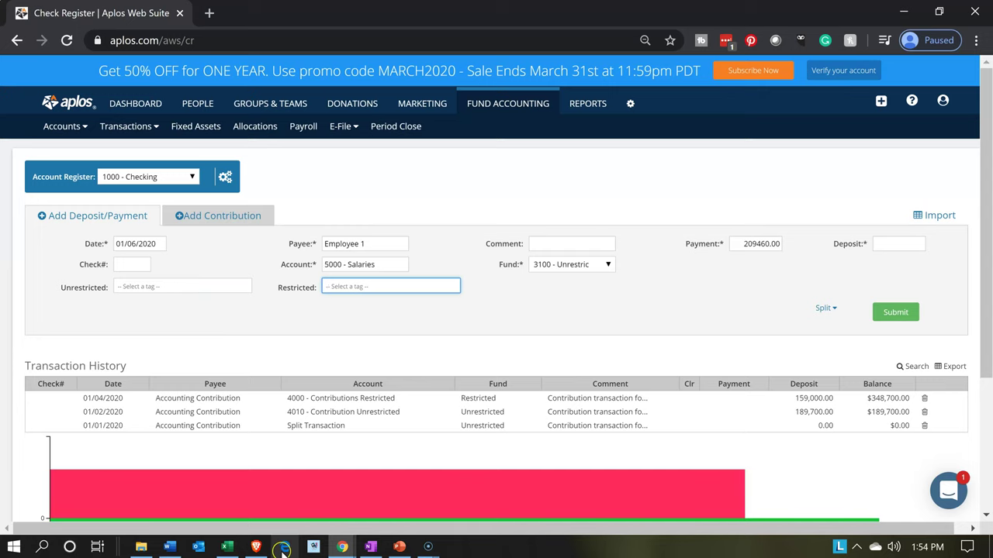
Switch to Excel and bring up the table on worksheet 5 that allocates expenses across the functional categories
{"action": "left_click", "coordinate": [231, 548]}
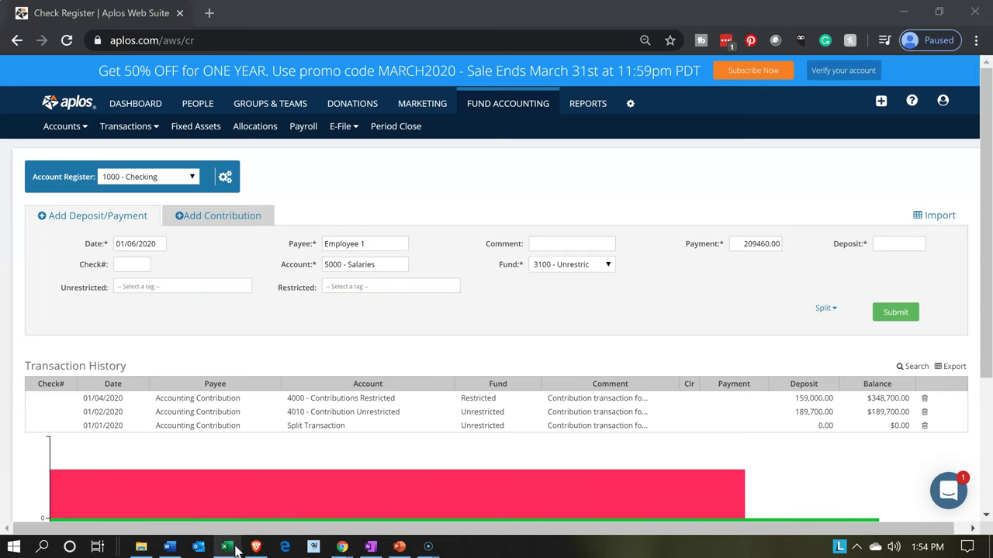
{"action": "left_click", "coordinate": [227, 547]}
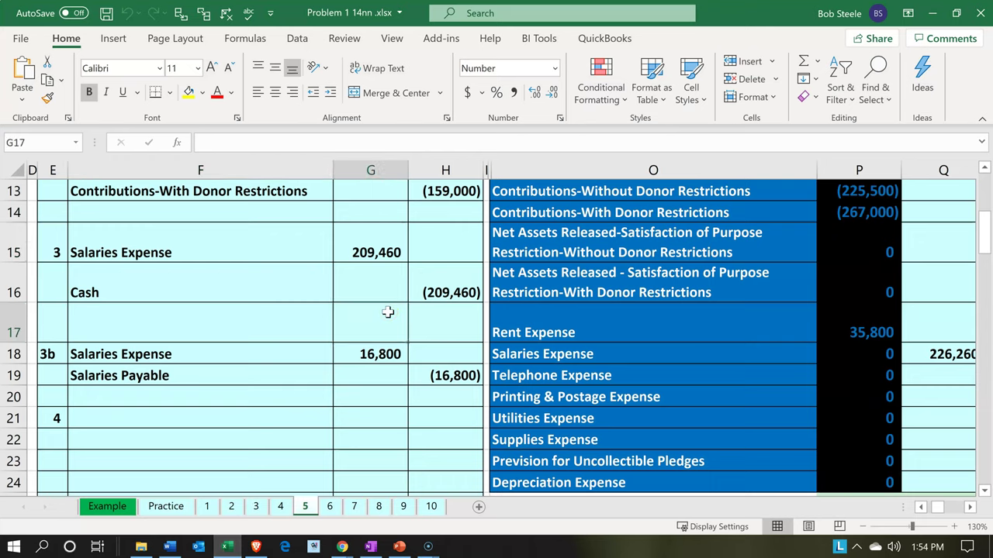
{"action": "key", "text": "Right"}
{"action": "key", "text": "Right"}
{"action": "key", "text": "Right"}
{"action": "key", "text": "Right"}
{"action": "key", "text": "Right"}
{"action": "key", "text": "Right"}
{"action": "key", "text": "Right"}
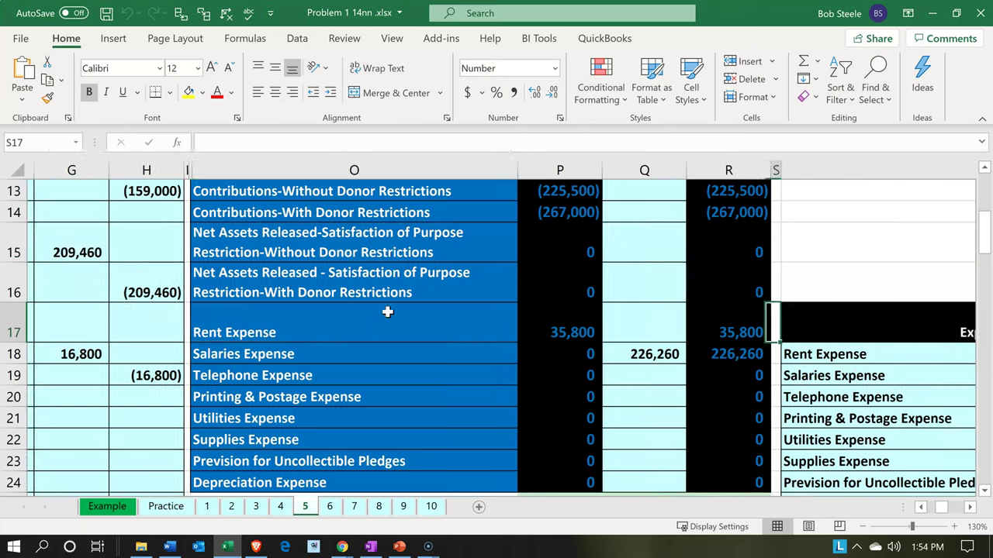
{"action": "key", "text": "Right"}
{"action": "key", "text": "Right"}
{"action": "key", "text": "Right"}
{"action": "key", "text": "Right"}
{"action": "key", "text": "Right"}
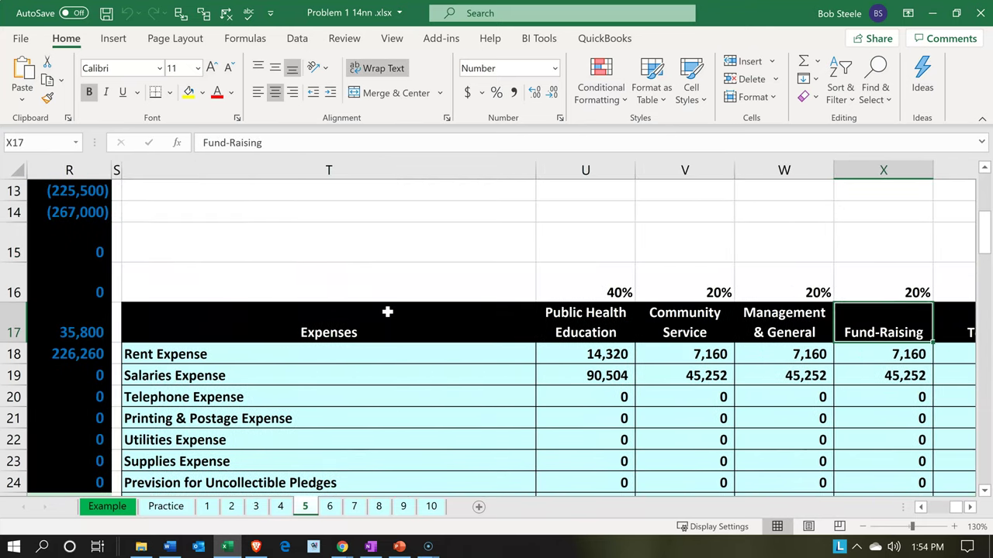
Examine the functional expense lines of the Statement of Activities, from Public Health Education Program through Fund-Raising
{"action": "left_click", "coordinate": [387, 312]}
{"action": "scroll", "coordinate": [387, 312], "scroll_direction": "down", "scroll_amount": 7}
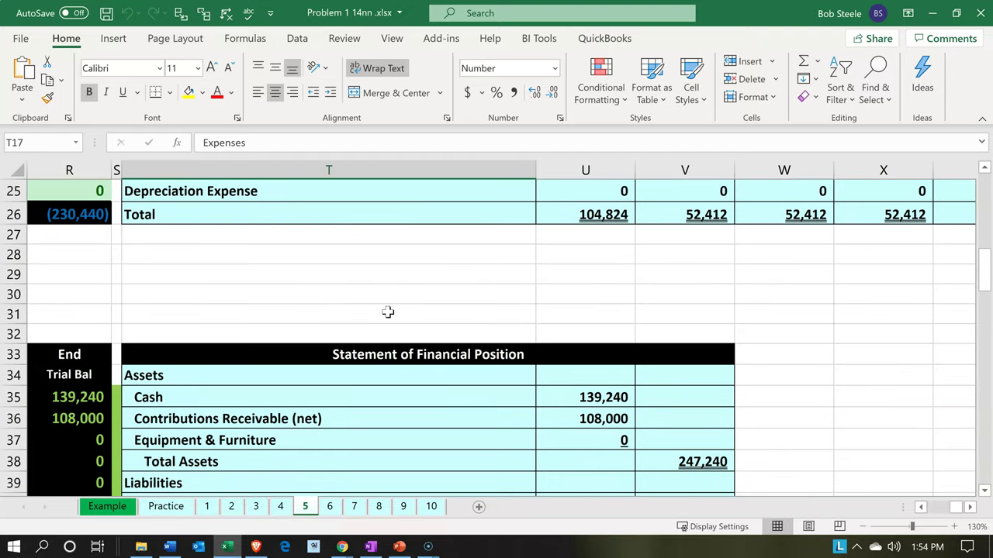
{"action": "scroll", "coordinate": [388, 312], "scroll_direction": "down", "scroll_amount": 4}
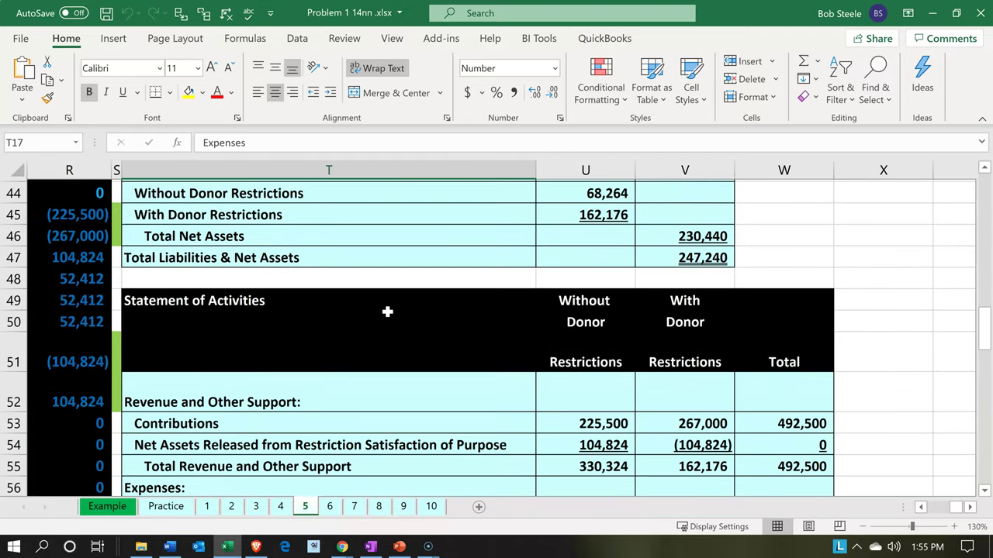
{"action": "scroll", "coordinate": [387, 312], "scroll_direction": "down", "scroll_amount": 2}
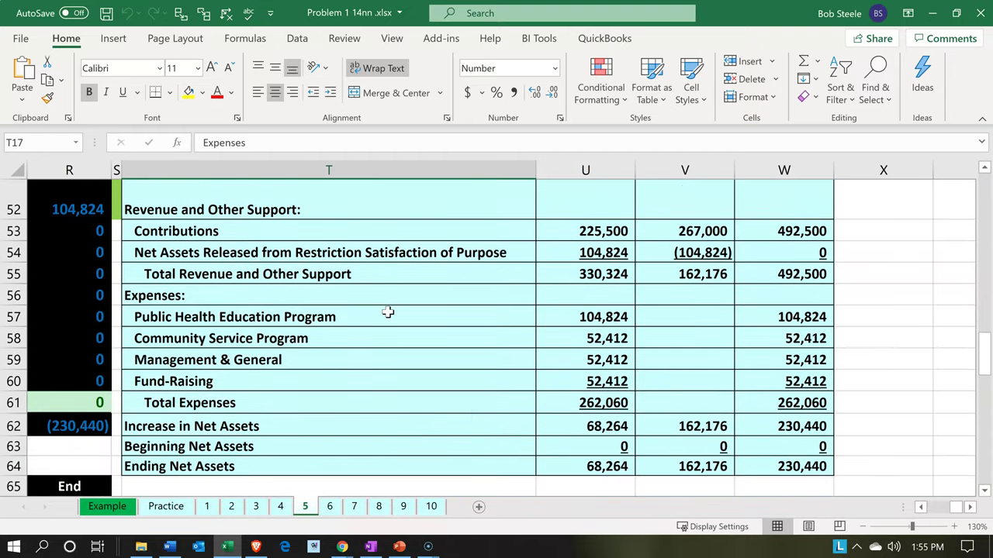
{"action": "left_click", "coordinate": [373, 311]}
{"action": "left_click_drag", "start_coordinate": [373, 311], "coordinate": [368, 379]}
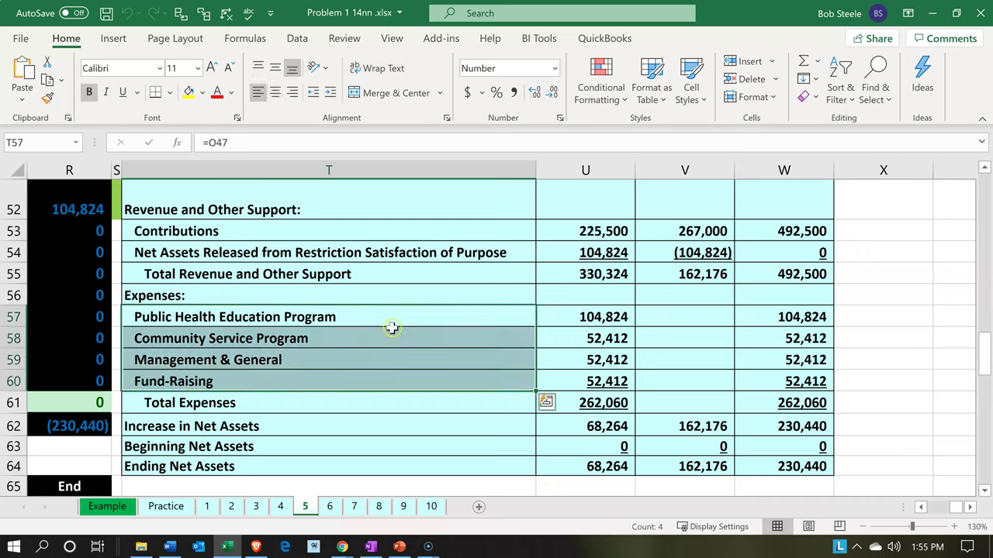
{"action": "left_click_drag", "start_coordinate": [388, 312], "coordinate": [380, 347]}
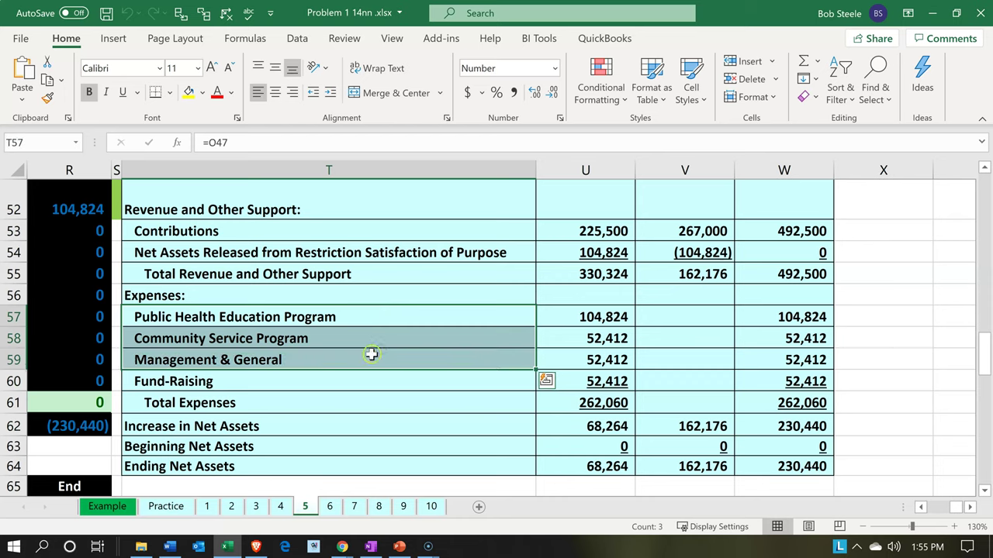
{"action": "left_click", "coordinate": [366, 360]}
{"action": "left_click", "coordinate": [363, 377]}
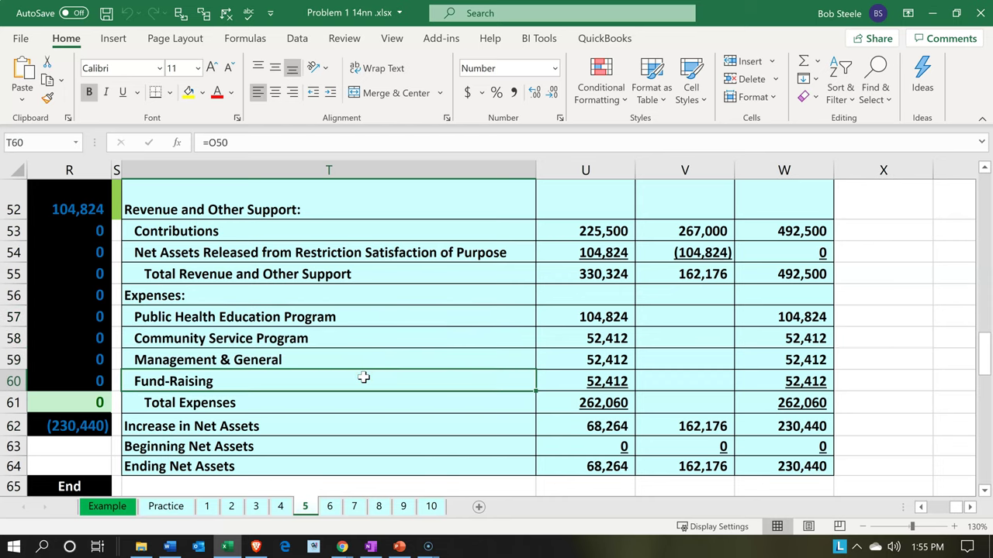
Examine the expense allocation table's expense types, its functional columns and the percentages assigned to each function
{"action": "scroll", "coordinate": [363, 377], "scroll_direction": "up", "scroll_amount": 9}
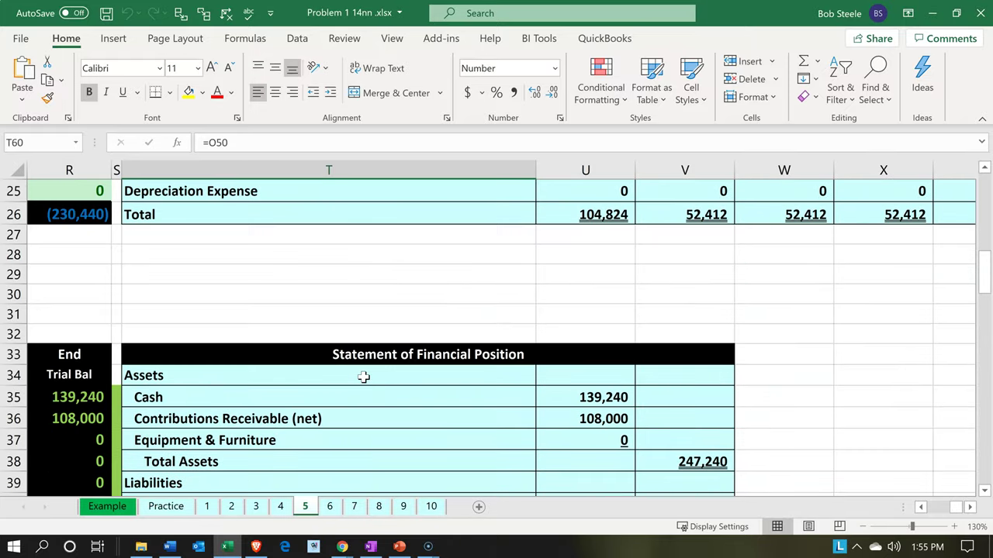
{"action": "scroll", "coordinate": [363, 378], "scroll_direction": "up", "scroll_amount": 3}
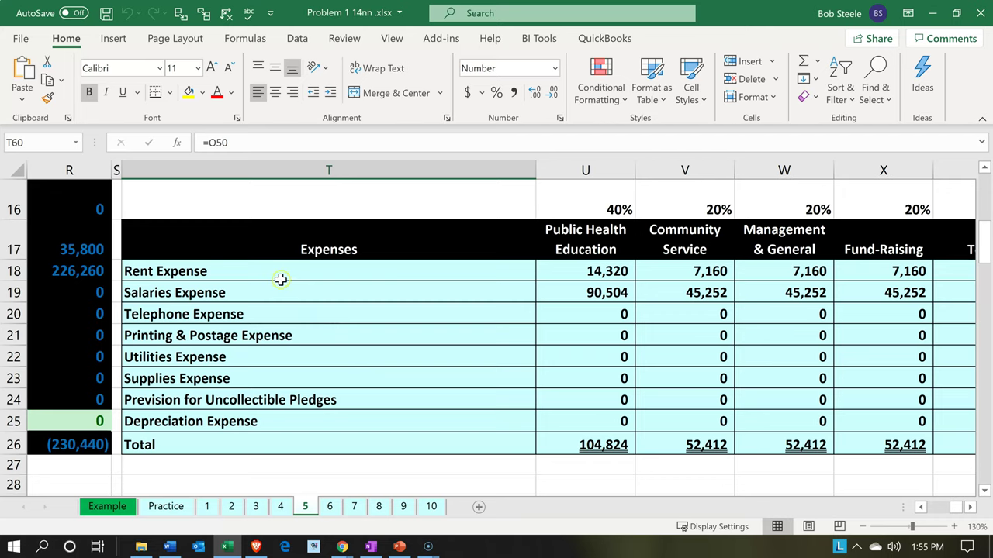
{"action": "left_click_drag", "start_coordinate": [278, 277], "coordinate": [280, 337]}
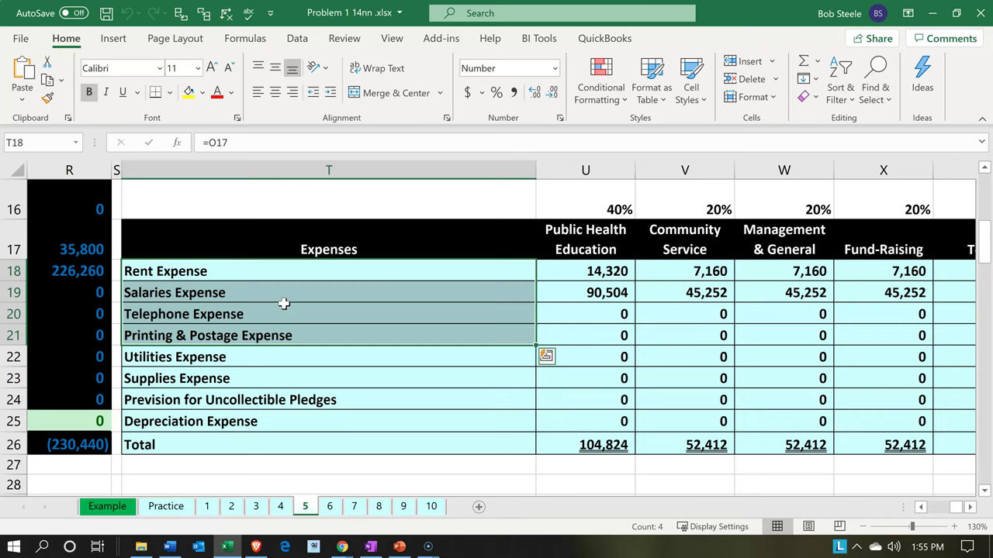
{"action": "left_click", "coordinate": [557, 246]}
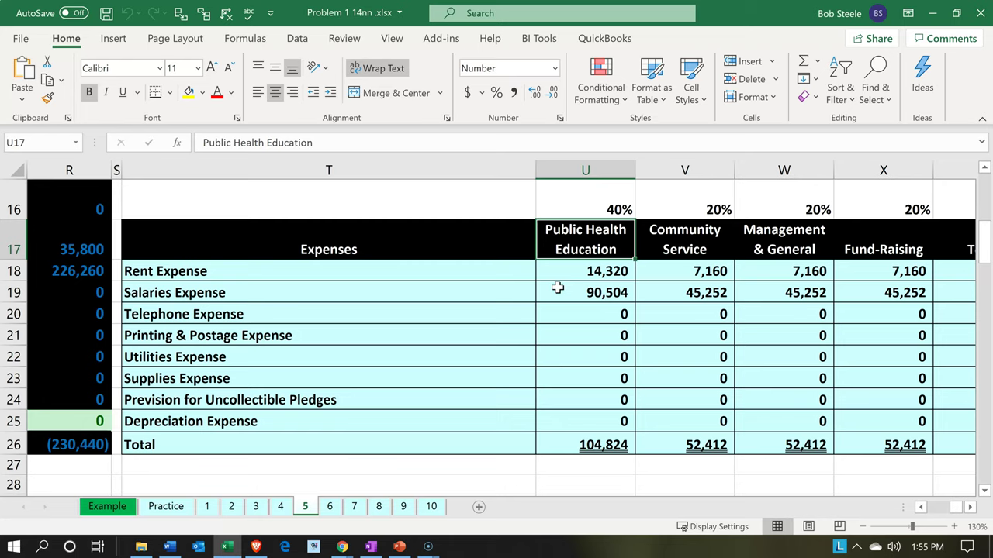
{"action": "key", "text": "Right"}
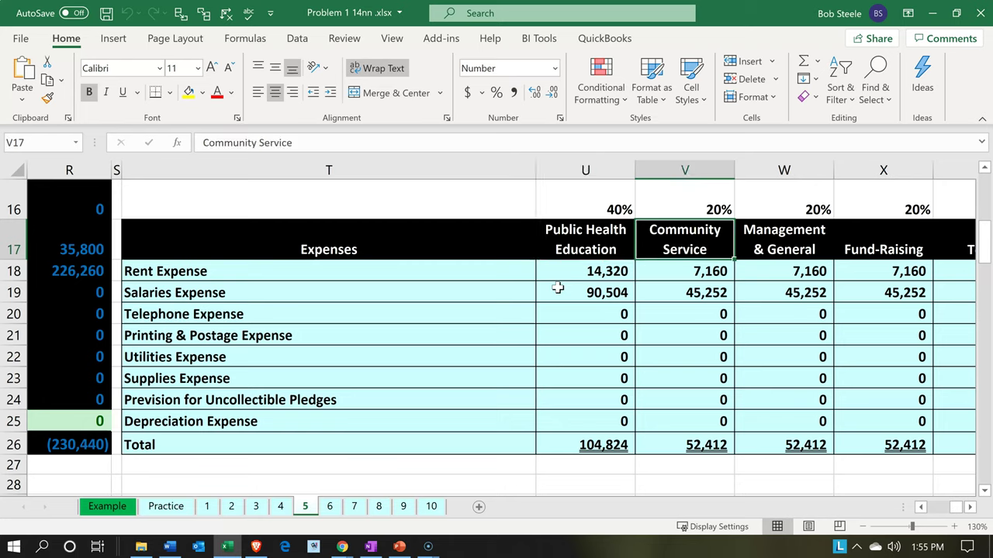
{"action": "key", "text": "Right"}
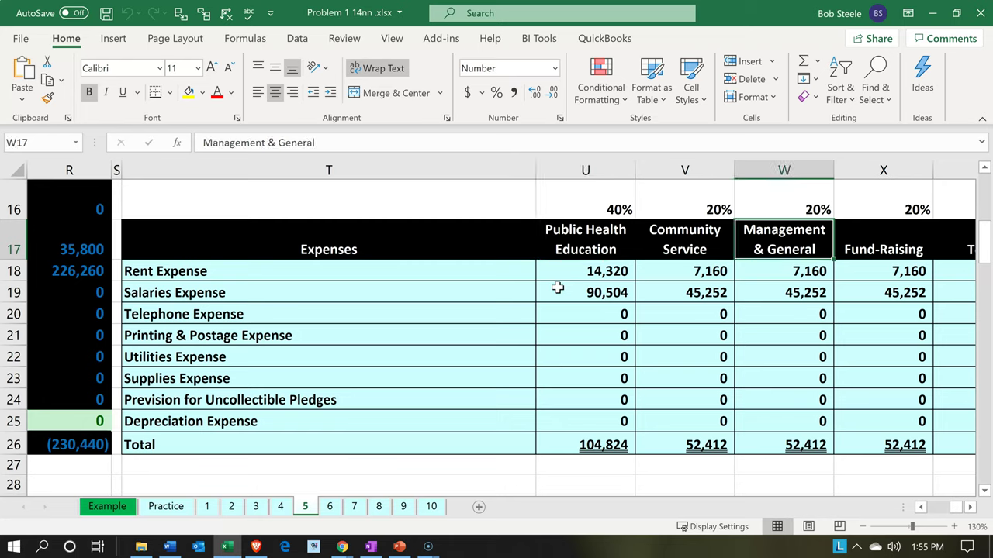
{"action": "key", "text": "Right"}
{"action": "key", "text": "Up"}
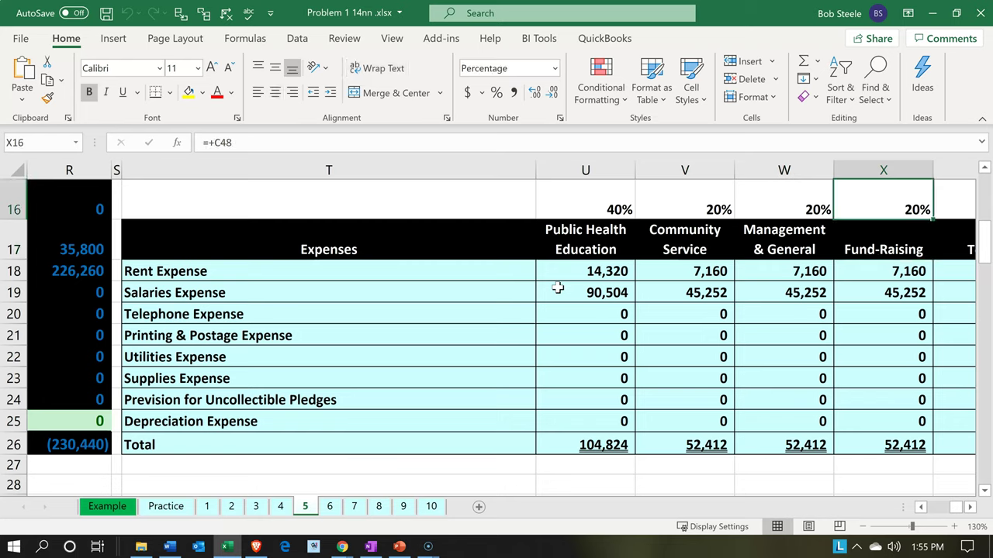
{"action": "key", "text": "Left"}
{"action": "key", "text": "Left"}
{"action": "key", "text": "Left"}
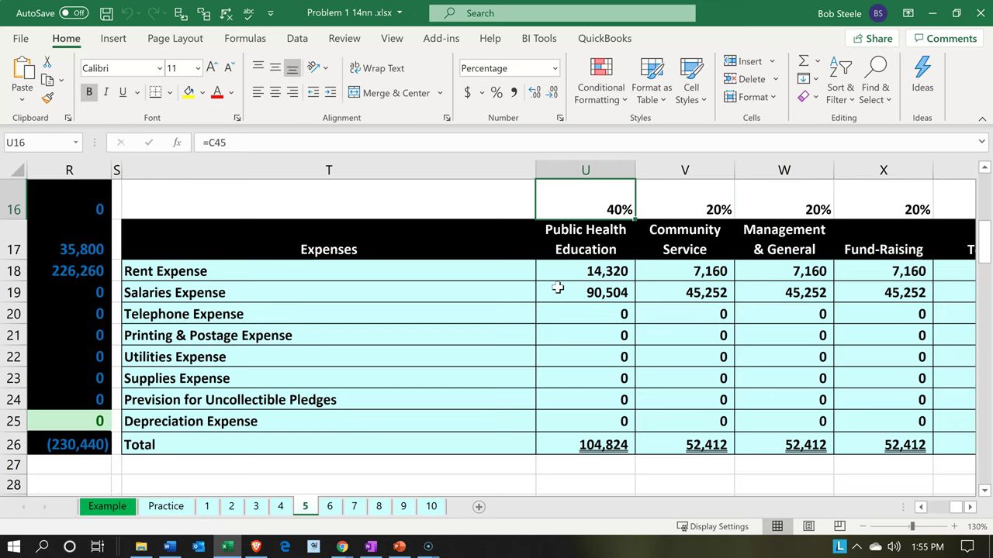
Return to Aplos and expand the salaries payment into its split-transaction details
{"action": "left_click", "coordinate": [932, 16]}
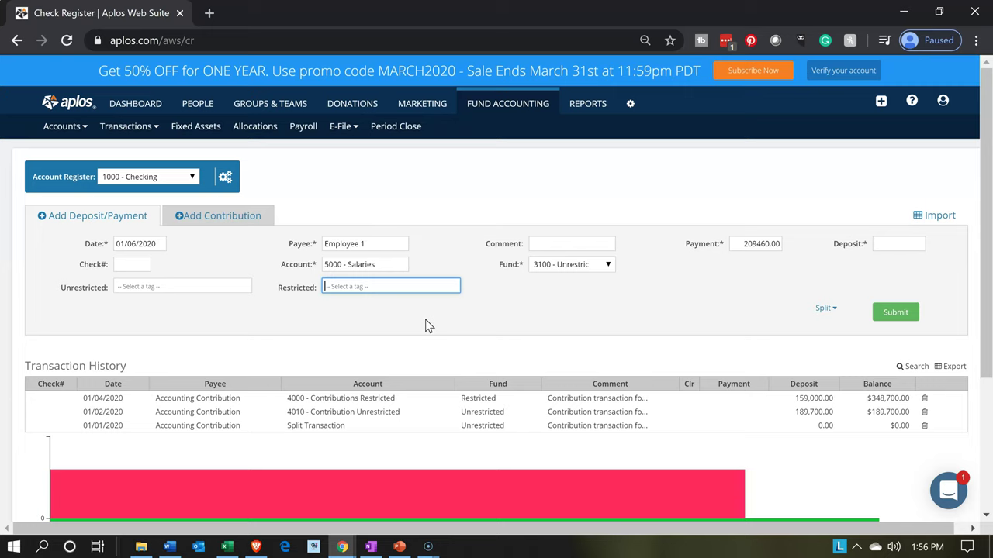
{"action": "key", "text": "shift+Tab"}
{"action": "left_click", "coordinate": [376, 266]}
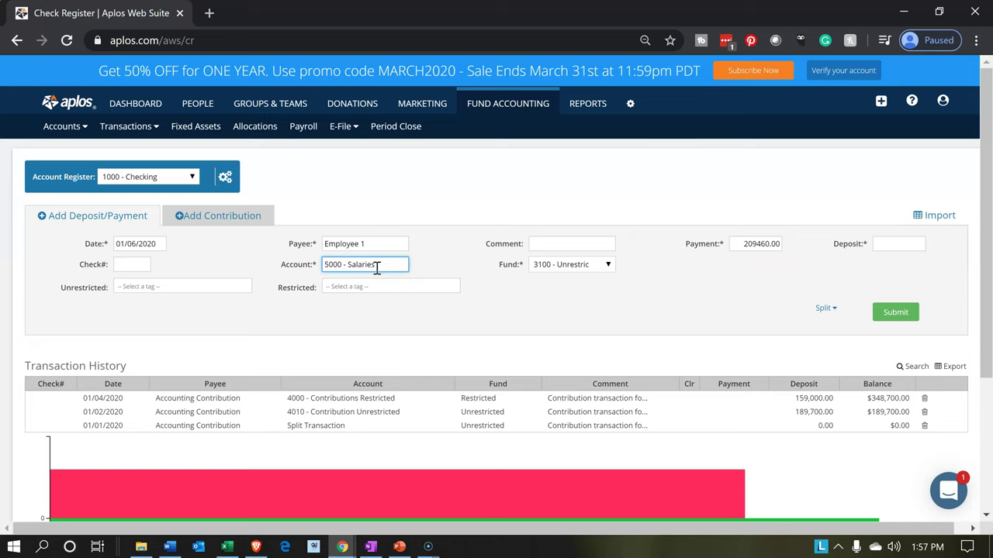
{"action": "left_click", "coordinate": [380, 272]}
{"action": "left_click", "coordinate": [835, 308]}
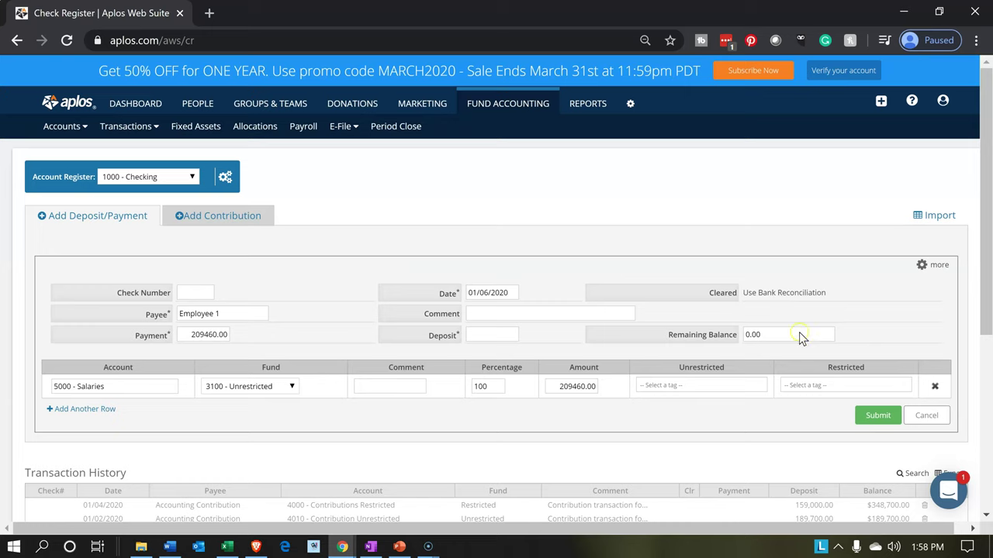
{"action": "left_click", "coordinate": [148, 461]}
{"action": "left_click", "coordinate": [203, 187]}
{"action": "left_click", "coordinate": [164, 413]}
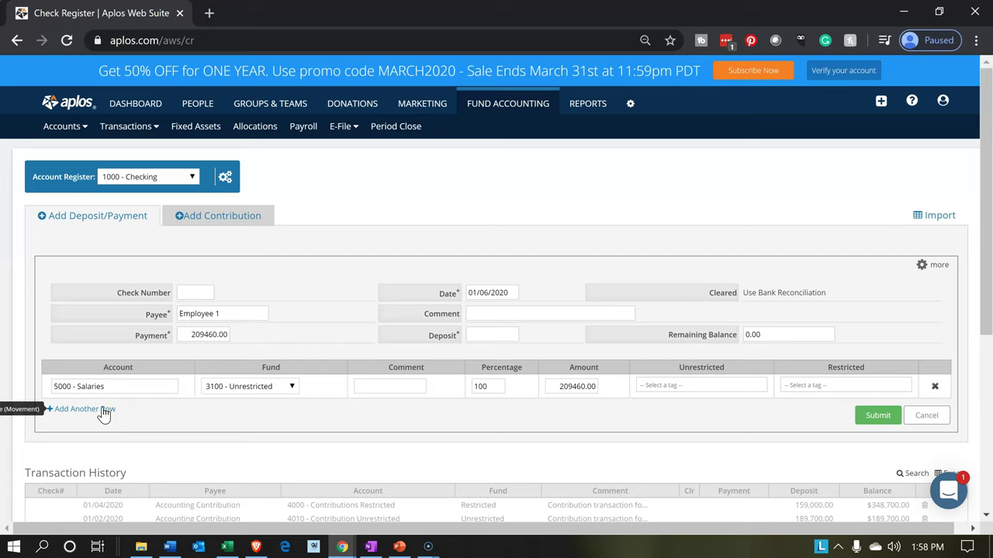
Submit the salaries payment to the Checking register with the single 5000 - Salaries line
{"action": "key", "text": "Tab"}
{"action": "left_click", "coordinate": [857, 417]}
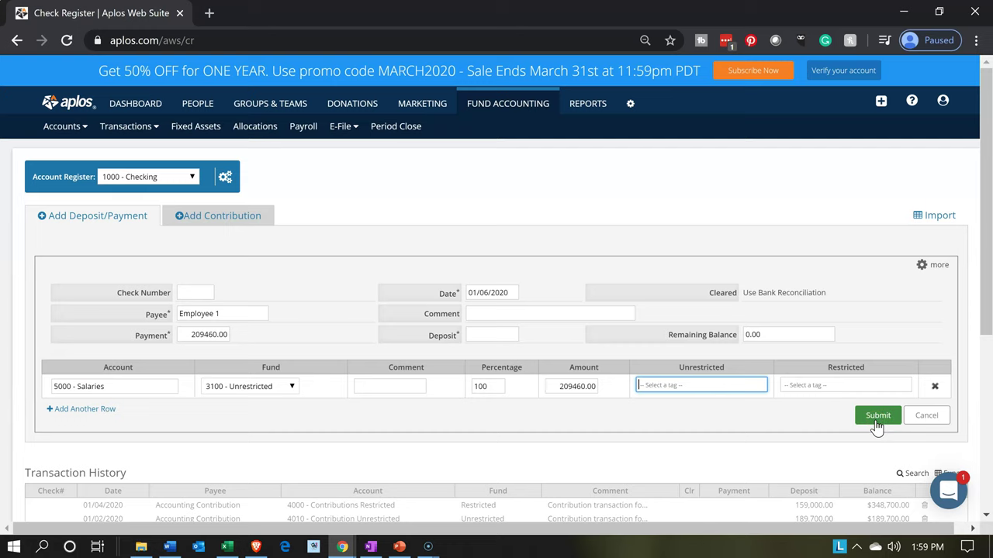
{"action": "left_click", "coordinate": [875, 424]}
Open the Balance Sheet by Fund report and duplicate its browser tab
{"action": "left_click", "coordinate": [558, 114]}
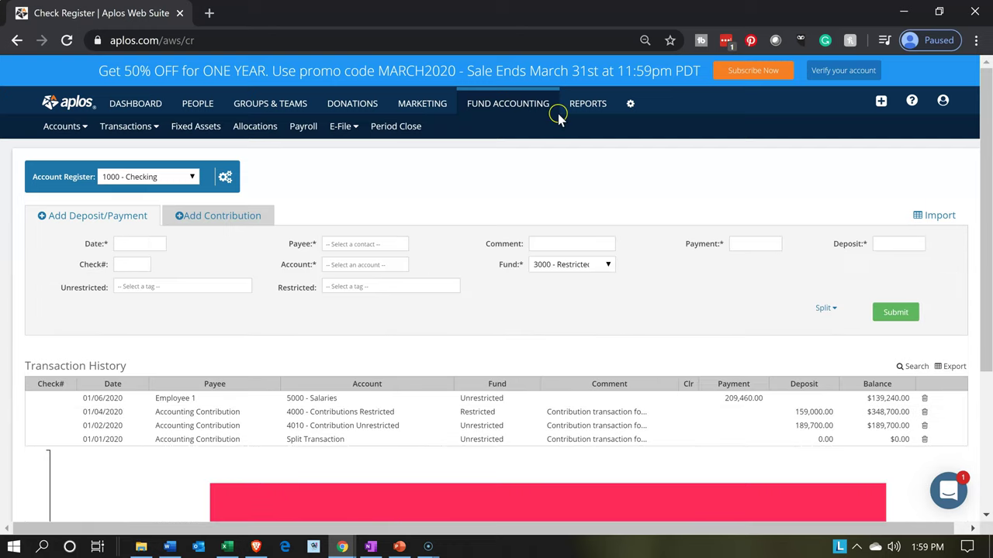
{"action": "left_click", "coordinate": [578, 113]}
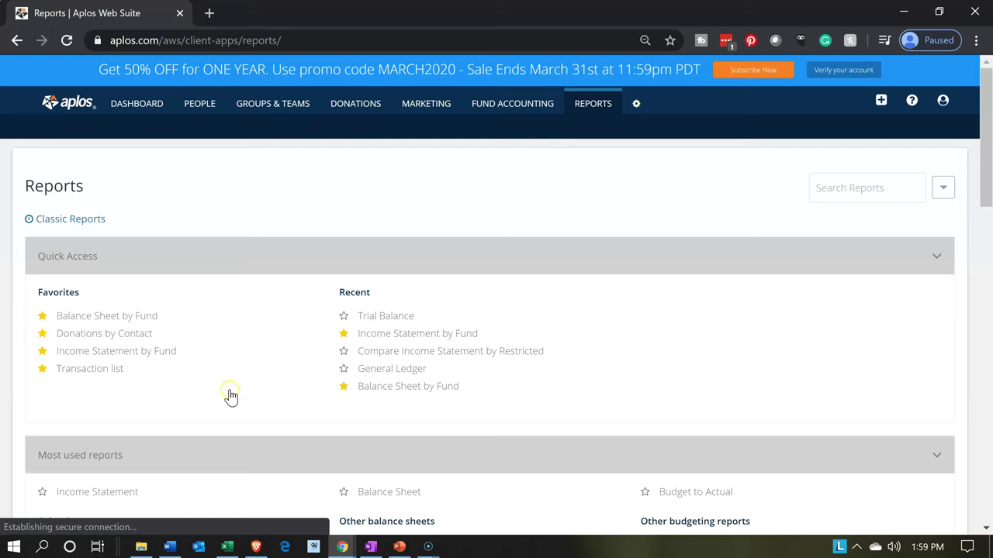
{"action": "left_click", "coordinate": [137, 319]}
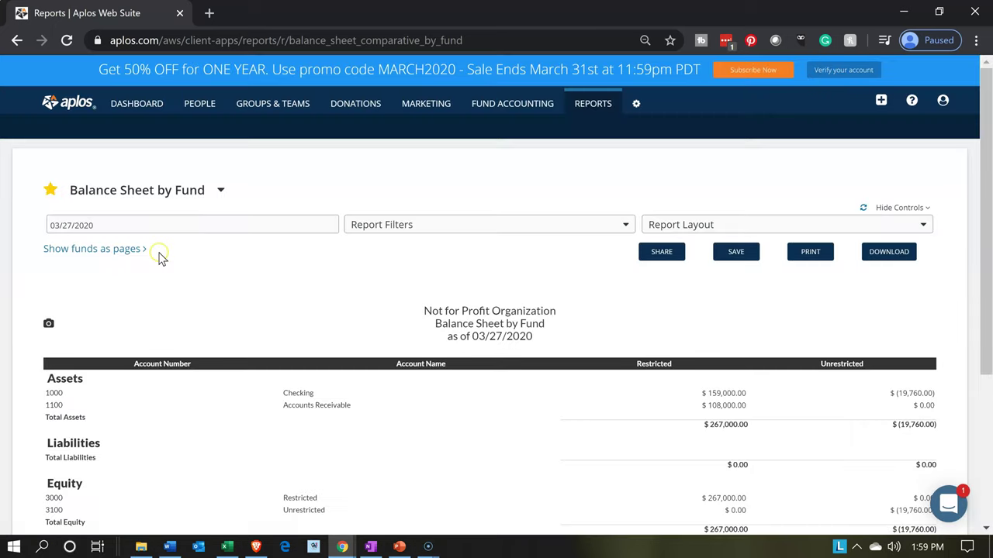
{"action": "right_click", "coordinate": [132, 14]}
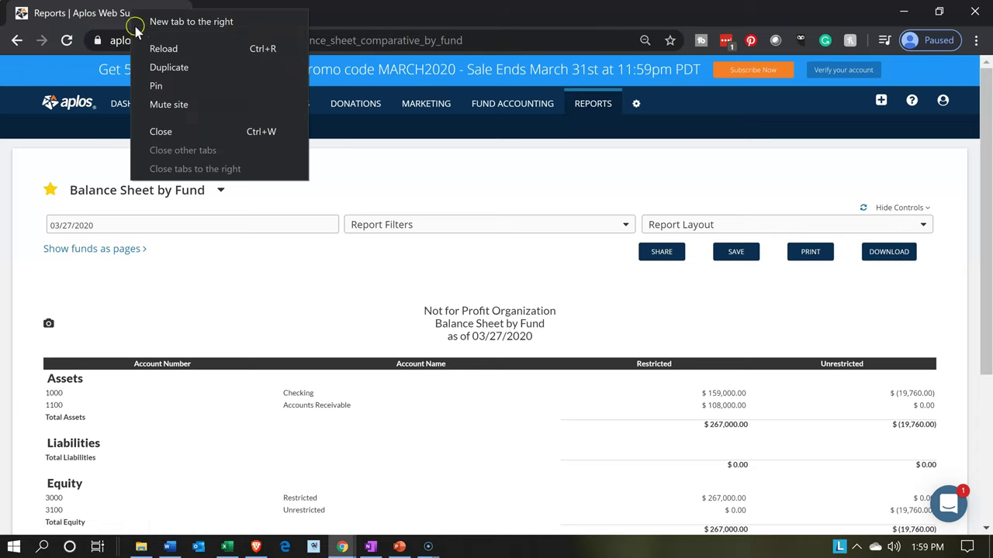
{"action": "left_click", "coordinate": [161, 69]}
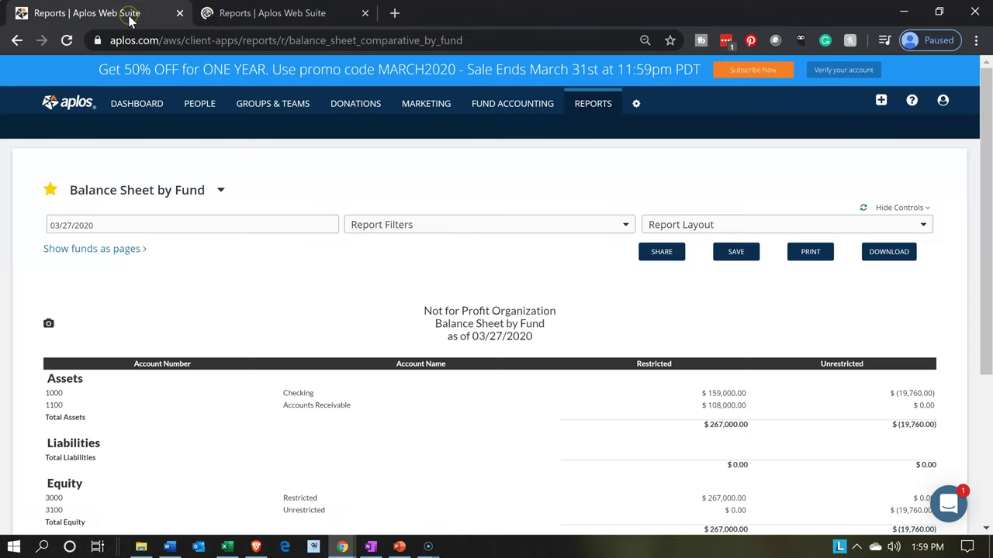
In the original browser tab, open the Income Statement by Fund report and duplicate that tab
{"action": "left_click", "coordinate": [130, 15]}
{"action": "left_click", "coordinate": [602, 109]}
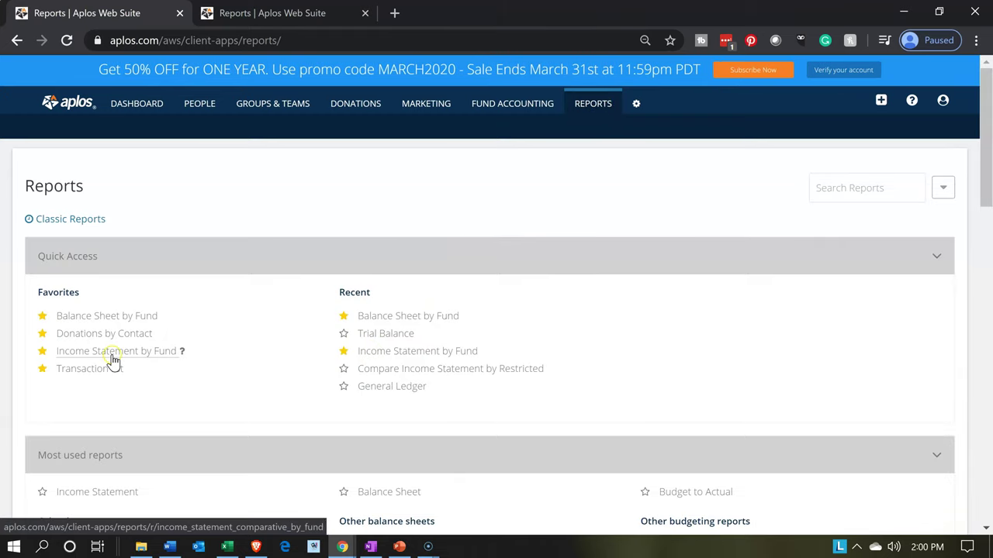
{"action": "left_click", "coordinate": [113, 353]}
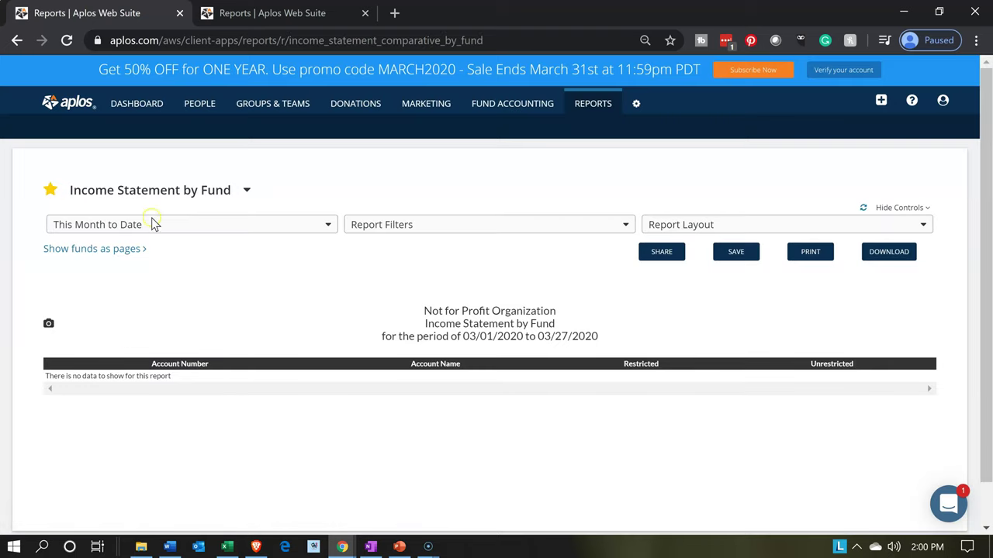
{"action": "right_click", "coordinate": [141, 12]}
{"action": "left_click", "coordinate": [167, 65]}
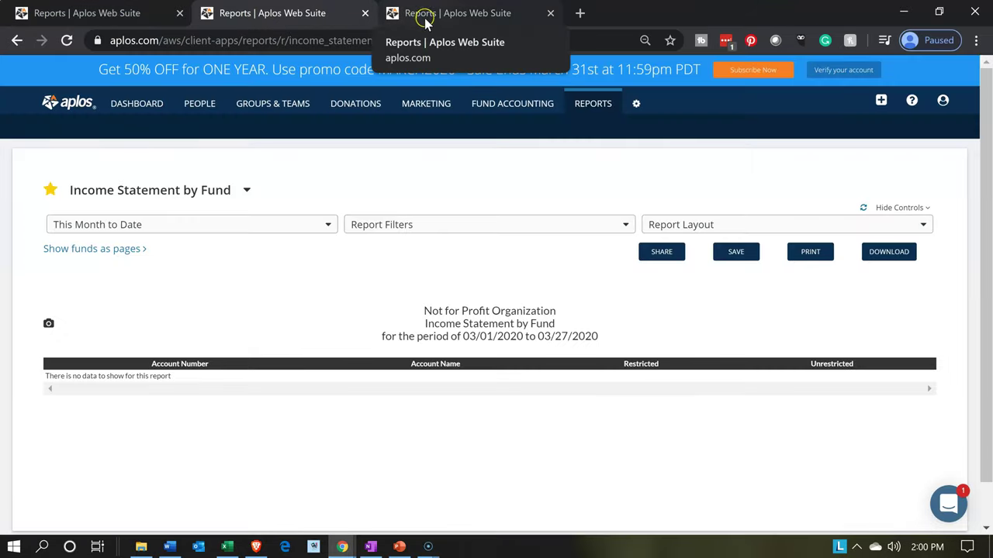
Return to the Balance Sheet by Fund and set its report date to 01/31/2020
{"action": "left_click", "coordinate": [428, 16]}
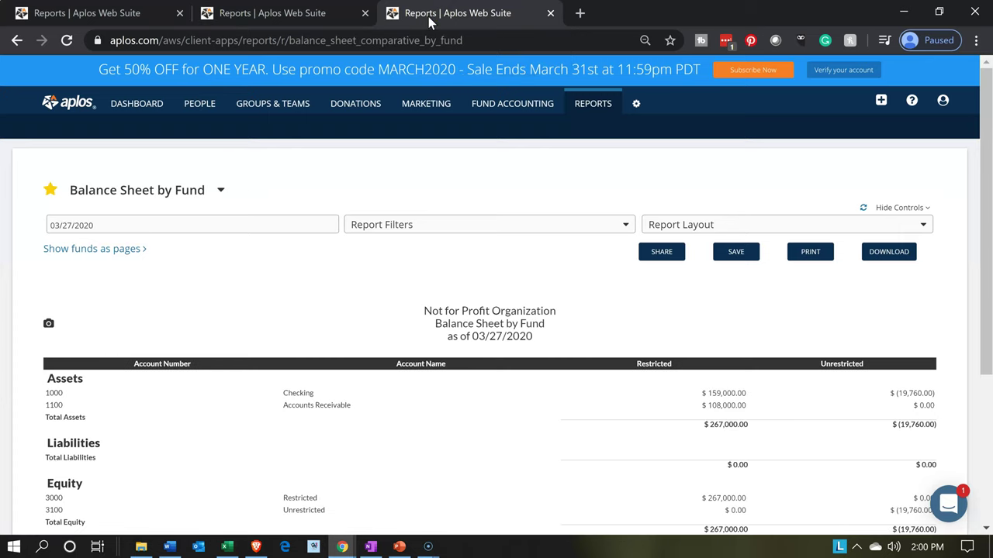
{"action": "left_click", "coordinate": [266, 226]}
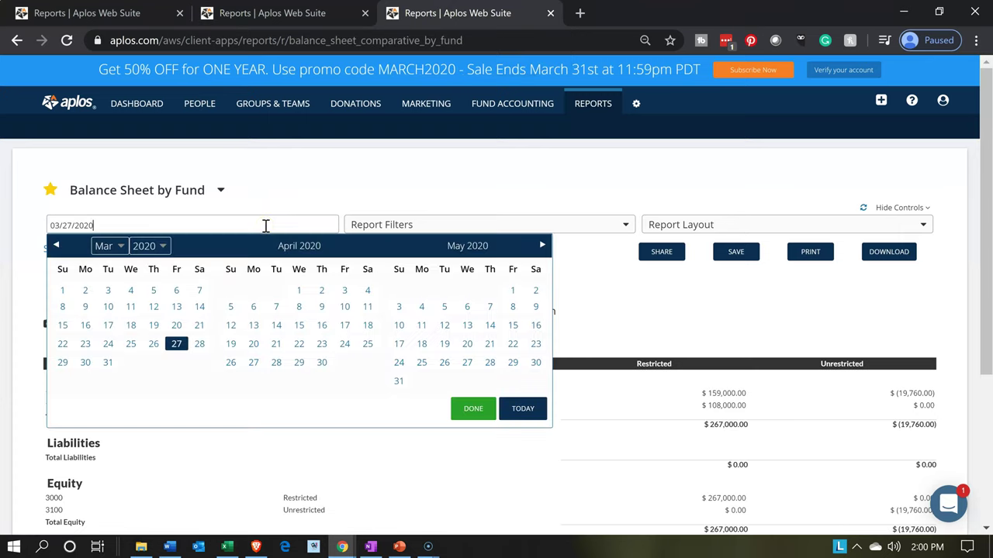
{"action": "left_click", "coordinate": [59, 247]}
{"action": "left_click", "coordinate": [58, 246]}
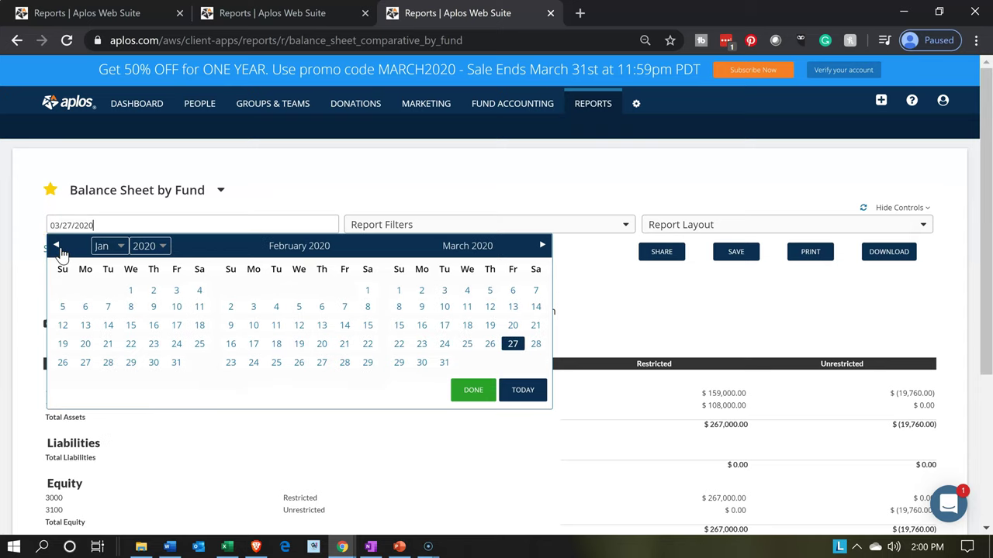
{"action": "left_click", "coordinate": [178, 362]}
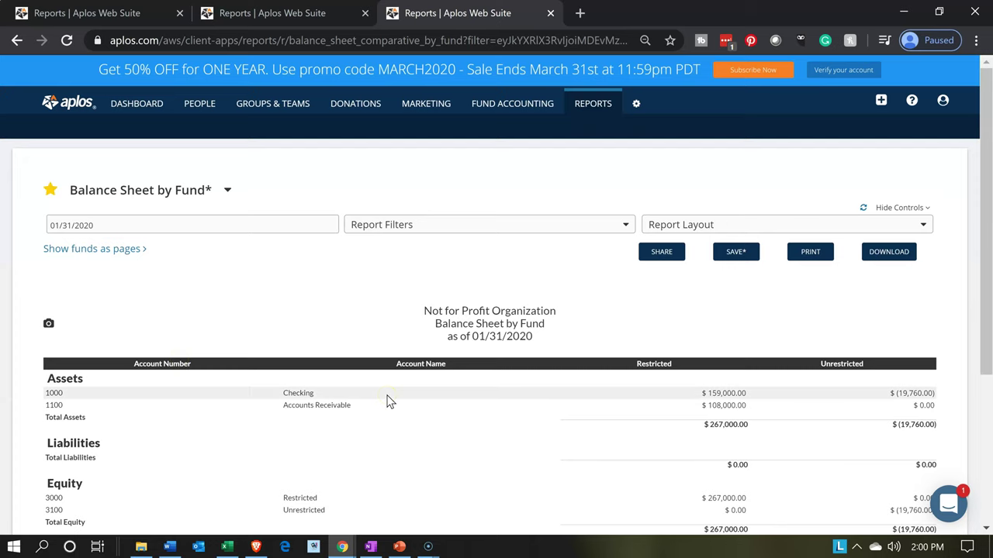
{"action": "scroll", "coordinate": [388, 401], "scroll_direction": "down", "scroll_amount": 1}
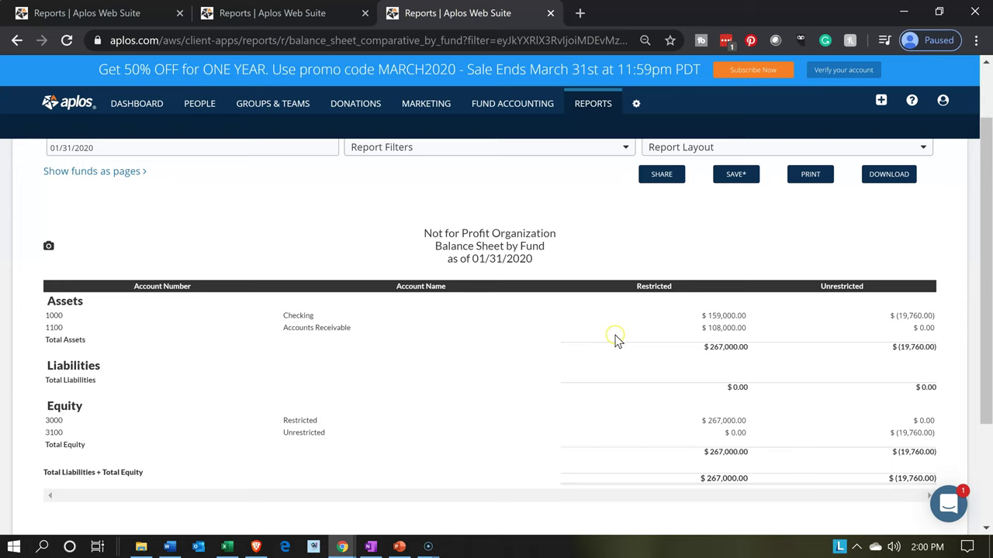
{"action": "scroll", "coordinate": [695, 318], "scroll_direction": "up", "scroll_amount": 1}
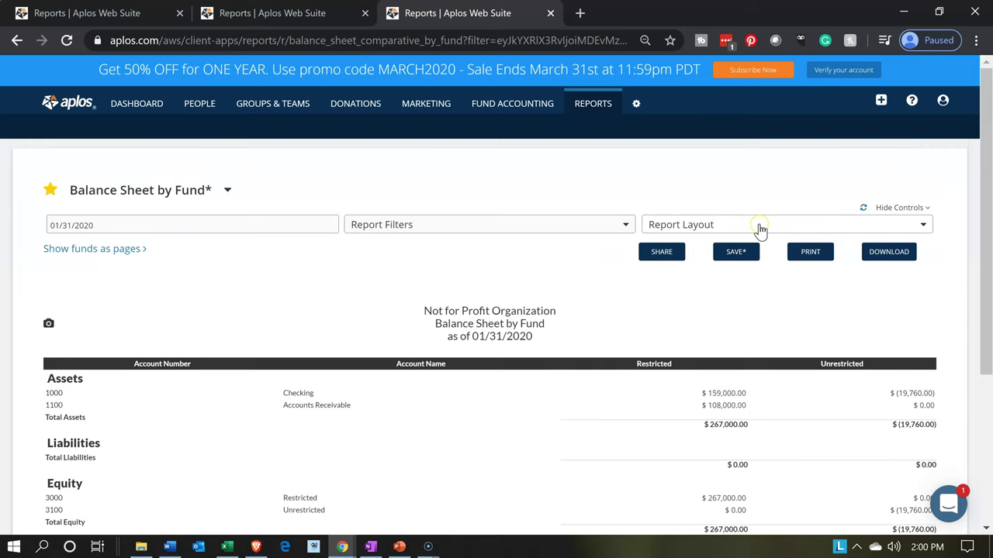
Add a Total column to the Balance Sheet by Fund layout and apply it
{"action": "left_click", "coordinate": [760, 230]}
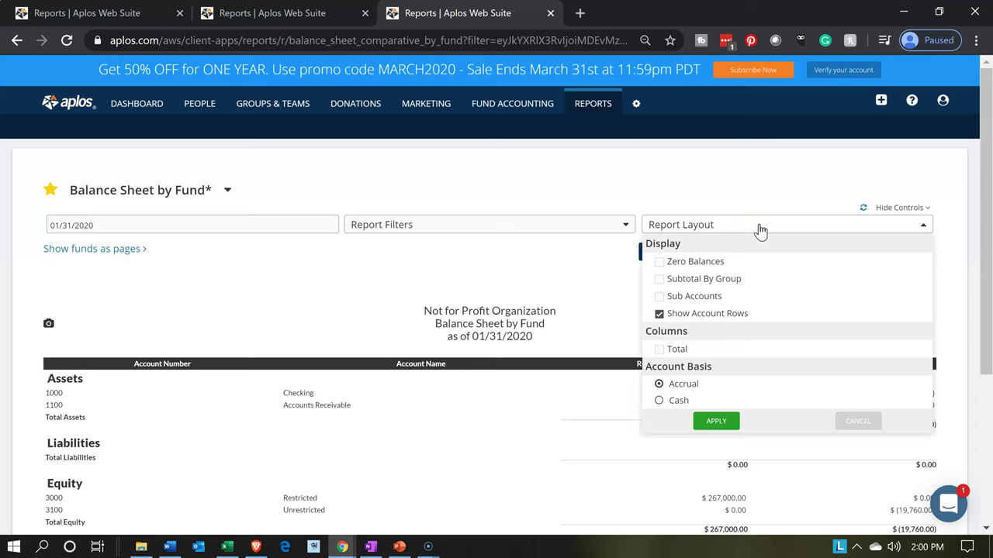
{"action": "left_click", "coordinate": [680, 349]}
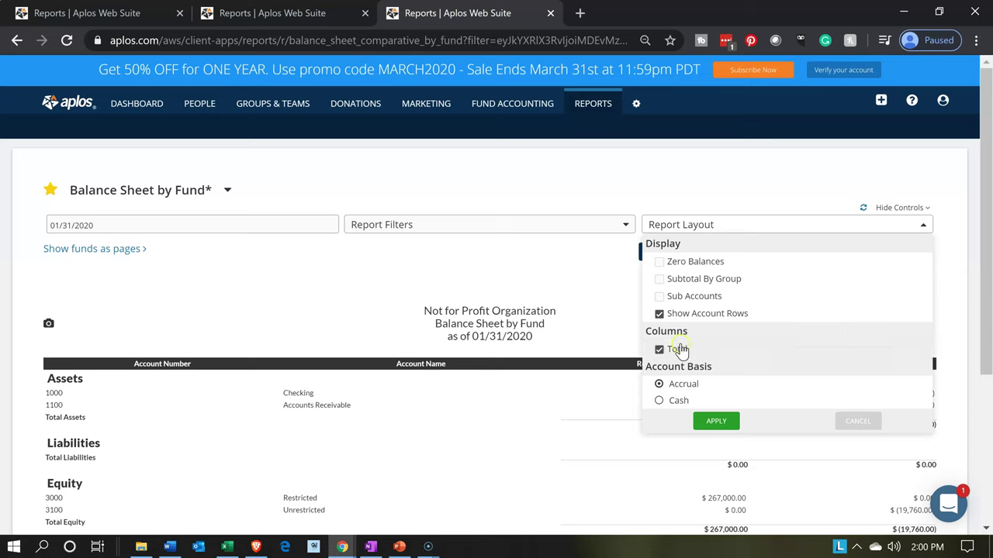
{"action": "left_click", "coordinate": [709, 421]}
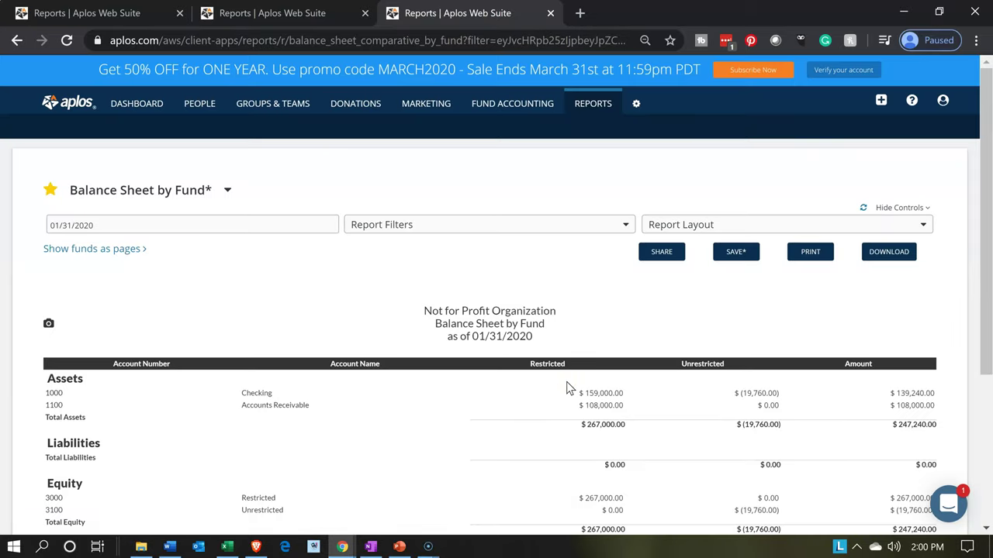
{"action": "left_click", "coordinate": [606, 343]}
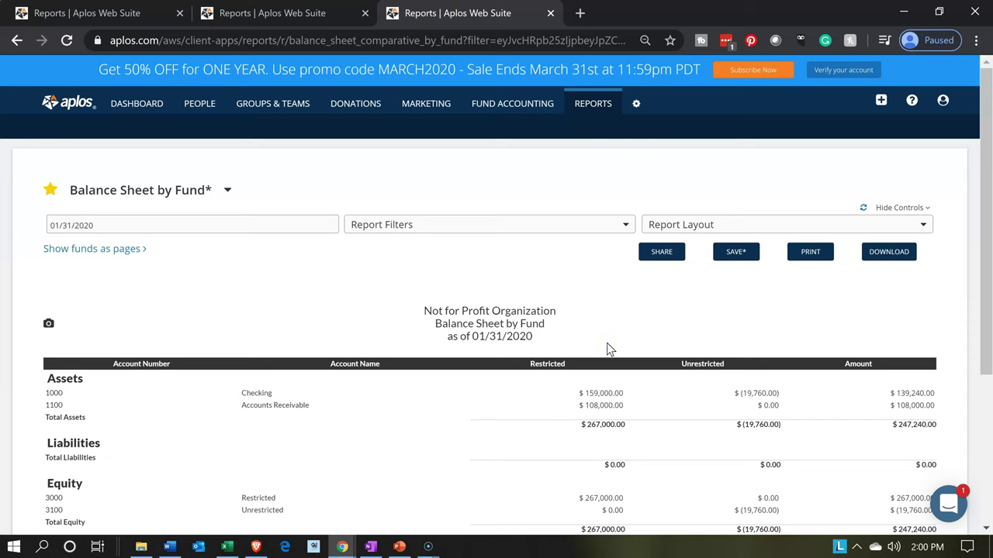
{"action": "left_click", "coordinate": [732, 254]}
{"action": "left_click", "coordinate": [402, 339]}
{"action": "left_click", "coordinate": [219, 358]}
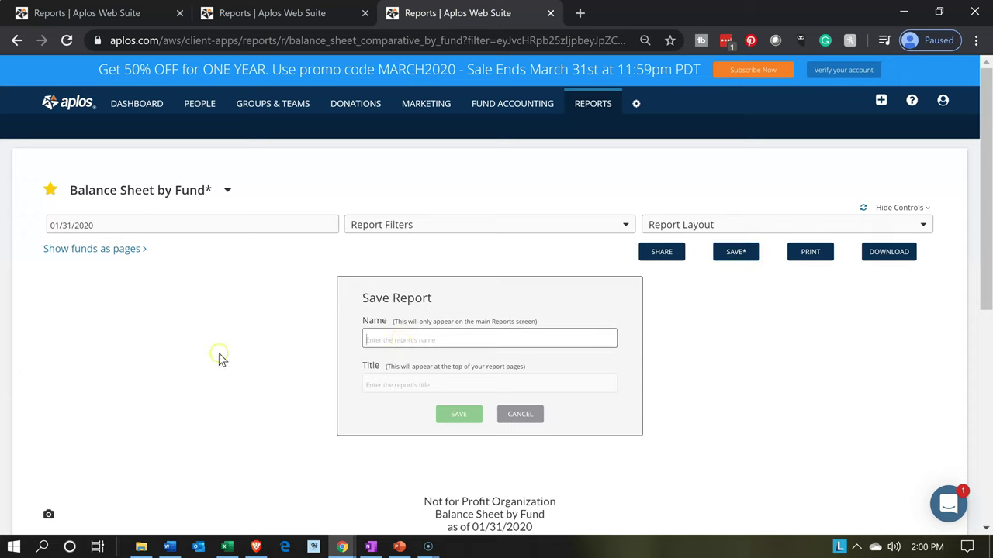
{"action": "type", "text": "C"}
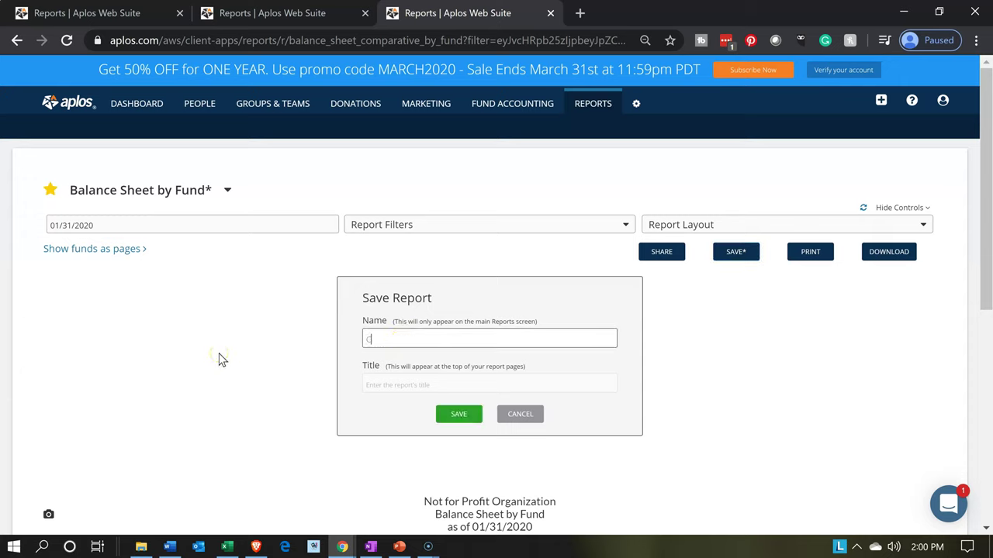
{"action": "type", "text": "ustome Balance Sheet by Fund"}
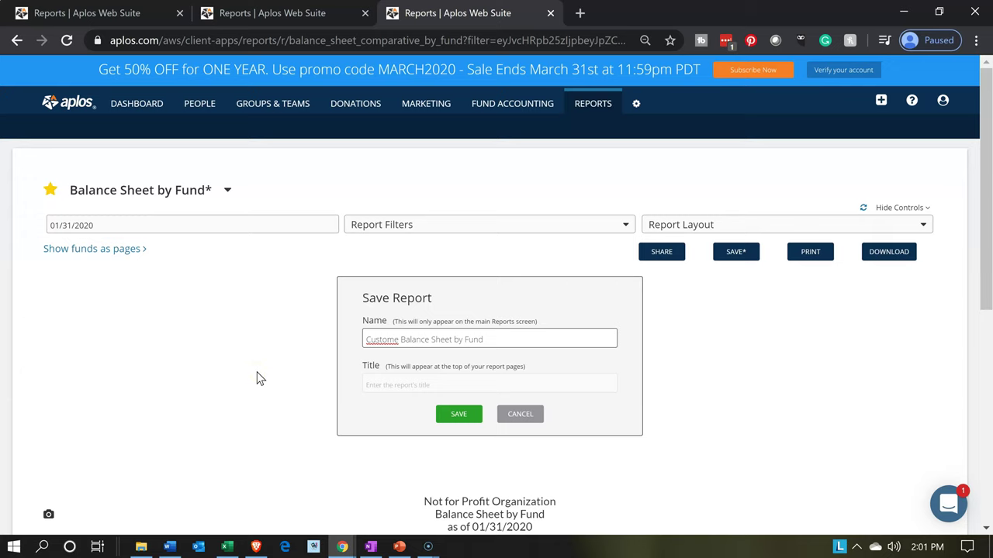
{"action": "left_click", "coordinate": [352, 309]}
{"action": "left_click", "coordinate": [514, 414]}
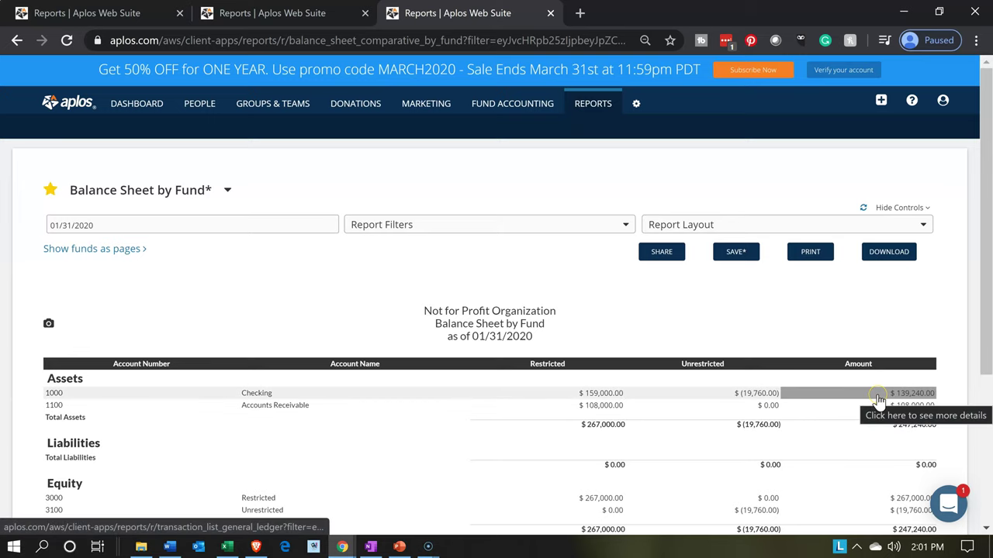
Inspect the general ledger transactions behind the Checking account's amount, and return to the Balance Sheet by Fund
{"action": "scroll", "coordinate": [879, 399], "scroll_direction": "down", "scroll_amount": 1}
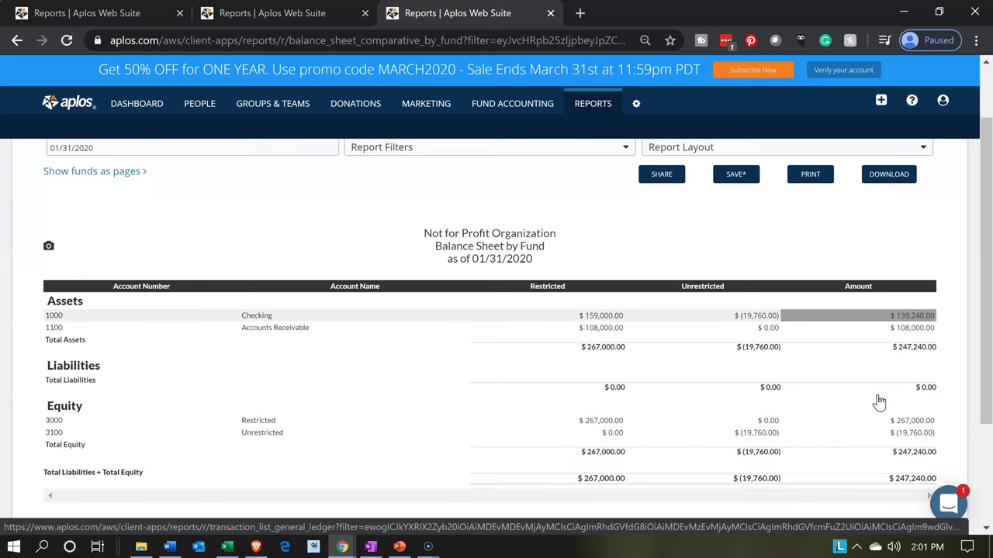
{"action": "left_click", "coordinate": [917, 315]}
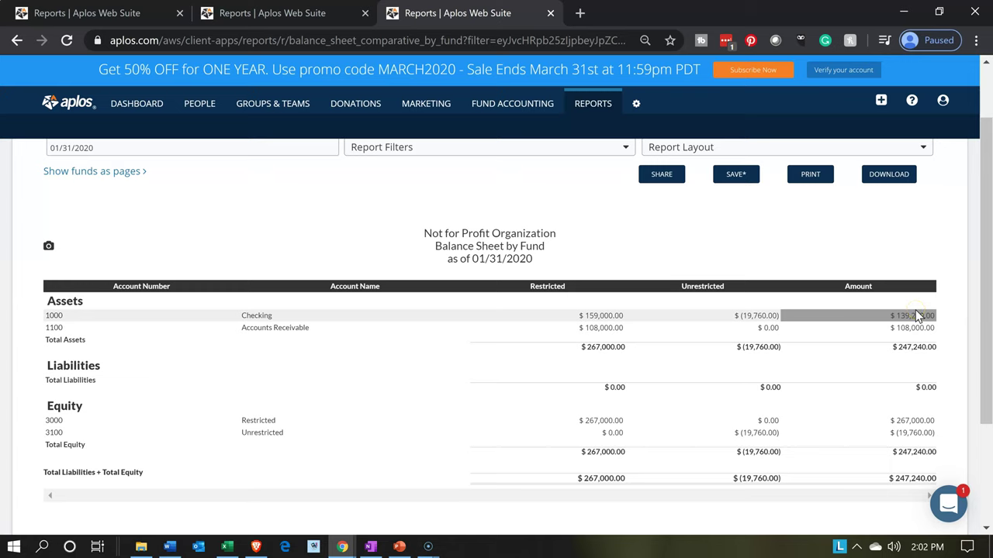
{"action": "left_click", "coordinate": [879, 316]}
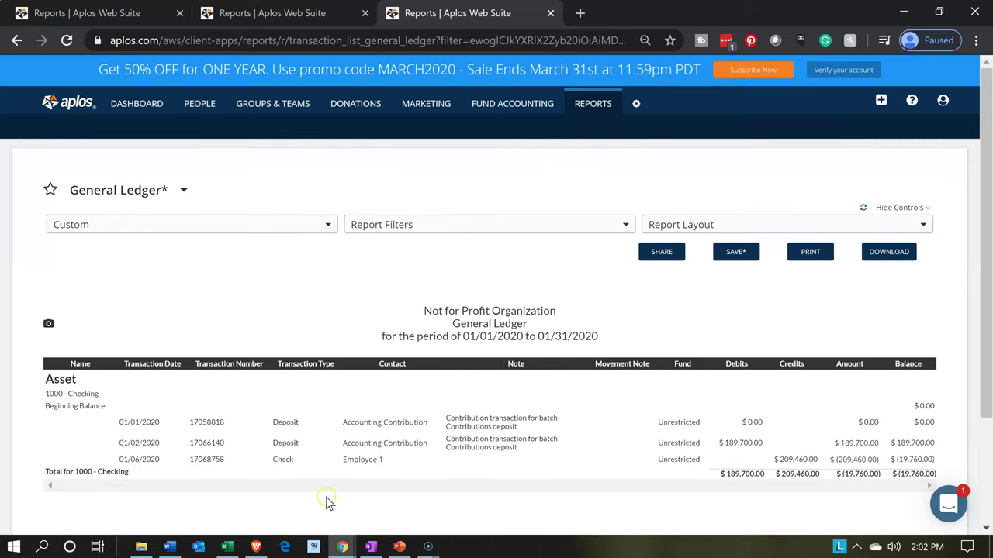
{"action": "left_click", "coordinate": [287, 473]}
{"action": "left_click", "coordinate": [300, 475]}
{"action": "left_click", "coordinate": [18, 42]}
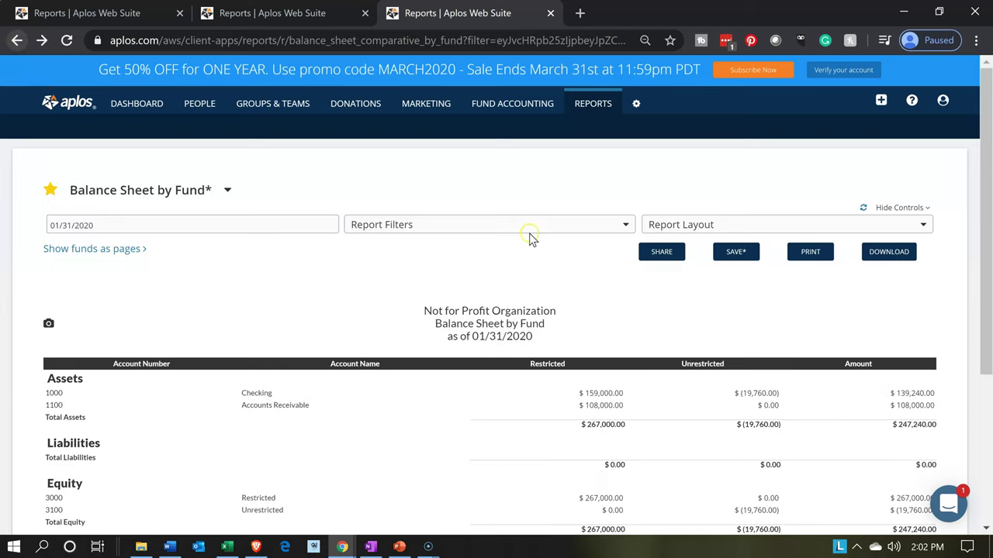
{"action": "scroll", "coordinate": [481, 187], "scroll_direction": "down", "scroll_amount": 1}
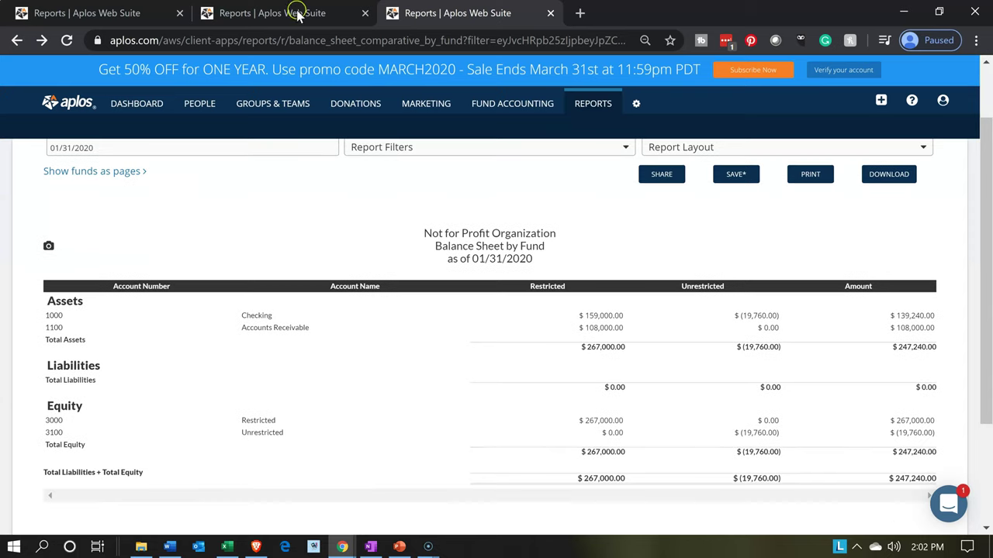
Set the Income Statement by Fund to This Year to Date and add a Total column to its layout
{"action": "left_click", "coordinate": [287, 15]}
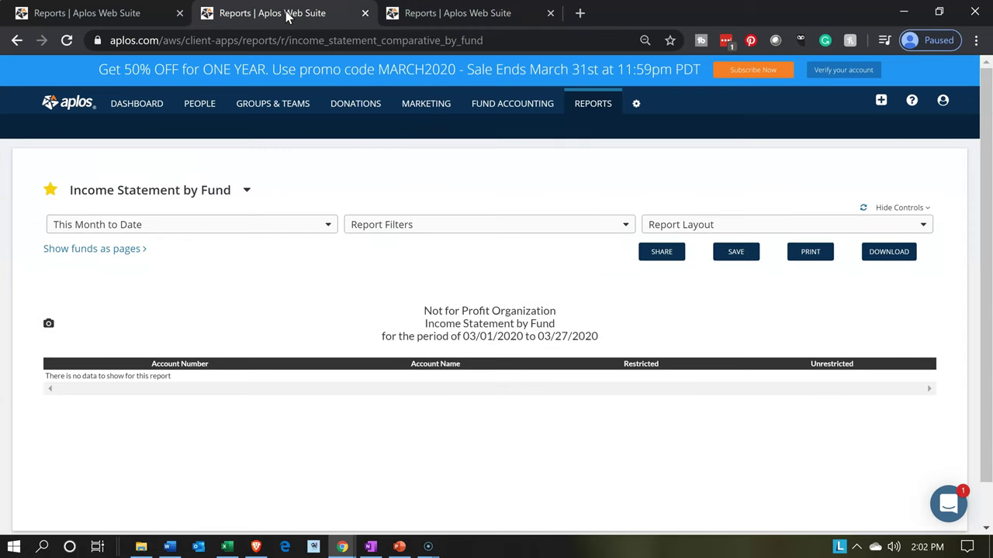
{"action": "left_click", "coordinate": [218, 233]}
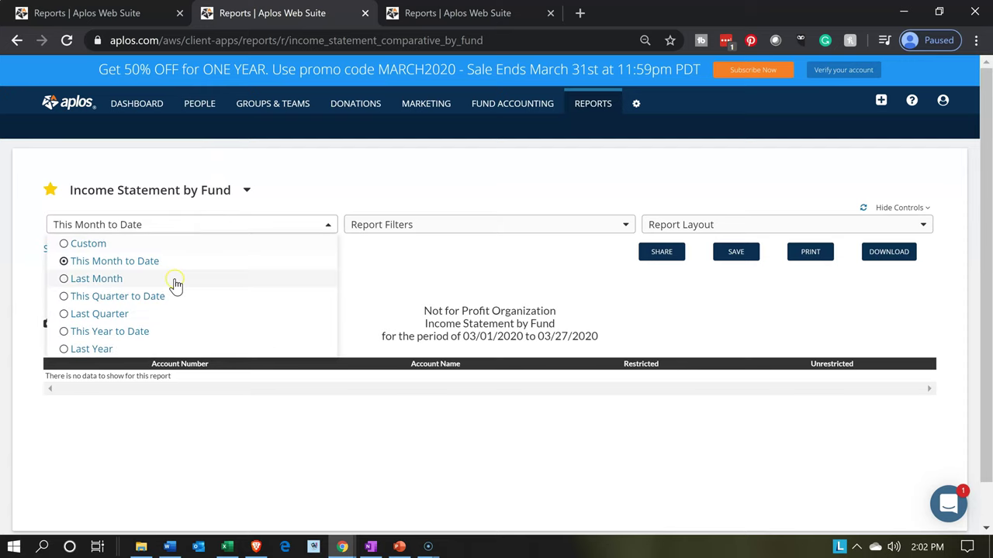
{"action": "left_click", "coordinate": [137, 332]}
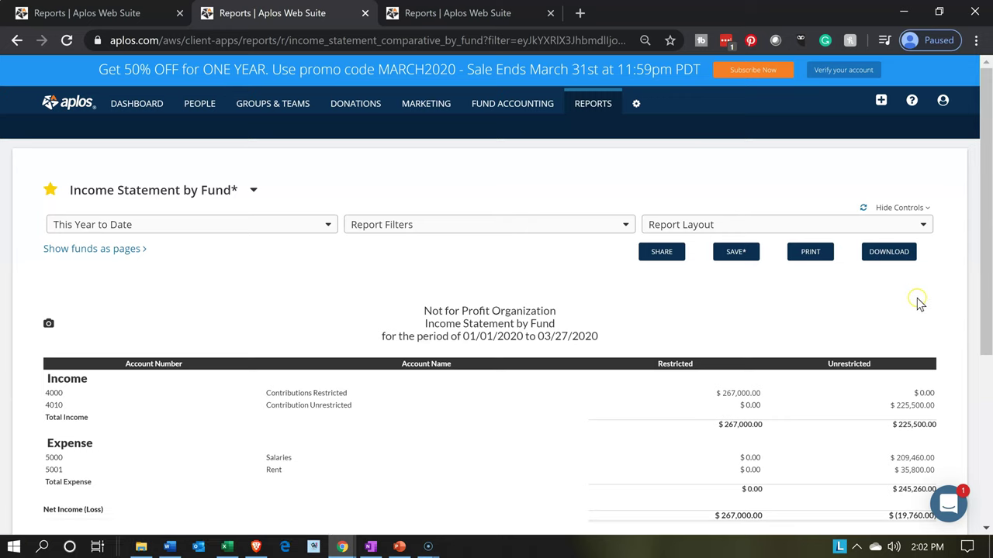
{"action": "left_click", "coordinate": [892, 225]}
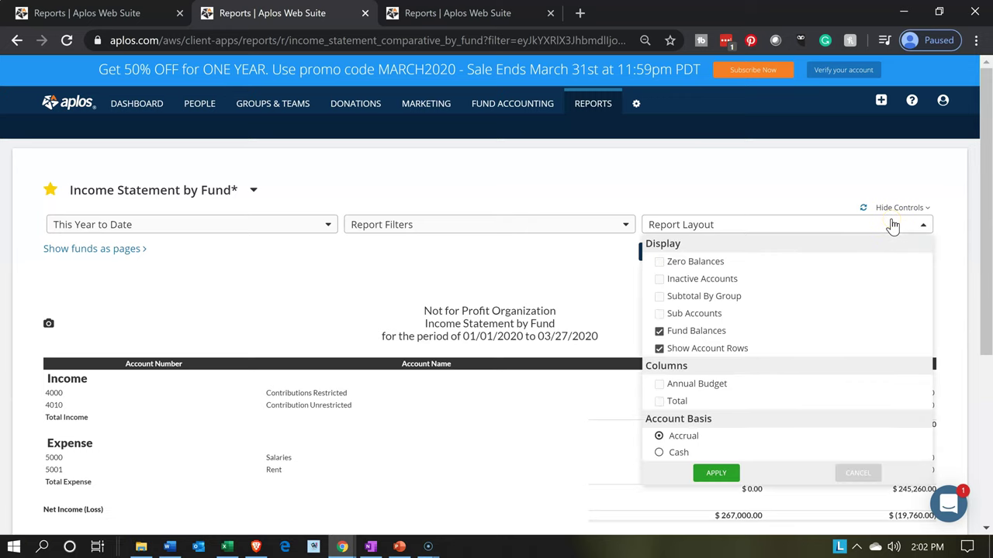
{"action": "left_click", "coordinate": [690, 402]}
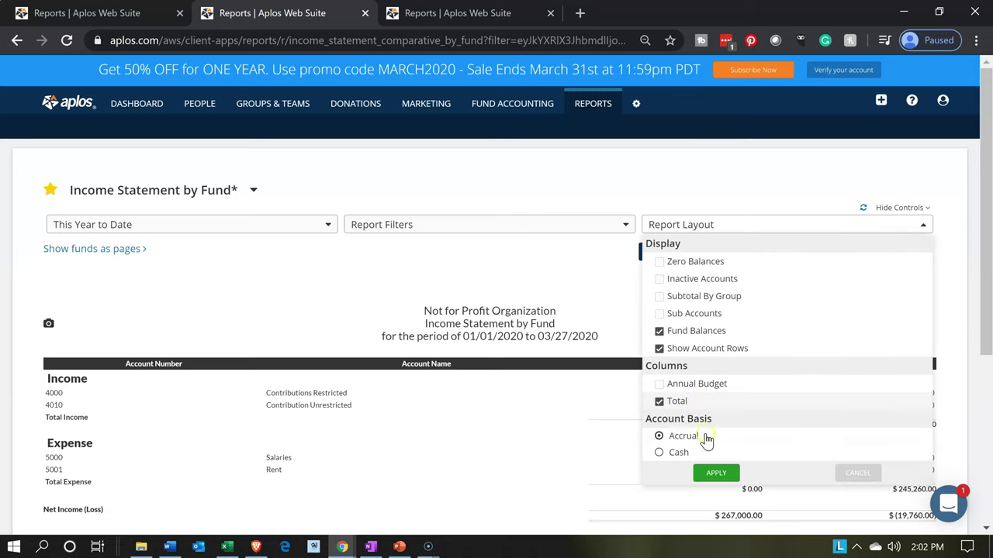
{"action": "left_click", "coordinate": [716, 474]}
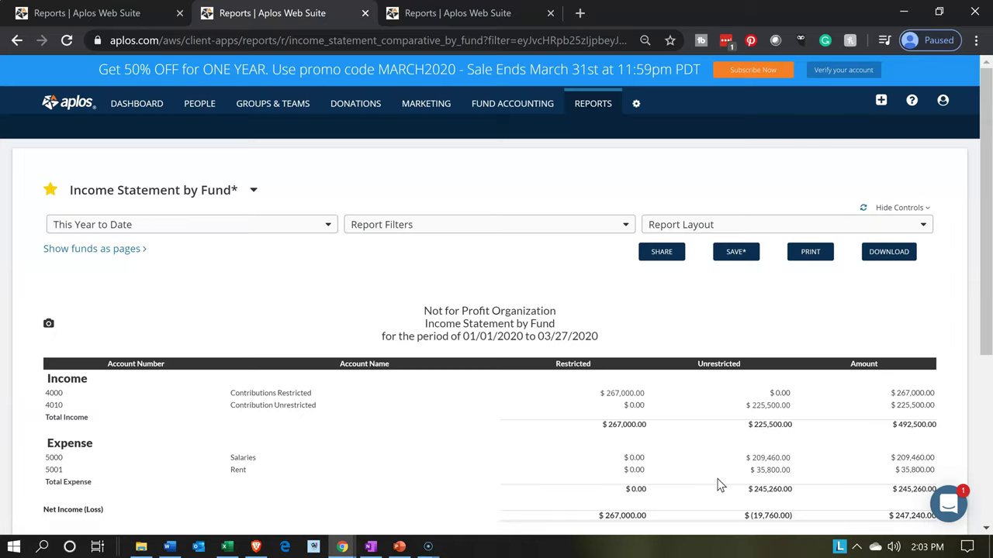
Examine the unrestricted Salaries and Rent expense amounts in the Income Statement by Fund
{"action": "scroll", "coordinate": [717, 485], "scroll_direction": "down", "scroll_amount": 1}
{"action": "left_click", "coordinate": [671, 419]}
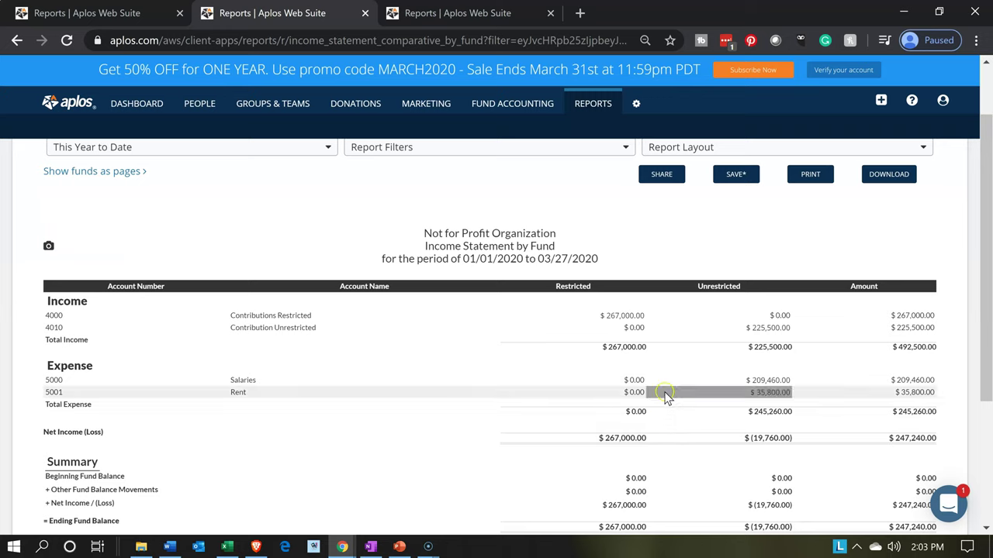
{"action": "left_click", "coordinate": [753, 383]}
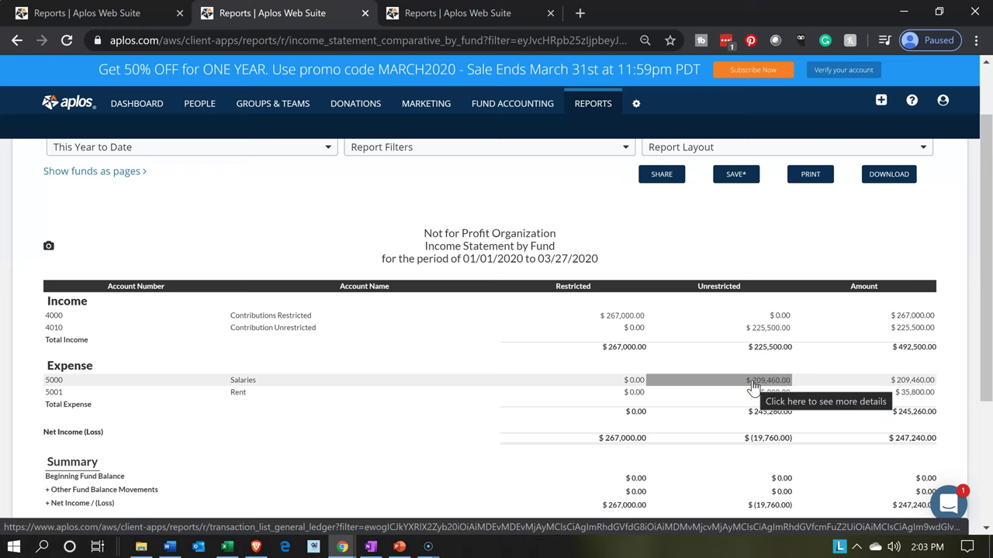
{"action": "left_click", "coordinate": [754, 383]}
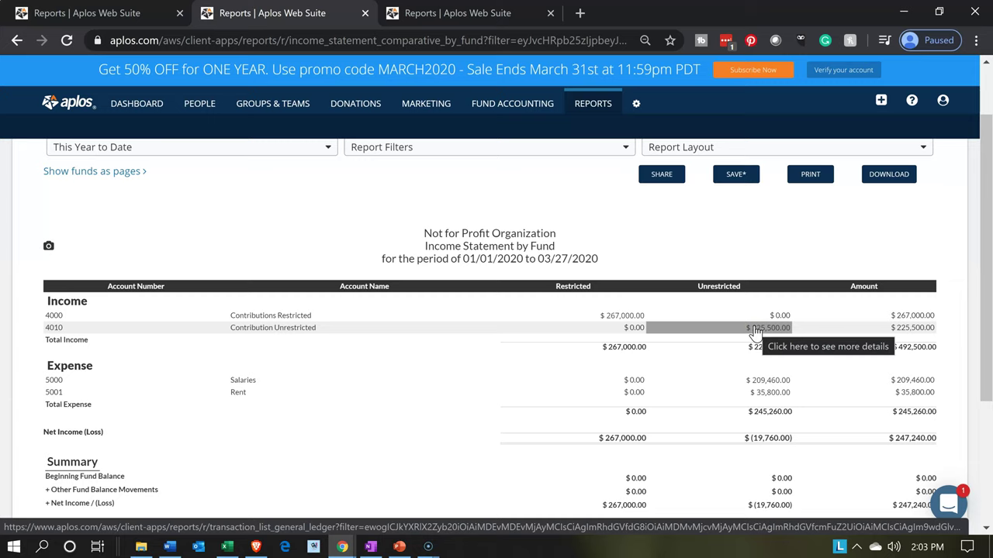
Browse the unrestricted and restricted tag based reports in the reports list, checking them against the Income Statement by Fund
{"action": "left_click", "coordinate": [129, 15]}
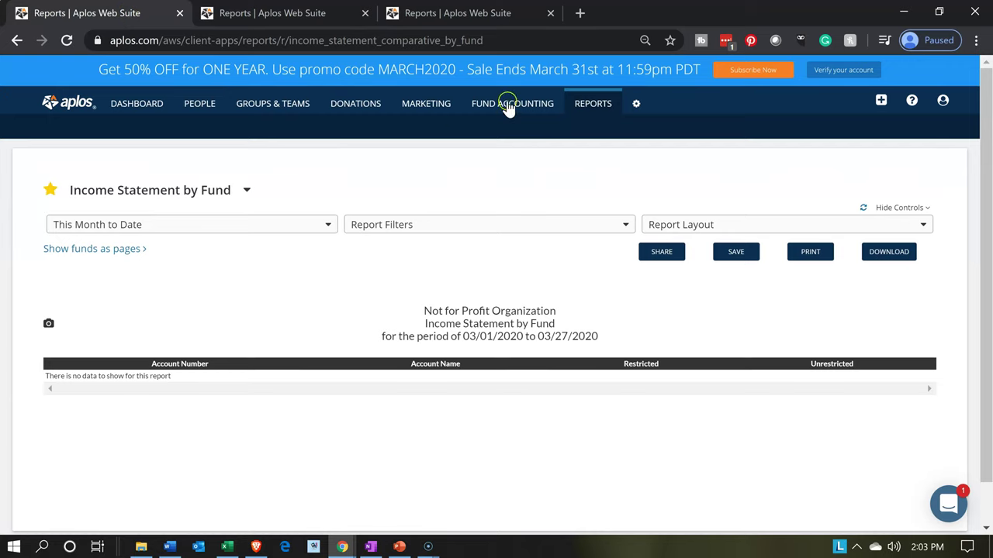
{"action": "left_click", "coordinate": [598, 110]}
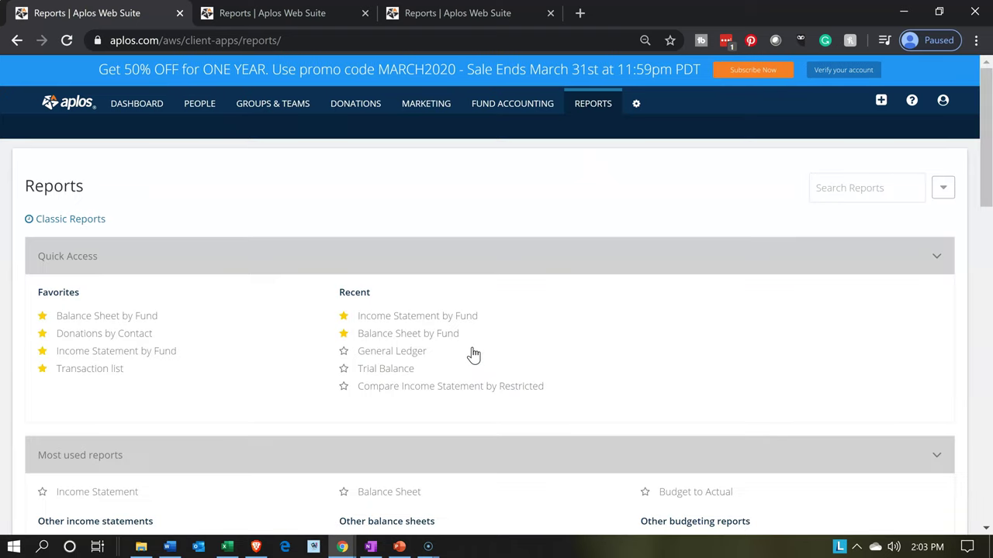
{"action": "scroll", "coordinate": [473, 354], "scroll_direction": "down", "scroll_amount": 5}
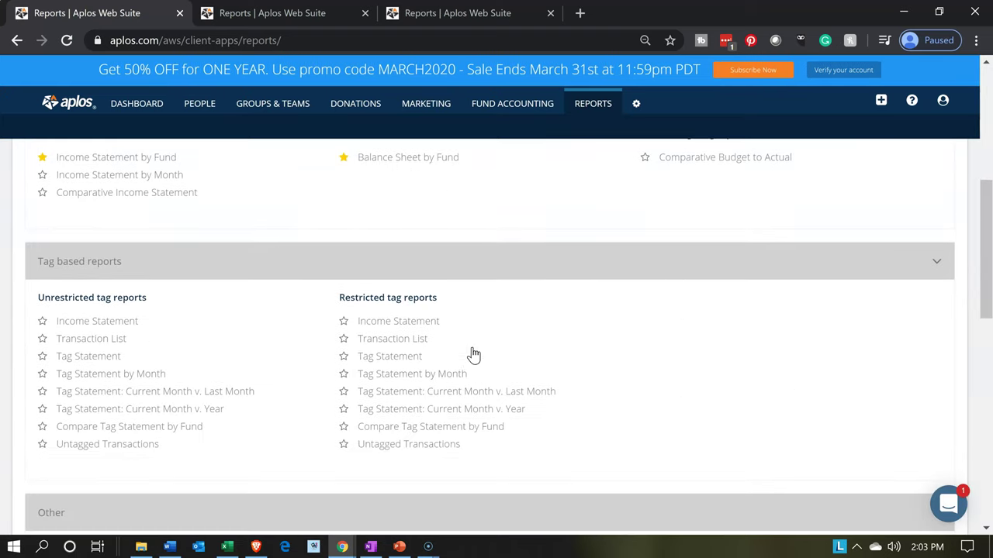
{"action": "left_click", "coordinate": [109, 314]}
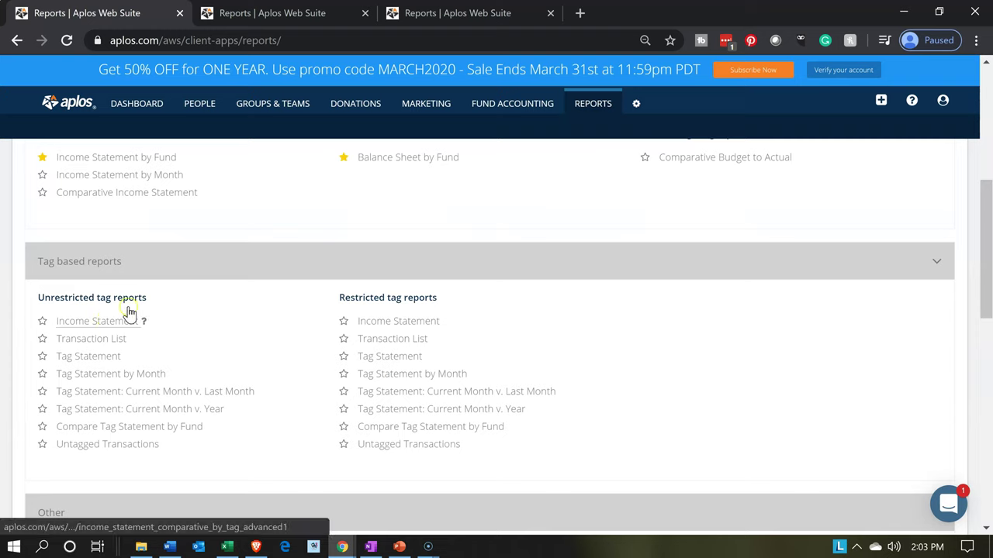
{"action": "scroll", "coordinate": [244, 140], "scroll_direction": "down", "scroll_amount": 1}
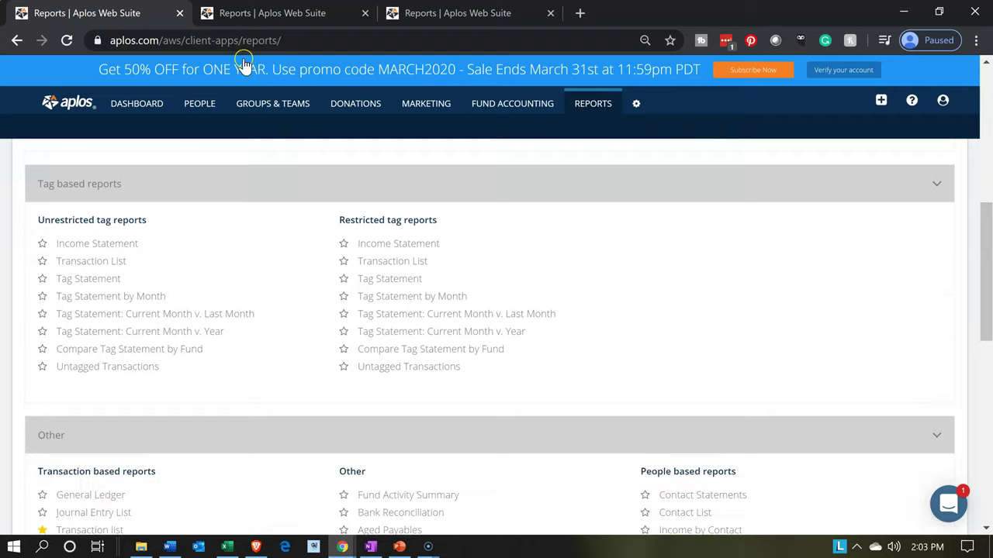
{"action": "left_click", "coordinate": [253, 16]}
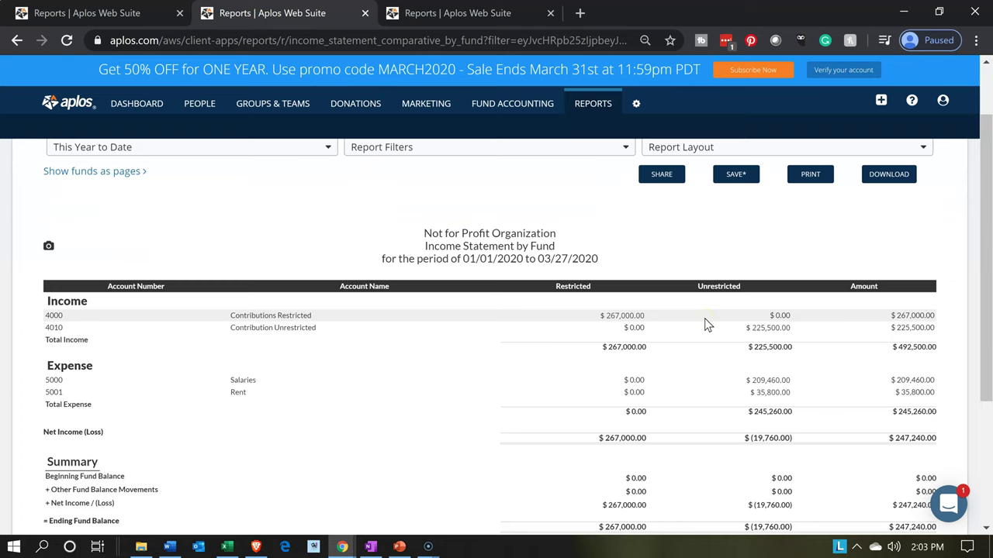
{"action": "scroll", "coordinate": [704, 318], "scroll_direction": "down", "scroll_amount": 1}
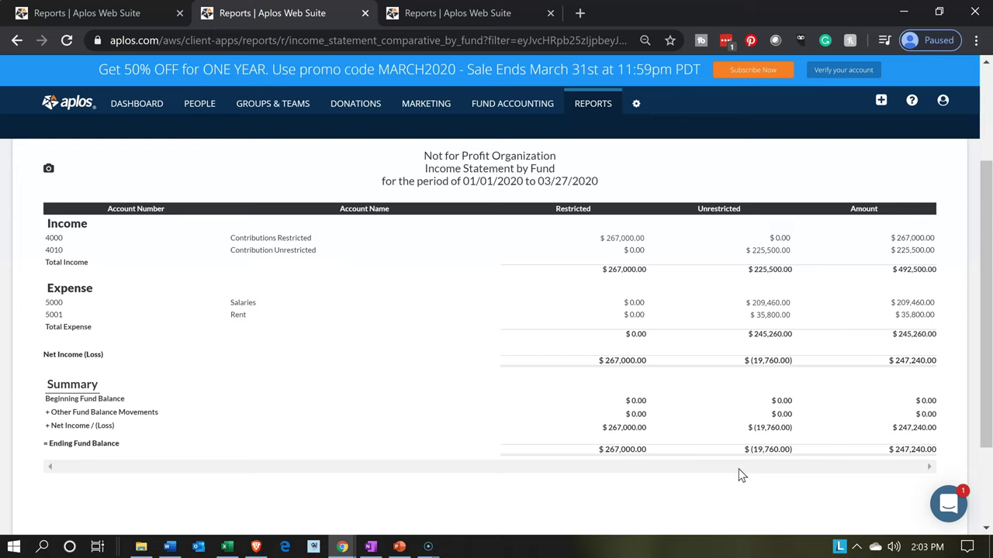
{"action": "left_click", "coordinate": [135, 22]}
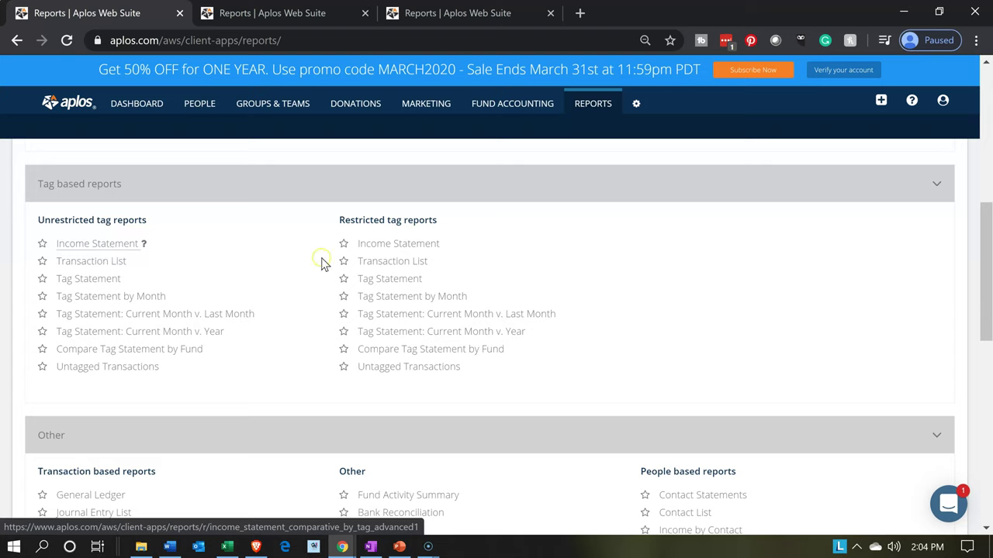
{"action": "left_click", "coordinate": [394, 247]}
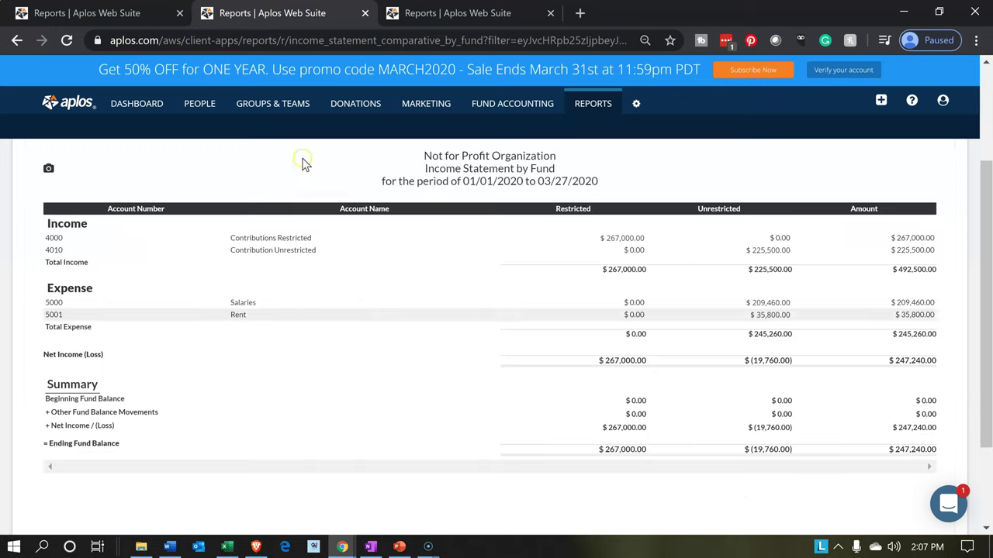
{"action": "left_click", "coordinate": [126, 23]}
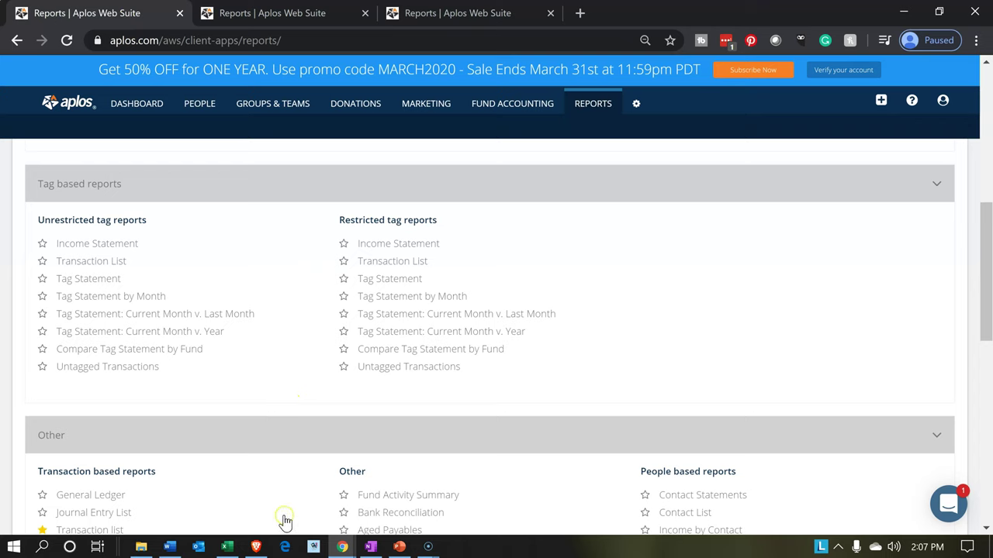
Switch to the Excel workbook and examine journal entry 3b for Salaries Expense and Salaries Payable on sheet 5
{"action": "left_click", "coordinate": [227, 546]}
{"action": "left_click", "coordinate": [233, 399]}
{"action": "key", "text": "Left"}
{"action": "key", "text": "Left"}
{"action": "key", "text": "Left"}
{"action": "key", "text": "Left"}
{"action": "key", "text": "Left"}
{"action": "key", "text": "Left"}
{"action": "key", "text": "Left"}
{"action": "key", "text": "Left"}
{"action": "key", "text": "Left"}
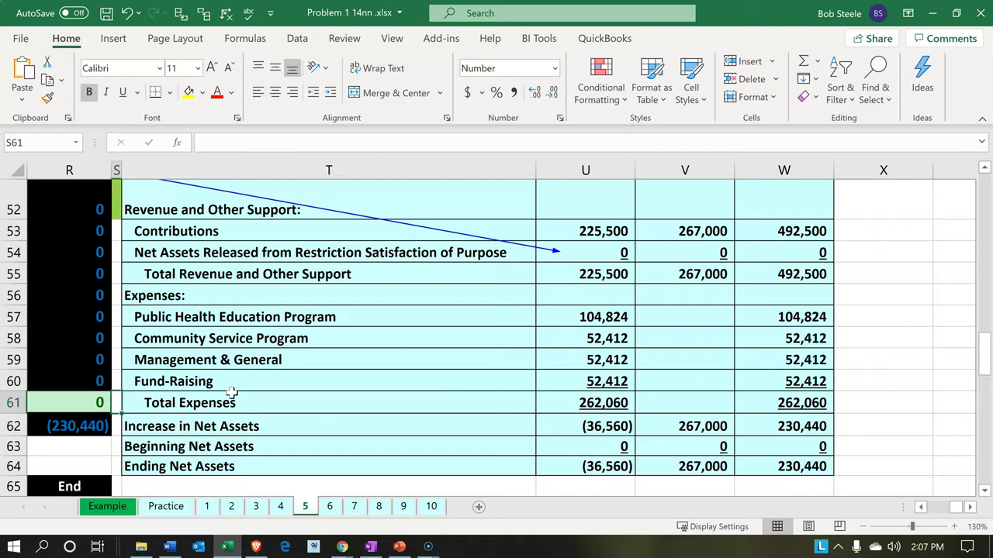
{"action": "key", "text": "Left"}
{"action": "key", "text": "Left"}
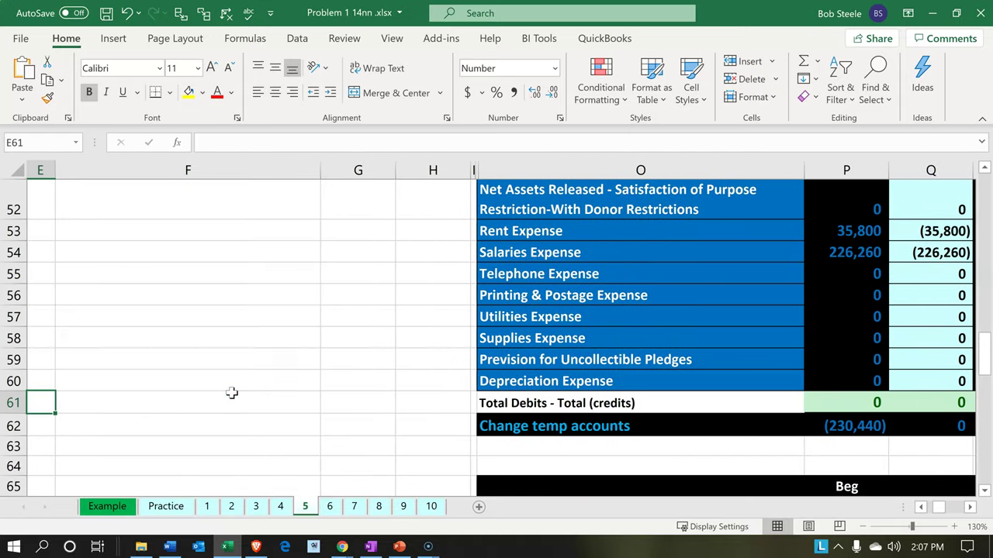
{"action": "scroll", "coordinate": [231, 394], "scroll_direction": "up", "scroll_amount": 10}
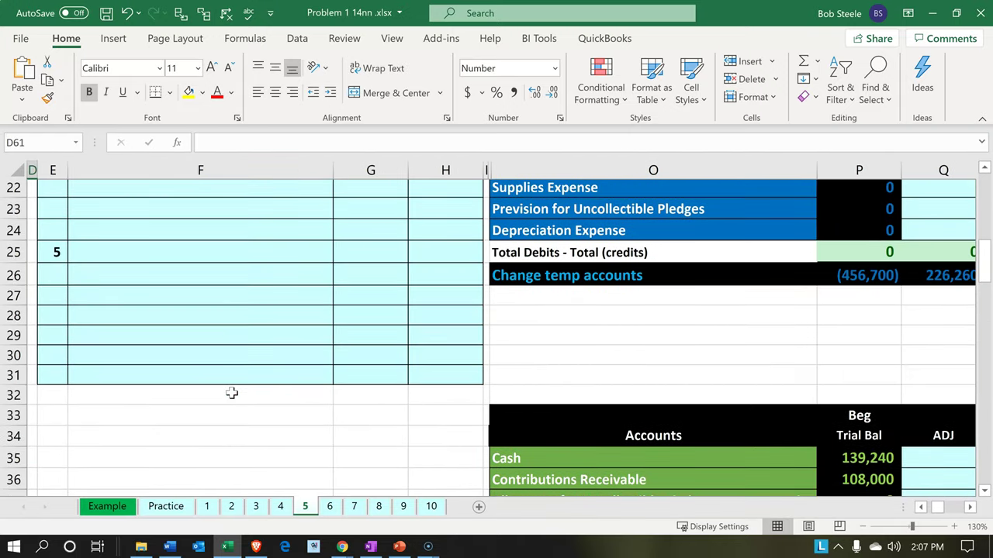
{"action": "scroll", "coordinate": [231, 393], "scroll_direction": "up", "scroll_amount": 7}
{"action": "scroll", "coordinate": [231, 393], "scroll_direction": "down", "scroll_amount": 4}
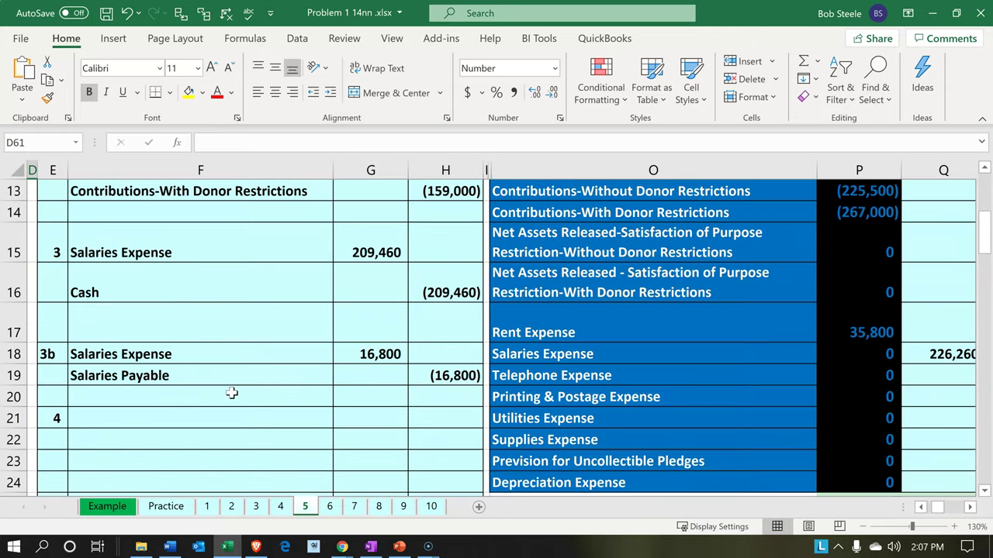
{"action": "left_click_drag", "start_coordinate": [166, 349], "coordinate": [427, 371]}
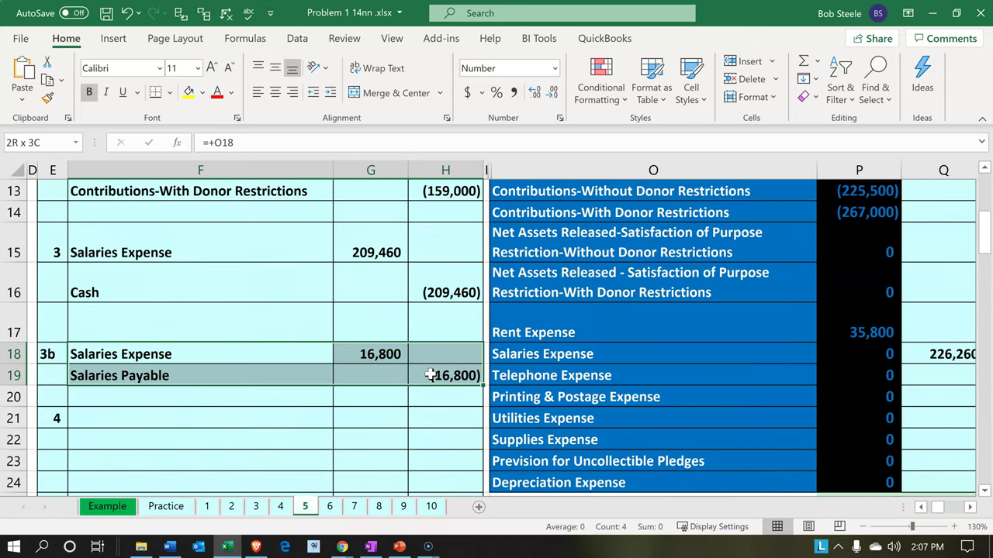
{"action": "left_click", "coordinate": [357, 435]}
{"action": "scroll", "coordinate": [357, 435], "scroll_direction": "down", "scroll_amount": 1}
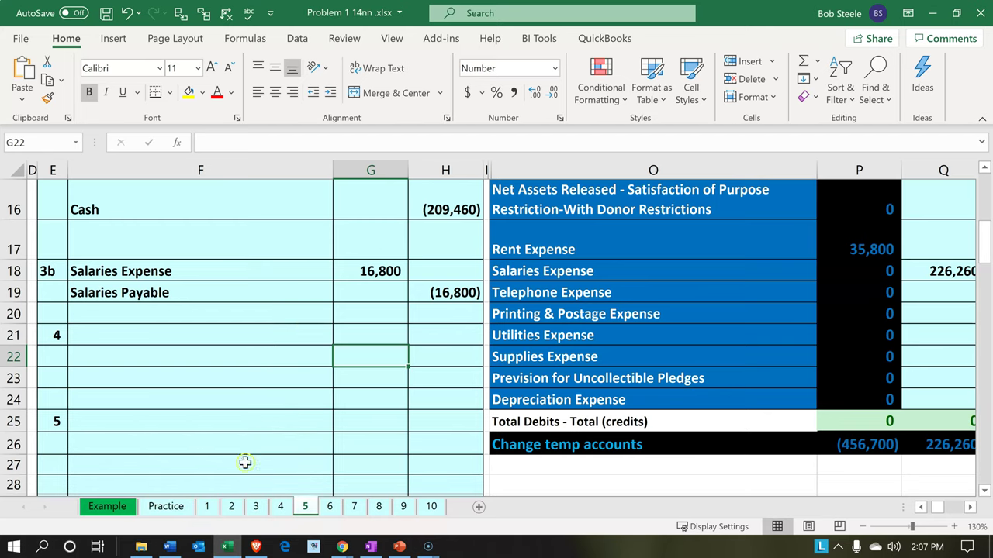
Return to Aplos and open a new fund accounting journal entry
{"action": "left_click", "coordinate": [239, 545]}
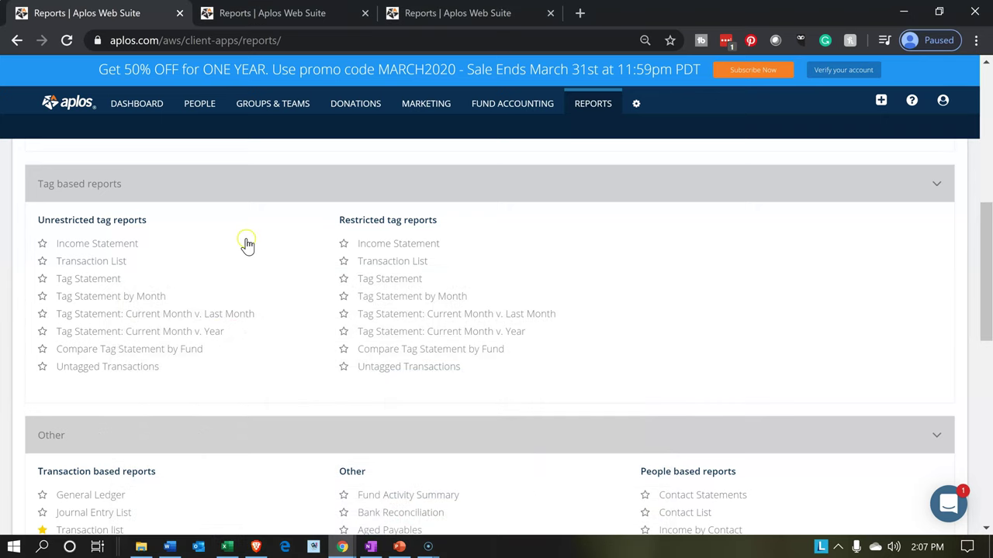
{"action": "left_click", "coordinate": [478, 112]}
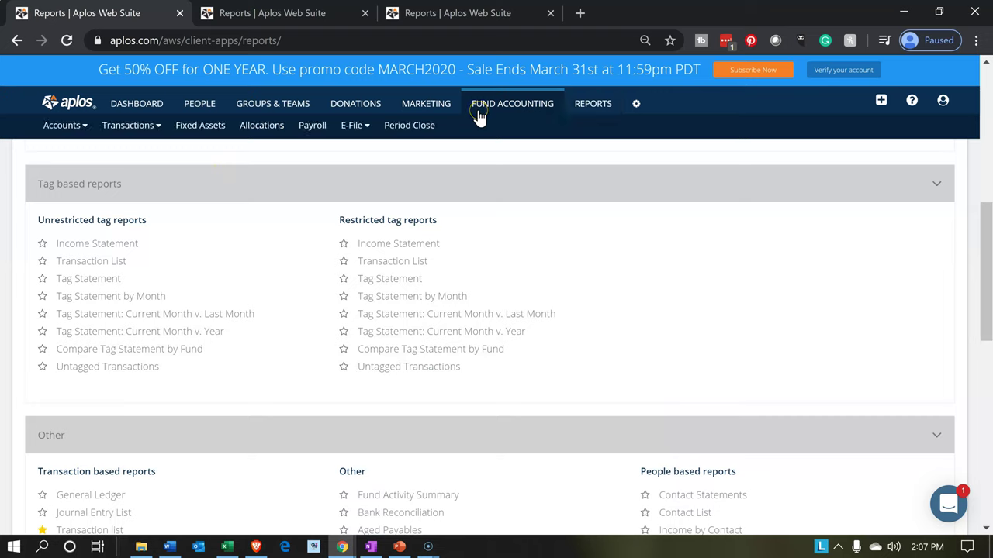
{"action": "left_click", "coordinate": [130, 124]}
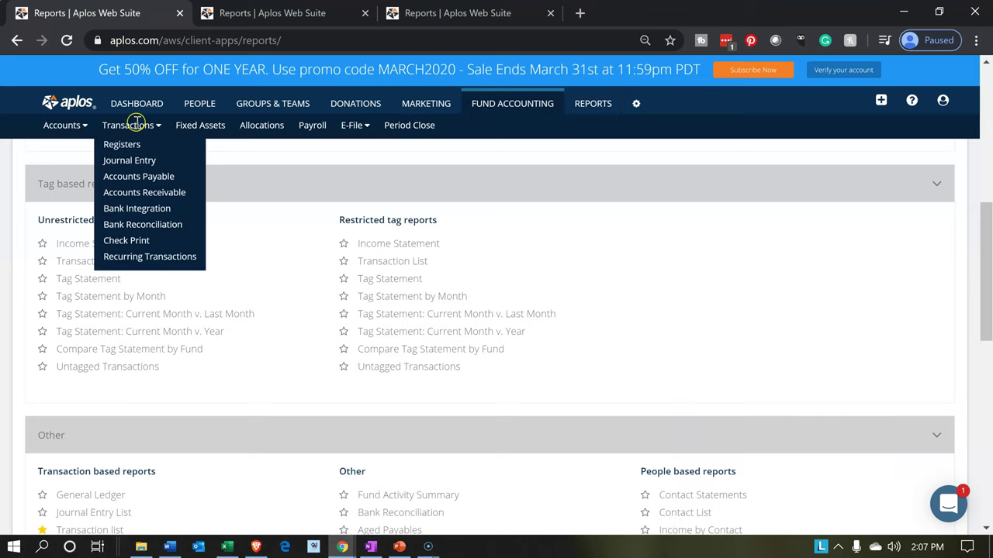
{"action": "left_click", "coordinate": [127, 147]}
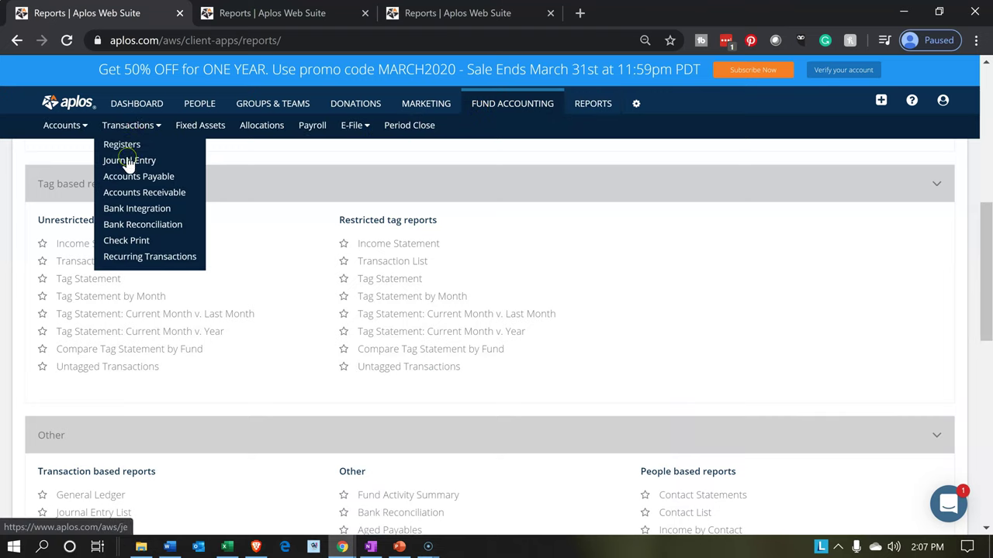
{"action": "left_click", "coordinate": [128, 161]}
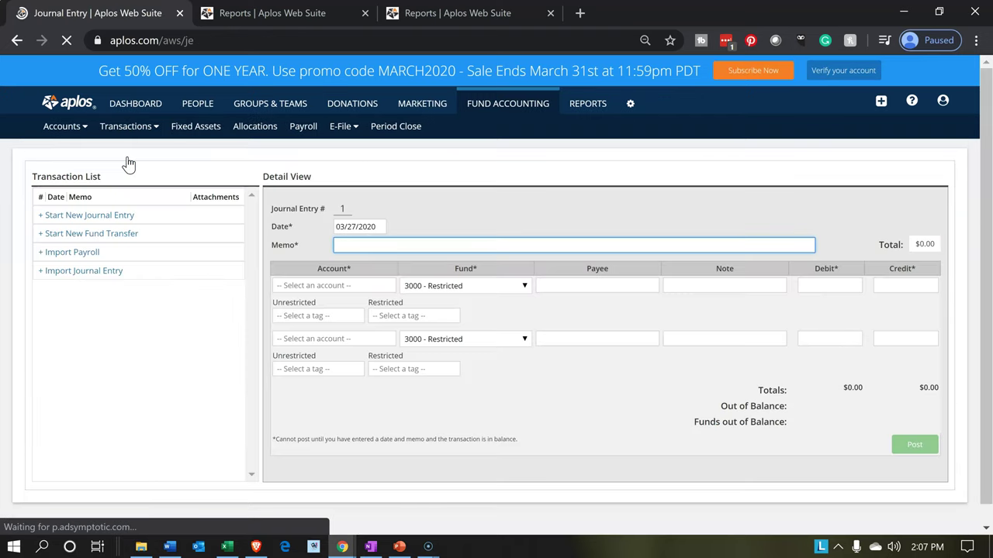
Date the journal entry 01/31/2020 and enter the memo "Adj Entry Wages"
{"action": "left_click", "coordinate": [378, 225]}
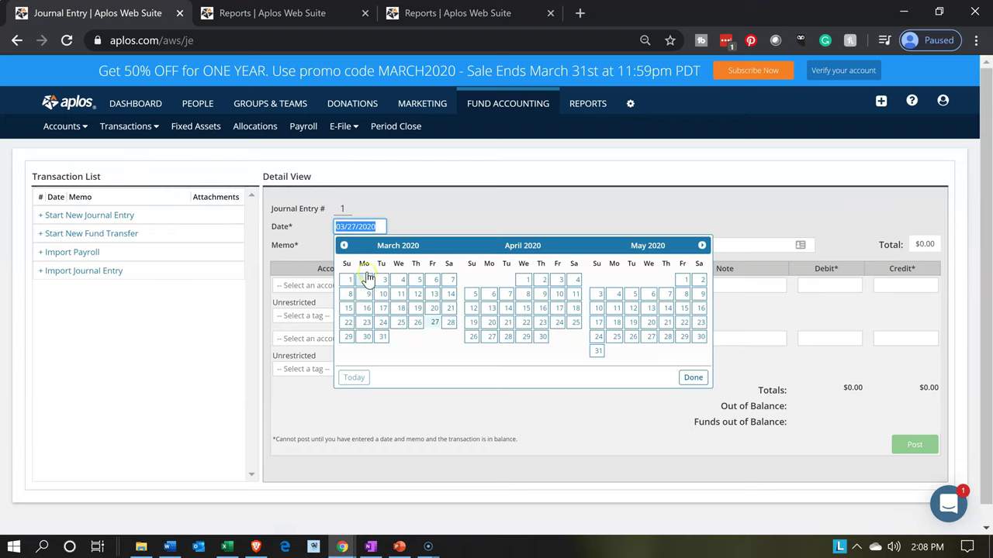
{"action": "left_click", "coordinate": [343, 245]}
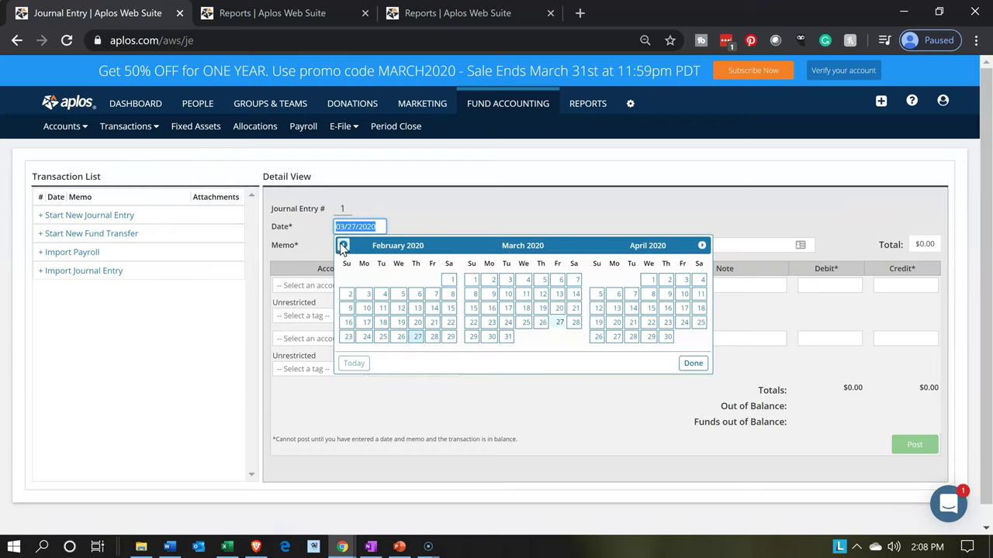
{"action": "left_click", "coordinate": [343, 245]}
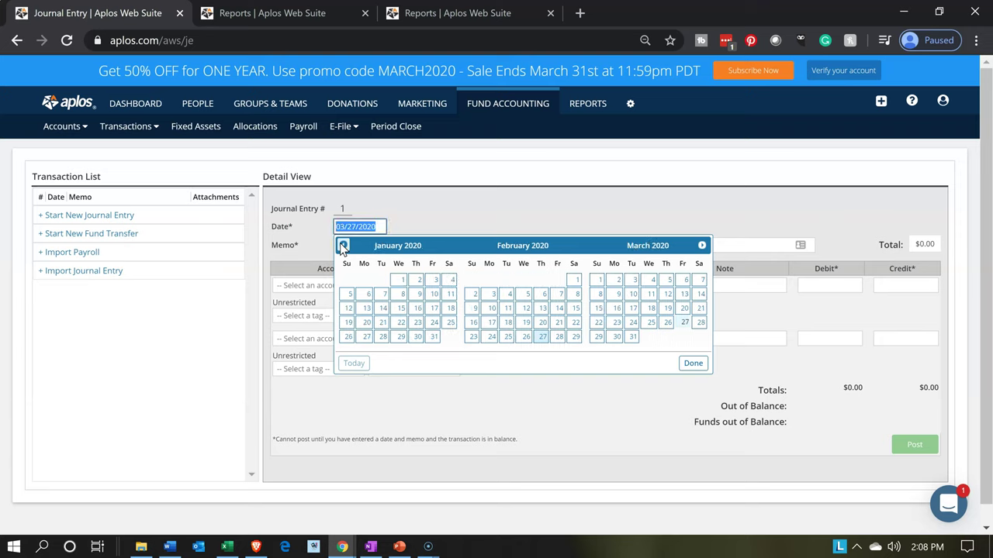
{"action": "left_click", "coordinate": [432, 338]}
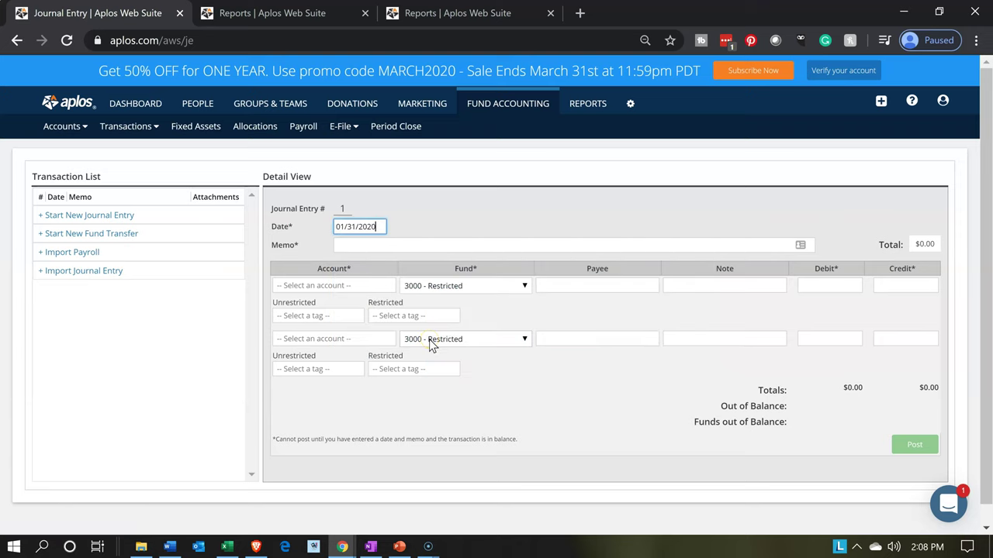
{"action": "key", "text": "Tab"}
{"action": "type", "text": "Adj Ent"}
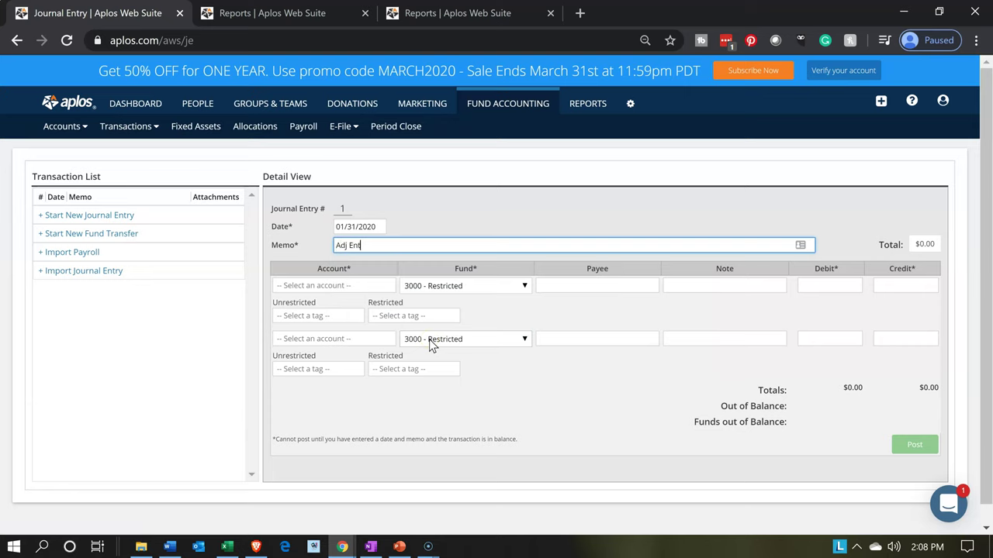
{"action": "type", "text": "ry Wages"}
{"action": "key", "text": "Tab"}
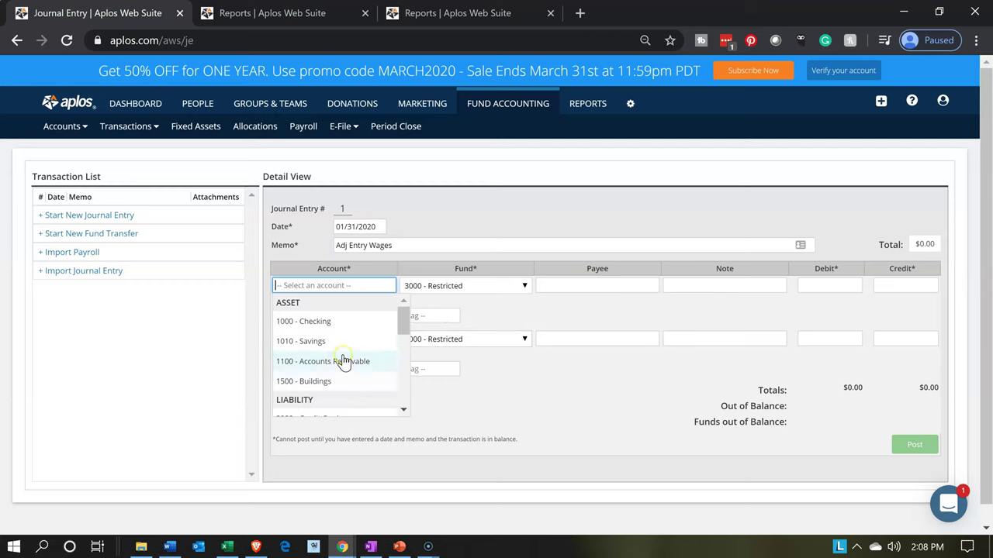
Assign account 5000 - Salaries to the first journal entry line and enter the note "Adj Entry"
{"action": "scroll", "coordinate": [344, 362], "scroll_direction": "down", "scroll_amount": 1}
{"action": "scroll", "coordinate": [344, 363], "scroll_direction": "down", "scroll_amount": 2}
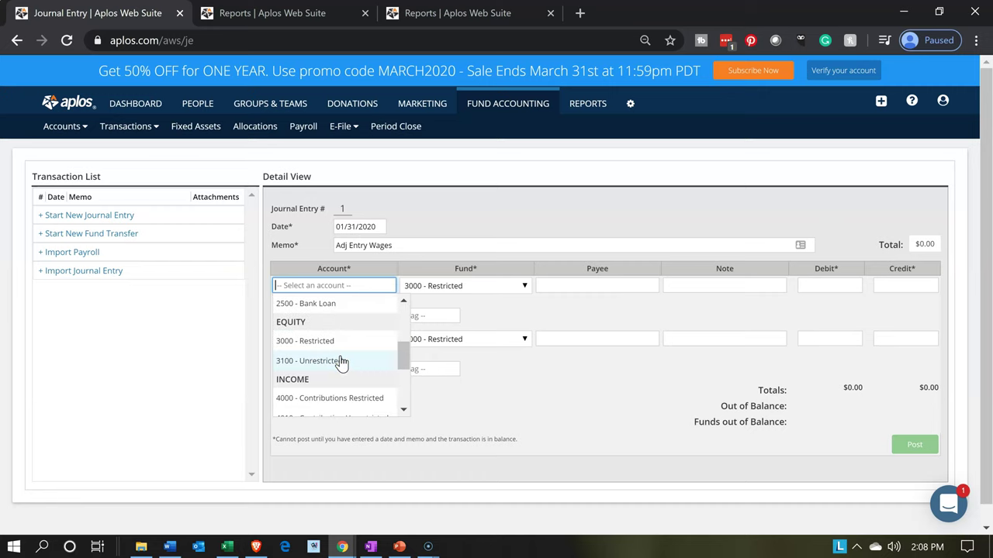
{"action": "scroll", "coordinate": [342, 362], "scroll_direction": "down", "scroll_amount": 2}
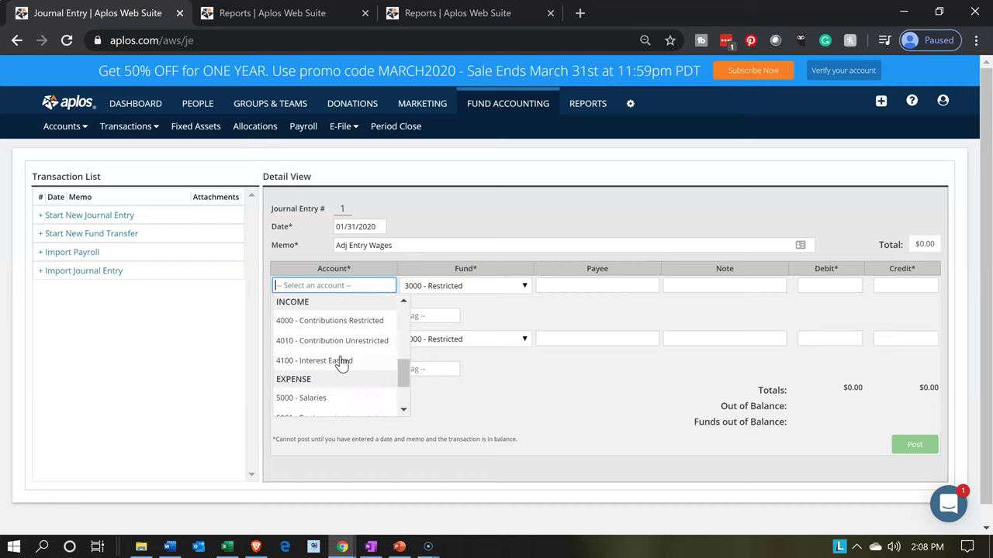
{"action": "left_click", "coordinate": [319, 399]}
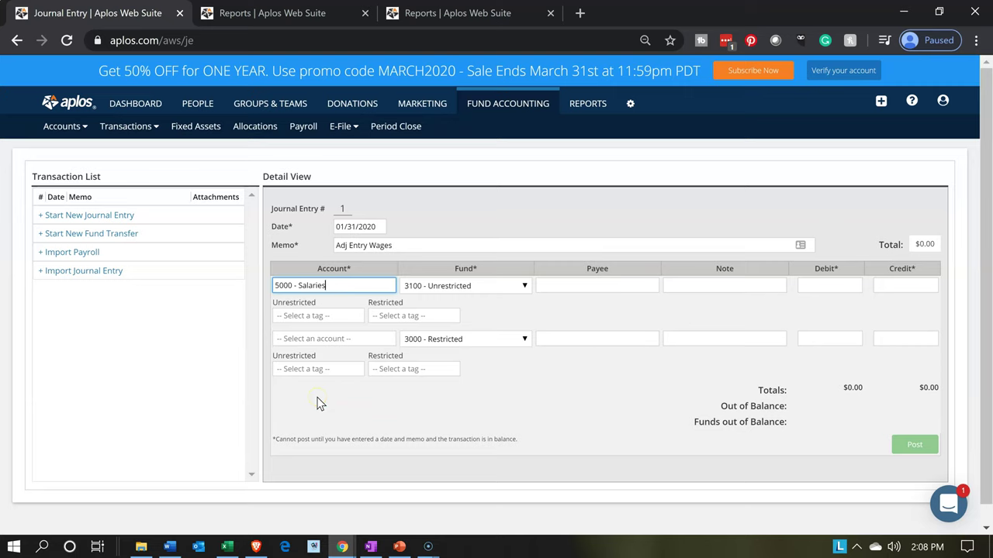
{"action": "key", "text": "Tab"}
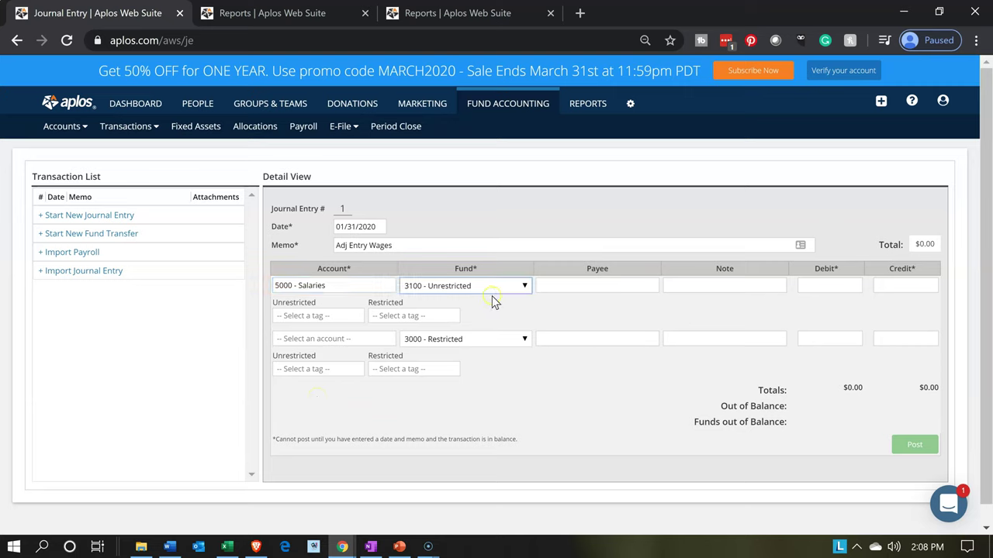
{"action": "key", "text": "Tab"}
{"action": "key", "text": "Tab"}
{"action": "type", "text": "Adj Entry"}
{"action": "key", "text": "Tab"}
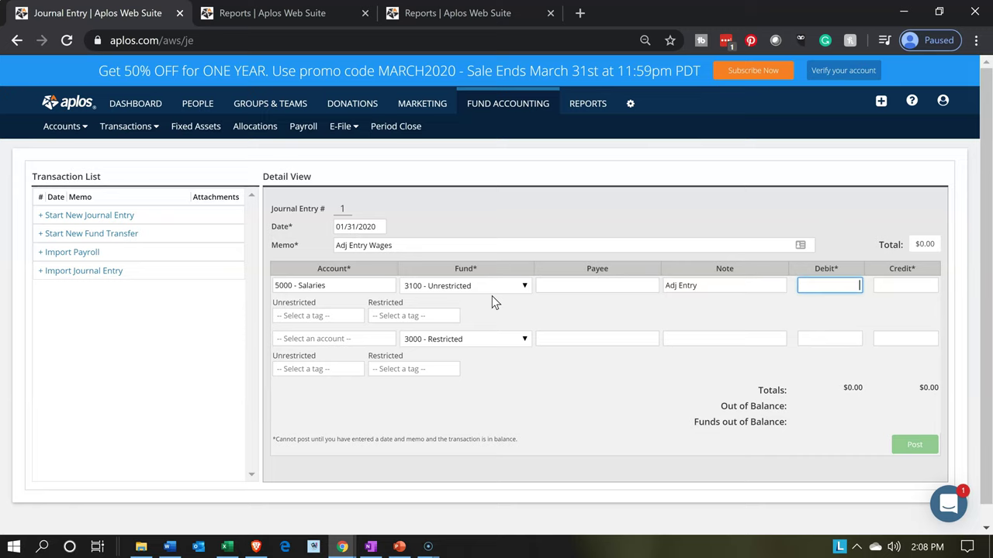
Check the accrued salaries amount in the Excel workbook and enter 16800 as the debit on the first journal entry line
{"action": "left_click", "coordinate": [227, 546]}
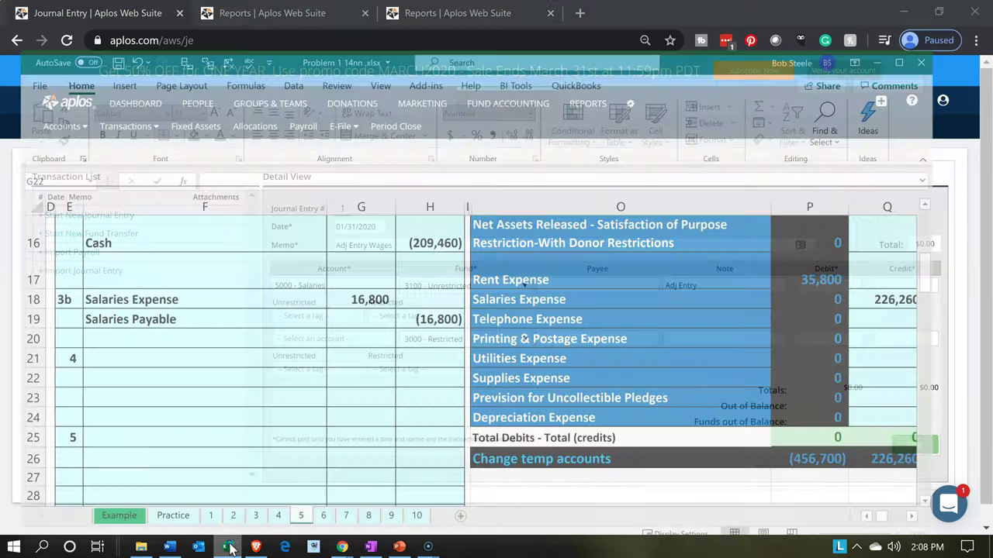
{"action": "left_click", "coordinate": [230, 547]}
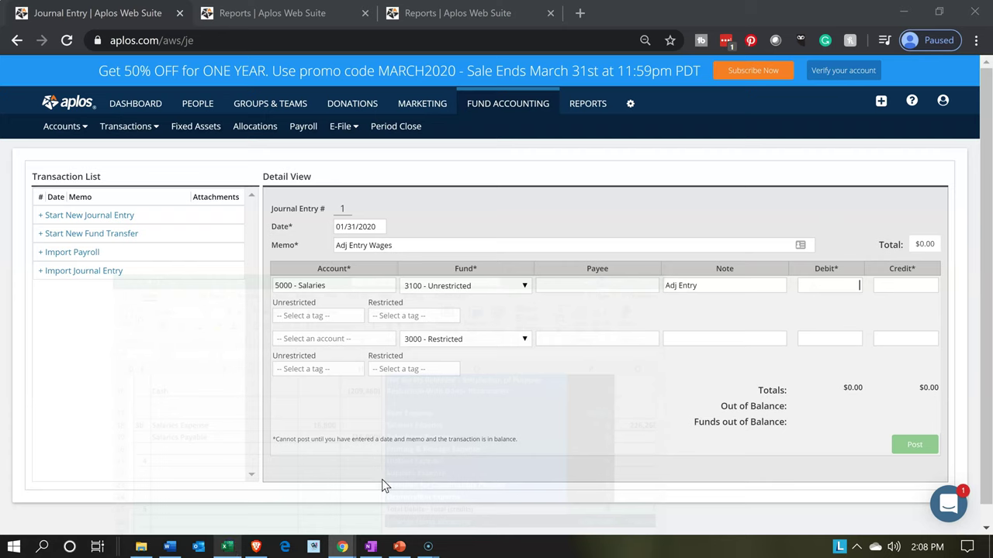
{"action": "type", "text": "16800"}
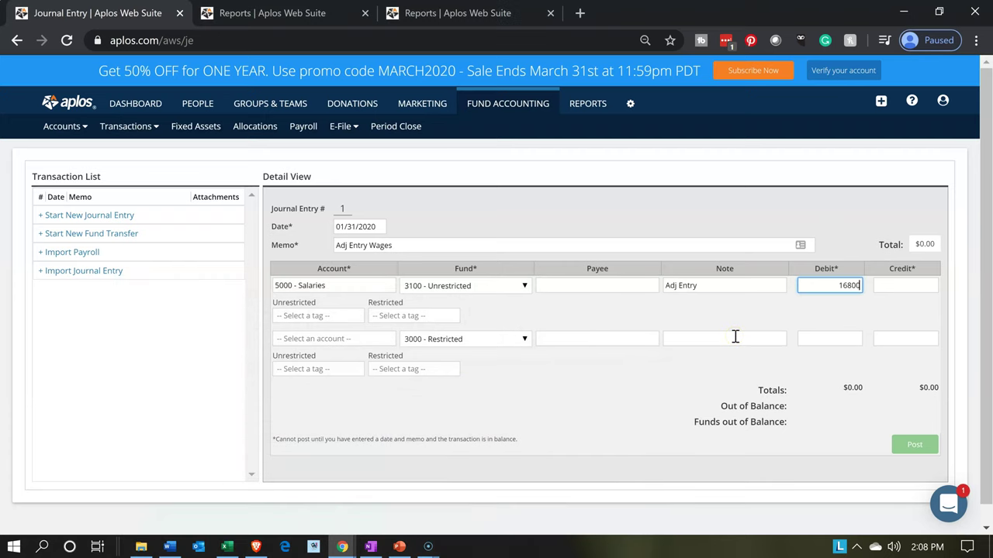
{"action": "key", "text": "Tab"}
{"action": "key", "text": "Tab"}
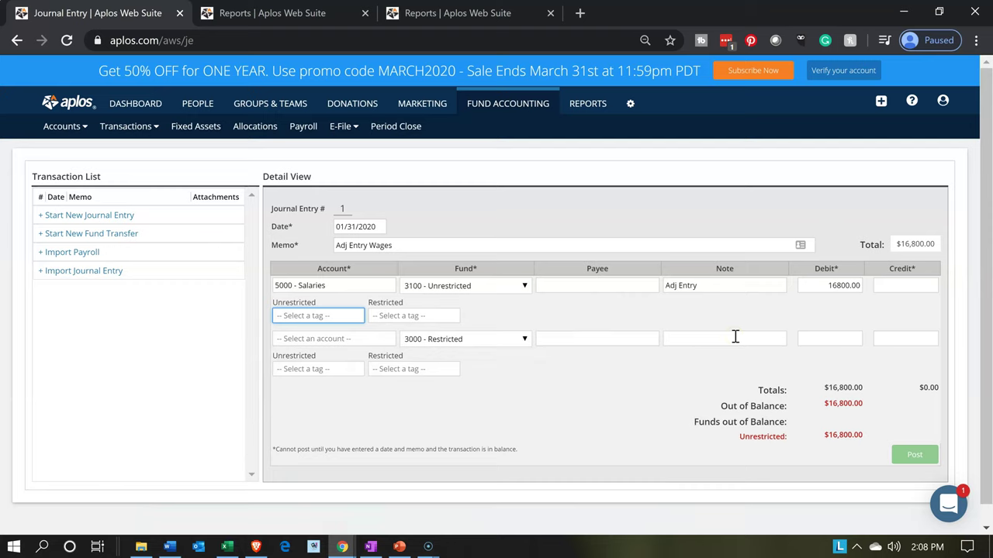
{"action": "left_click", "coordinate": [428, 547]}
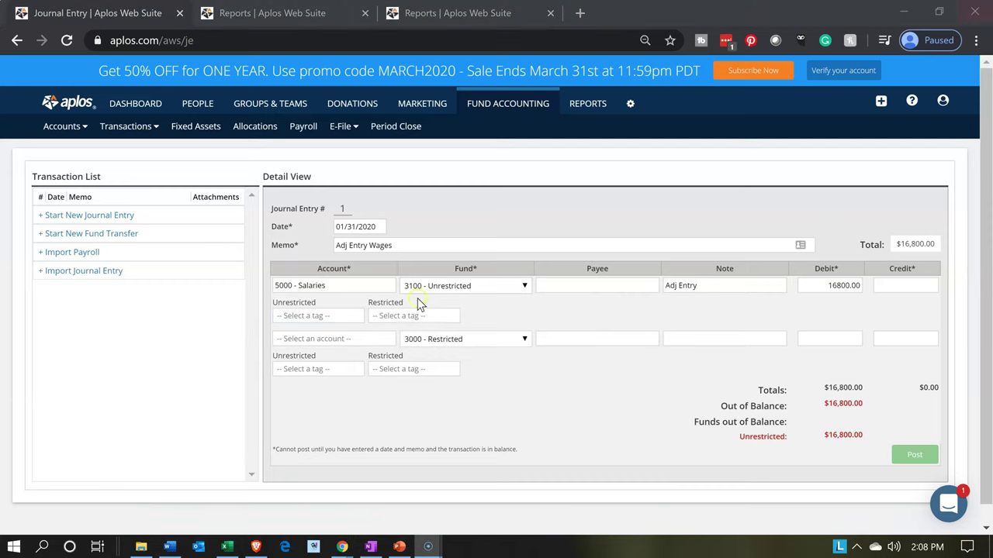
Look through the account choices for the second journal entry line for a wages payable account
{"action": "left_click", "coordinate": [303, 339]}
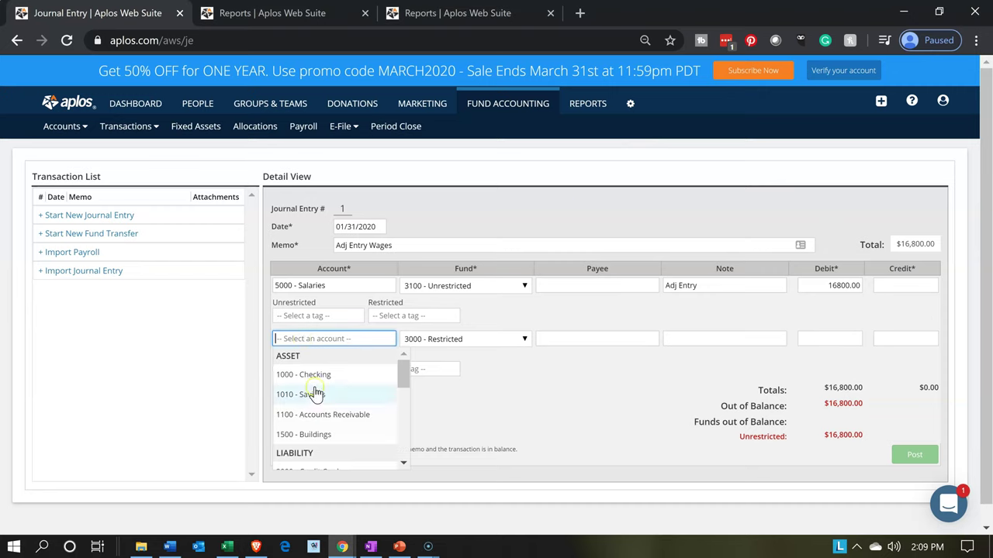
{"action": "scroll", "coordinate": [315, 391], "scroll_direction": "down", "scroll_amount": 5}
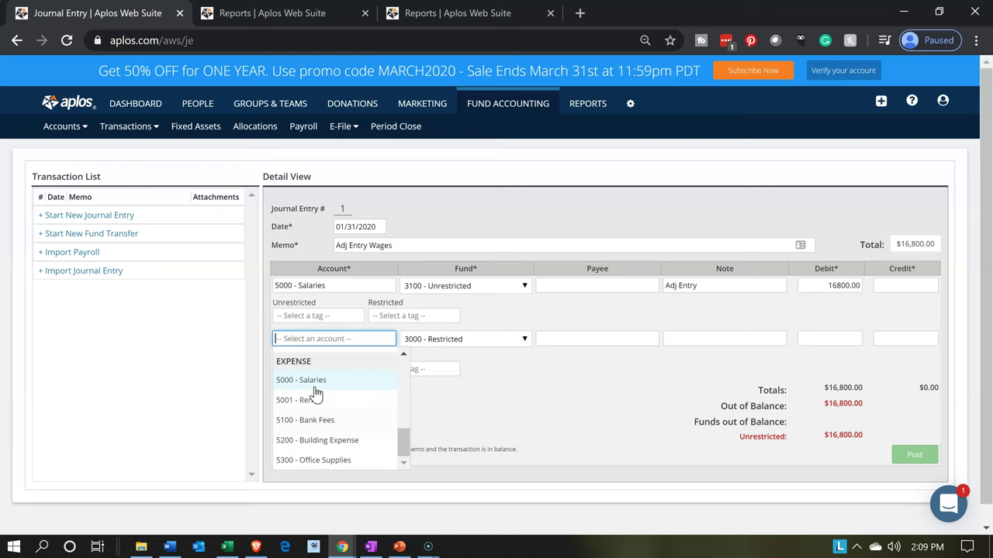
{"action": "scroll", "coordinate": [315, 394], "scroll_direction": "up", "scroll_amount": 5}
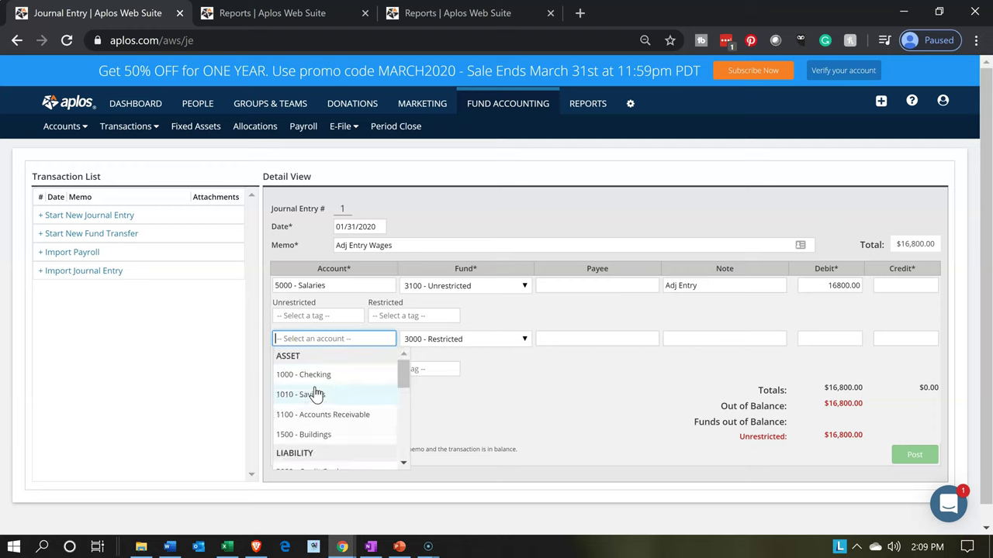
{"action": "key", "text": "Escape"}
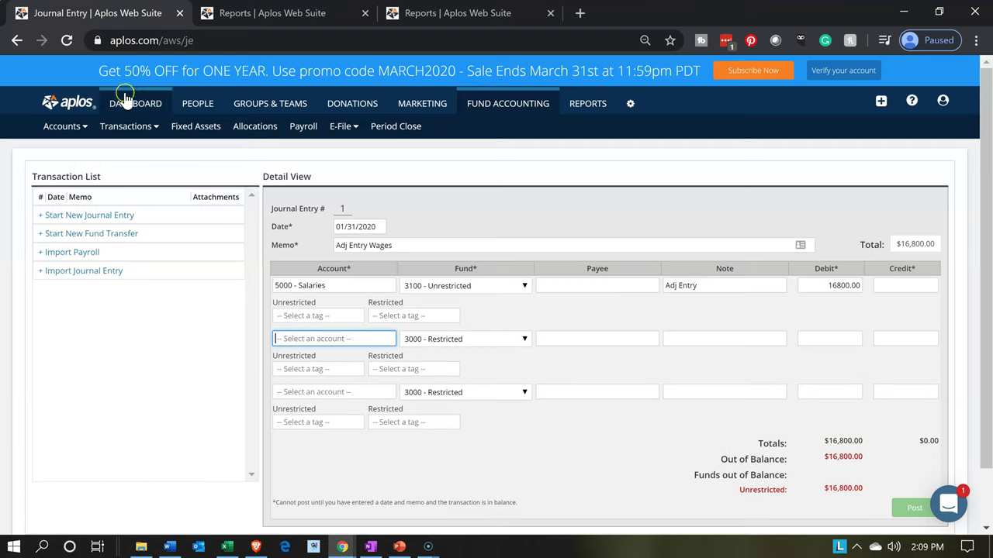
Duplicate the Journal Entry browser tab and open the chart of accounts in the copy
{"action": "right_click", "coordinate": [129, 19]}
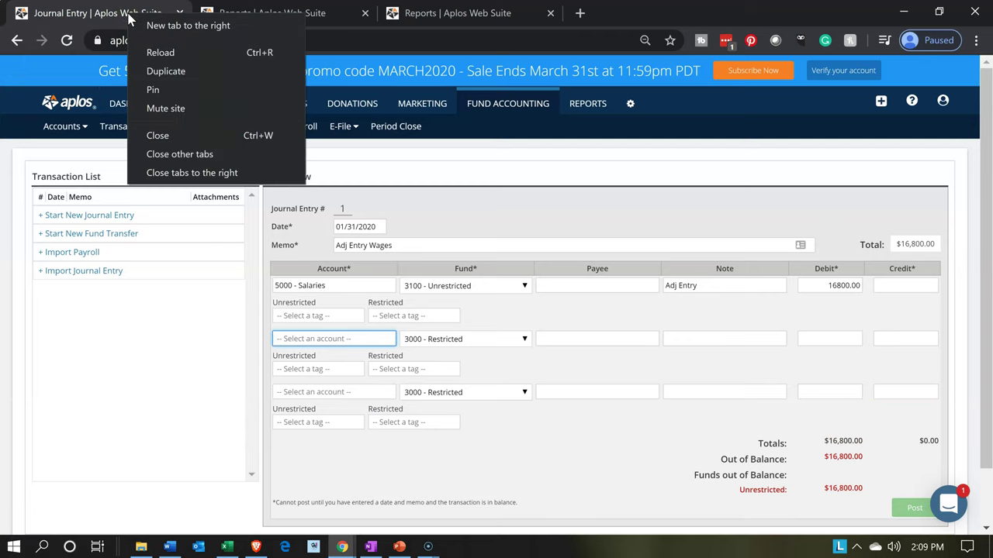
{"action": "left_click", "coordinate": [145, 71]}
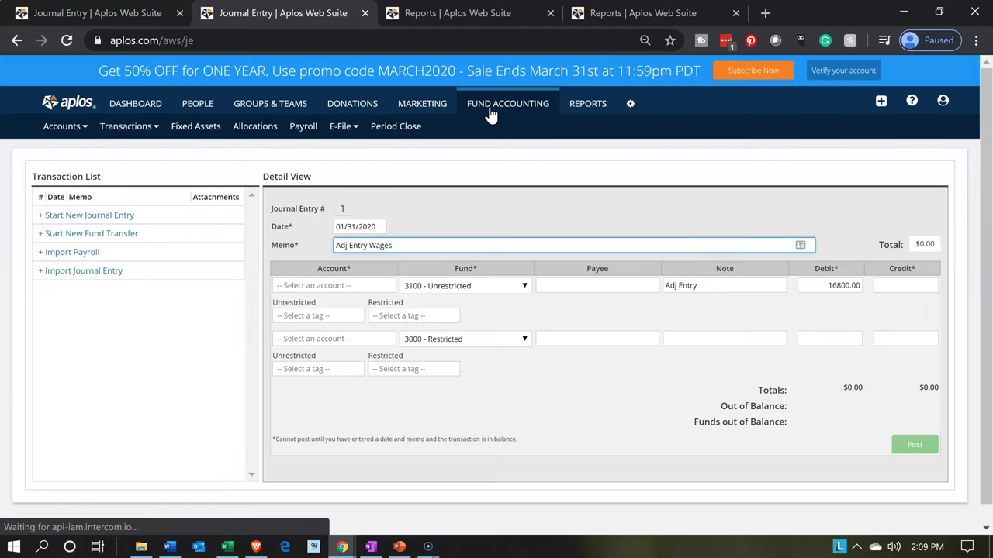
{"action": "mouse_move", "coordinate": [64, 128]}
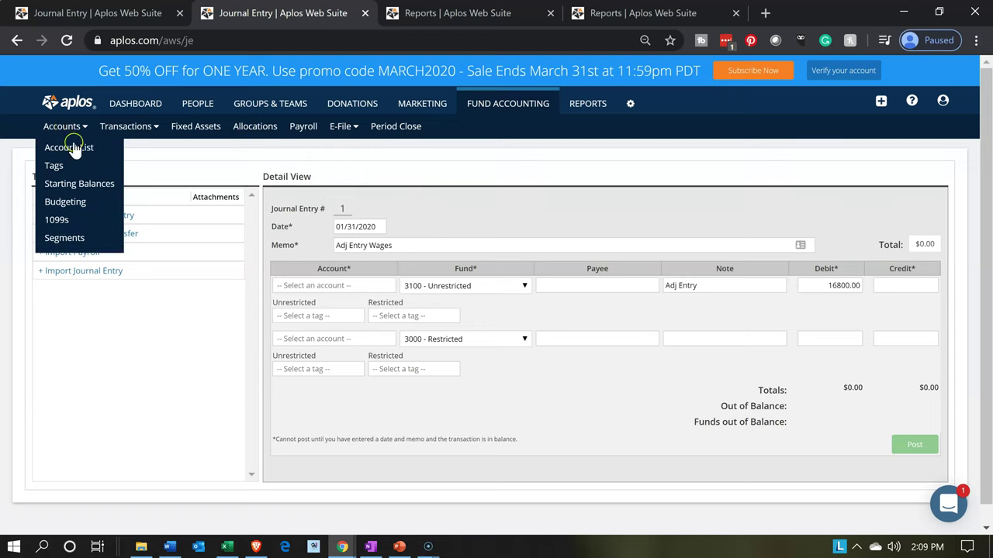
{"action": "left_click", "coordinate": [85, 153]}
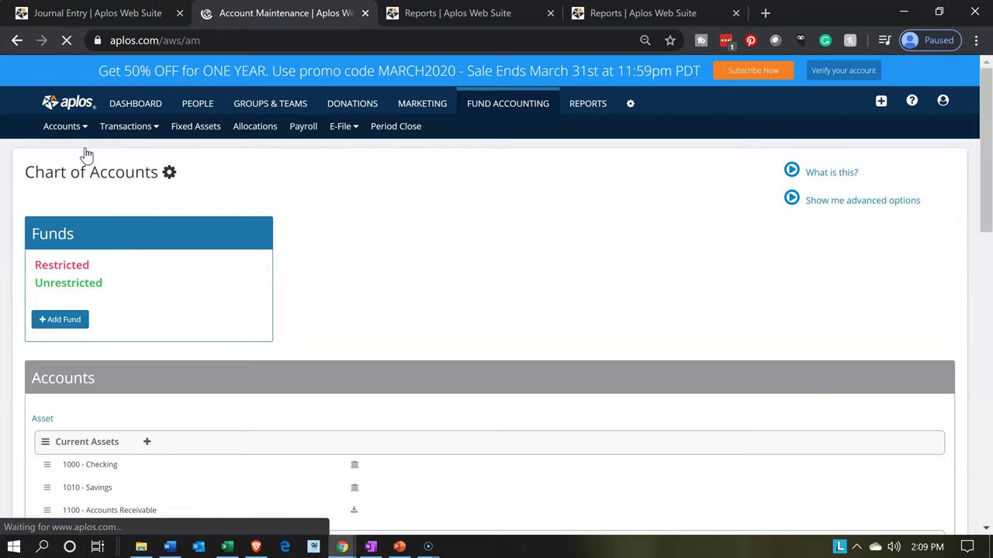
{"action": "scroll", "coordinate": [109, 247], "scroll_direction": "down", "scroll_amount": 1}
{"action": "scroll", "coordinate": [108, 247], "scroll_direction": "down", "scroll_amount": 1}
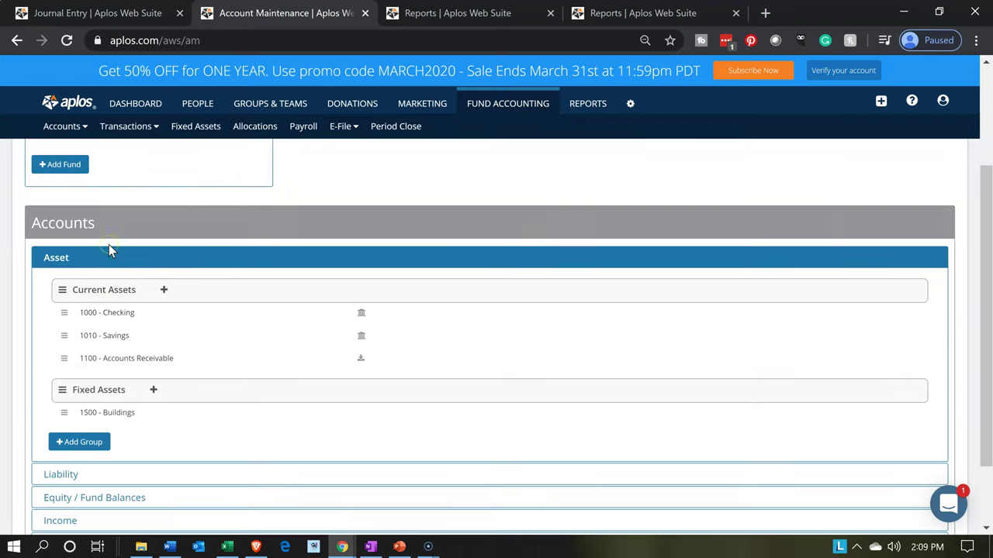
{"action": "scroll", "coordinate": [108, 247], "scroll_direction": "down", "scroll_amount": 1}
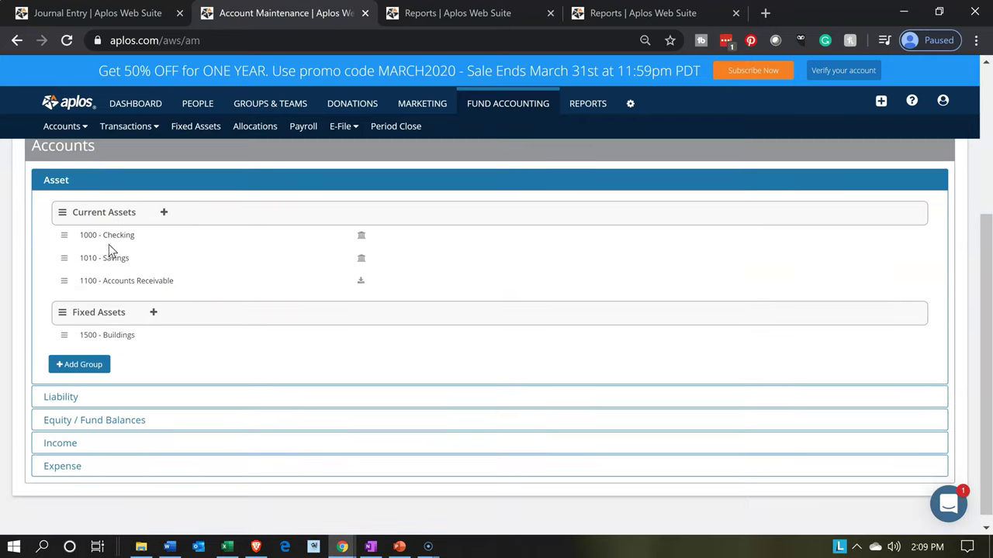
Review the liability accounts and start a new Current Liabilities account numbered 2150
{"action": "left_click", "coordinate": [95, 397]}
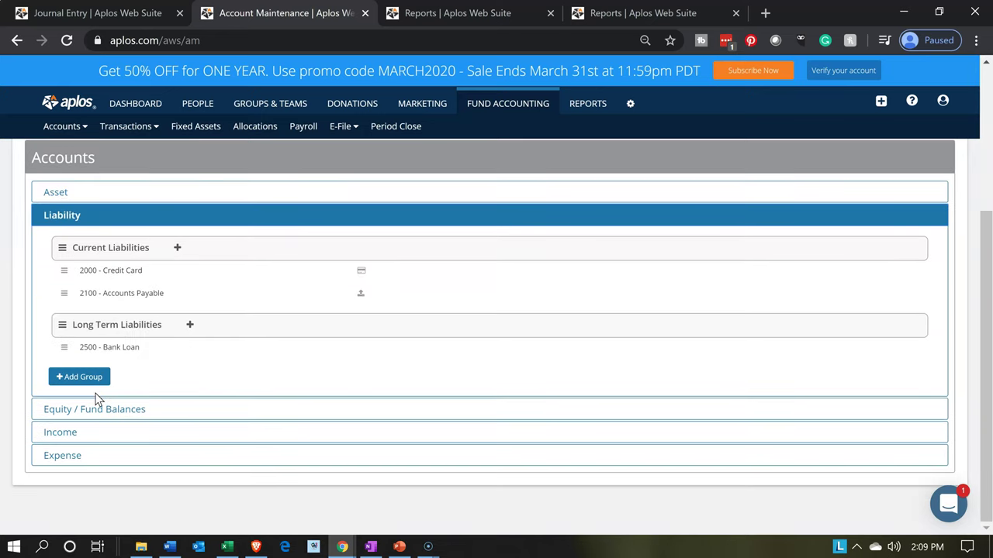
{"action": "left_click", "coordinate": [94, 273]}
{"action": "left_click", "coordinate": [120, 299]}
{"action": "left_click", "coordinate": [114, 343]}
{"action": "left_click", "coordinate": [171, 255]}
{"action": "left_click", "coordinate": [176, 250]}
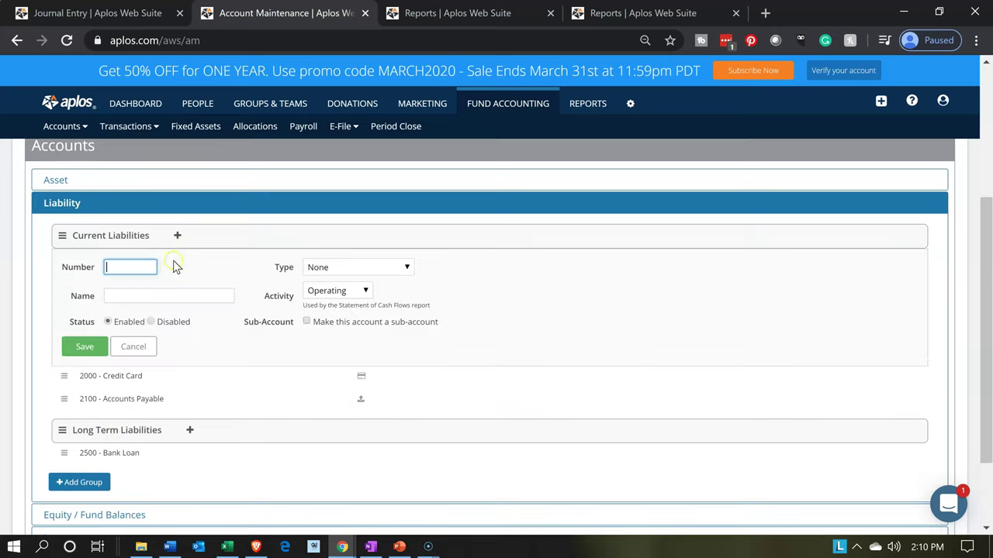
{"action": "type", "text": "2150"}
{"action": "key", "text": "Tab"}
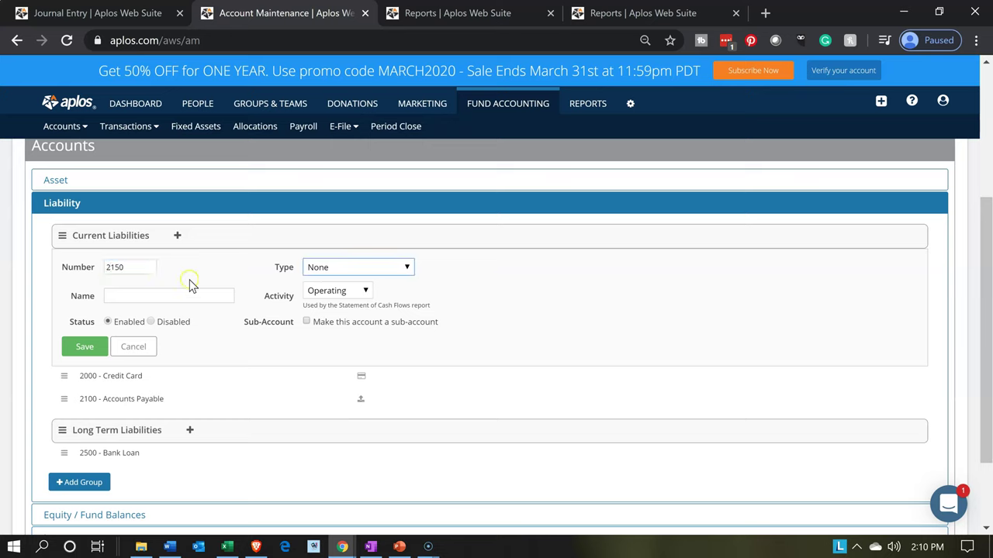
Name the new liability account Wages Payable, keep type None and activity Operating, and save it
{"action": "left_click", "coordinate": [342, 268]}
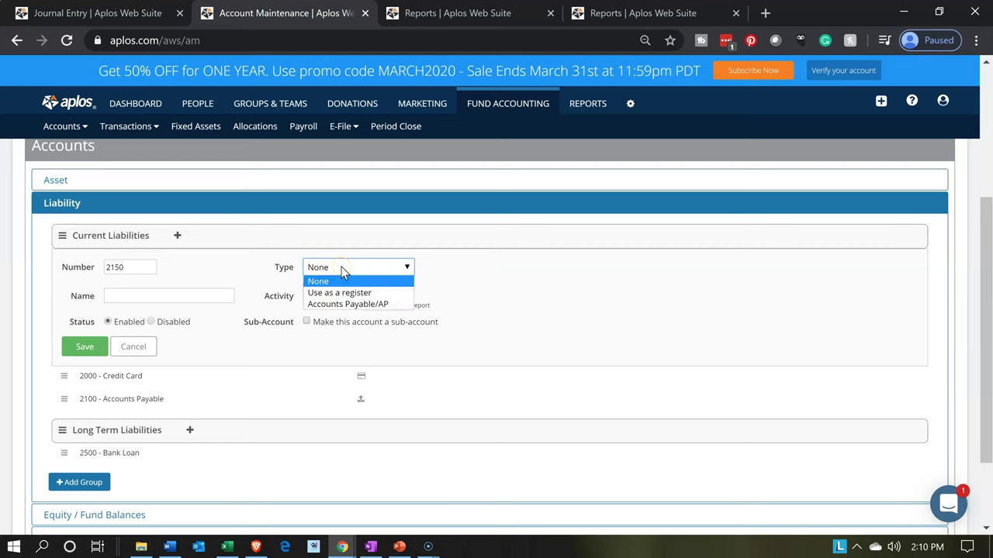
{"action": "left_click", "coordinate": [342, 270]}
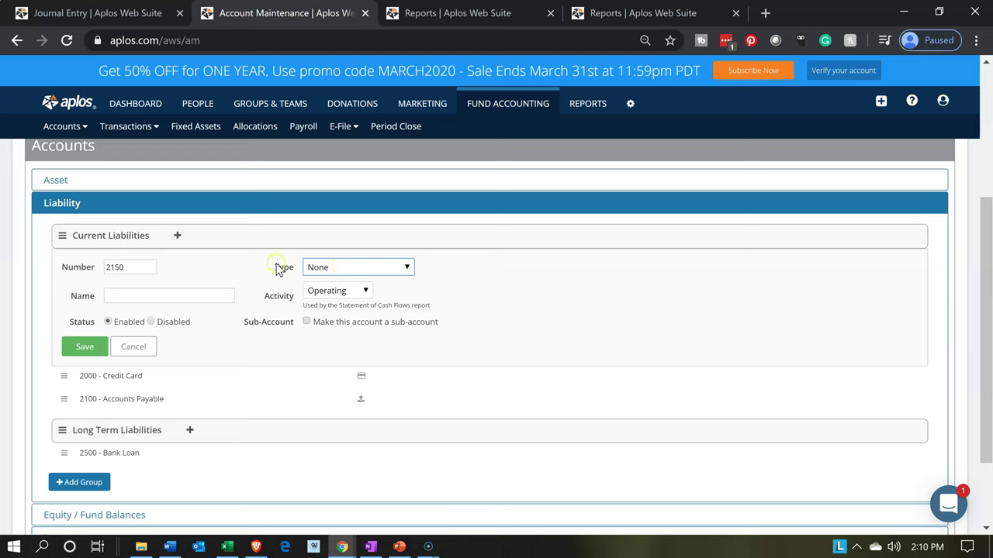
{"action": "left_click", "coordinate": [132, 297]}
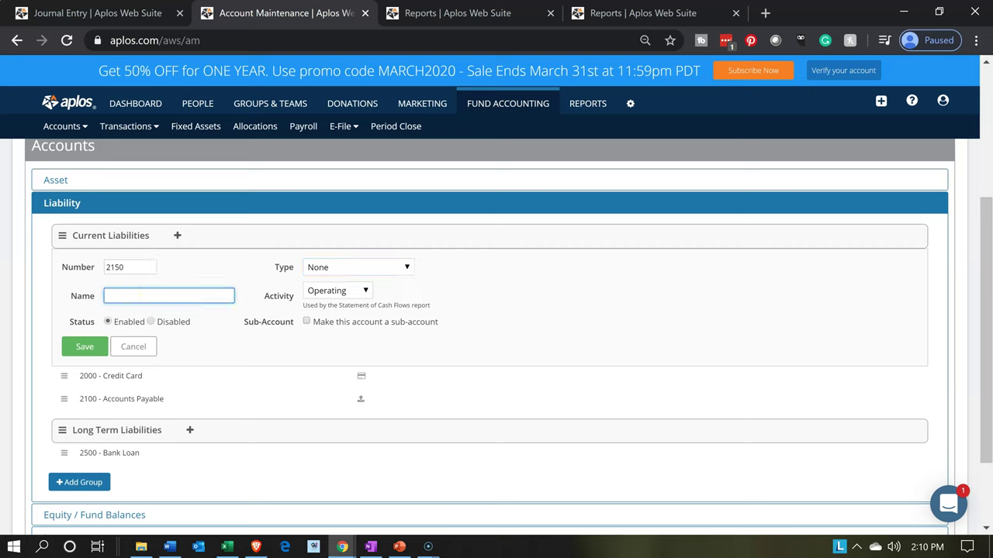
{"action": "type", "text": "Wages Payable"}
{"action": "key", "text": "Tab"}
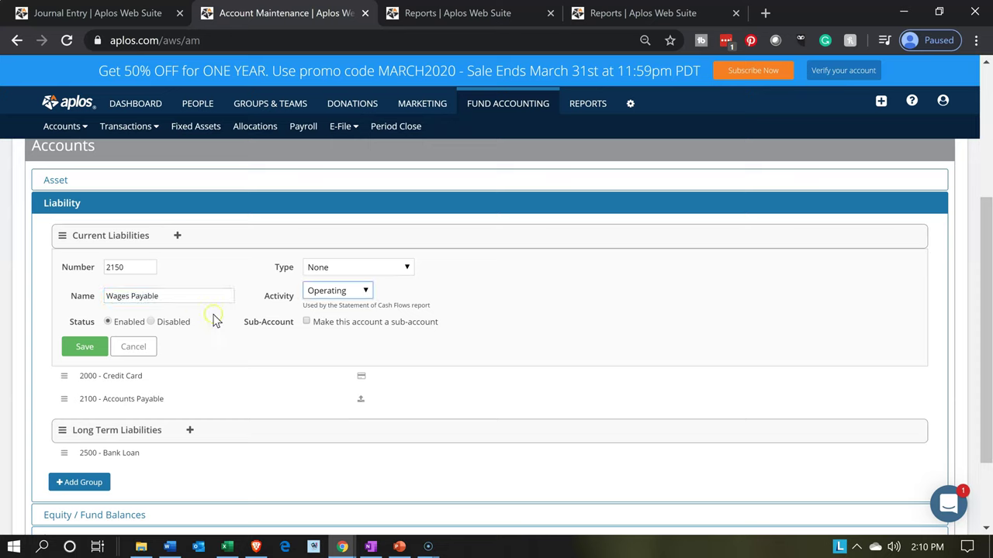
{"action": "left_click", "coordinate": [356, 293]}
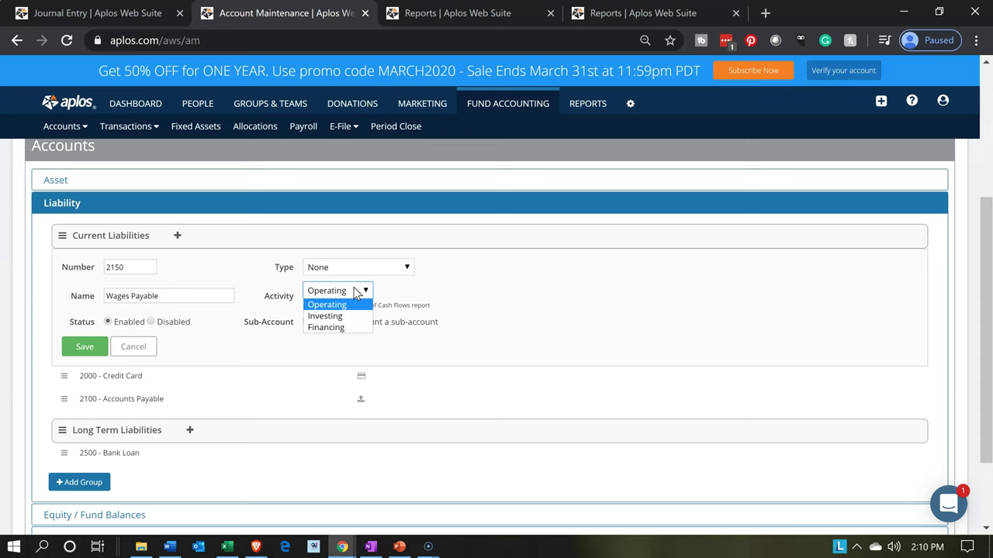
{"action": "left_click", "coordinate": [356, 292]}
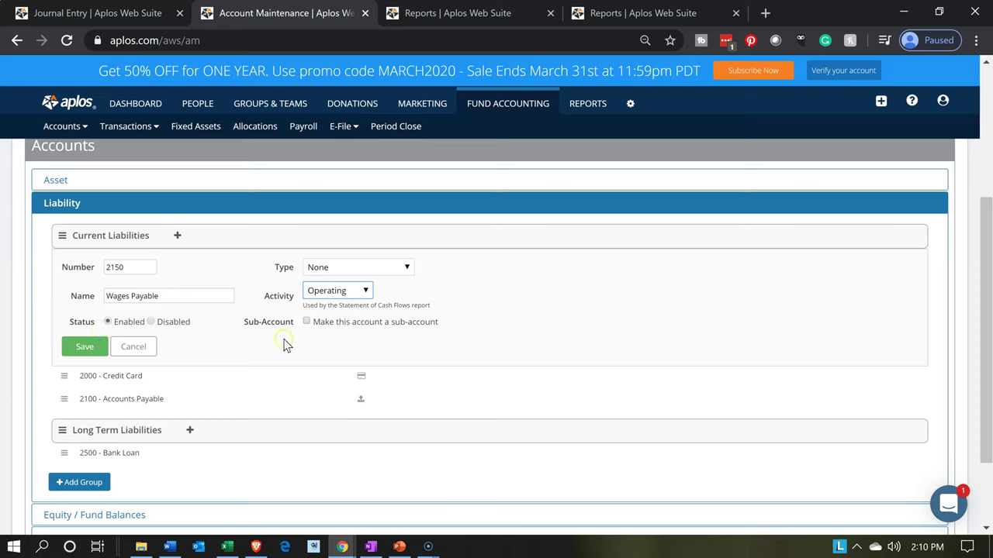
{"action": "left_click", "coordinate": [77, 353]}
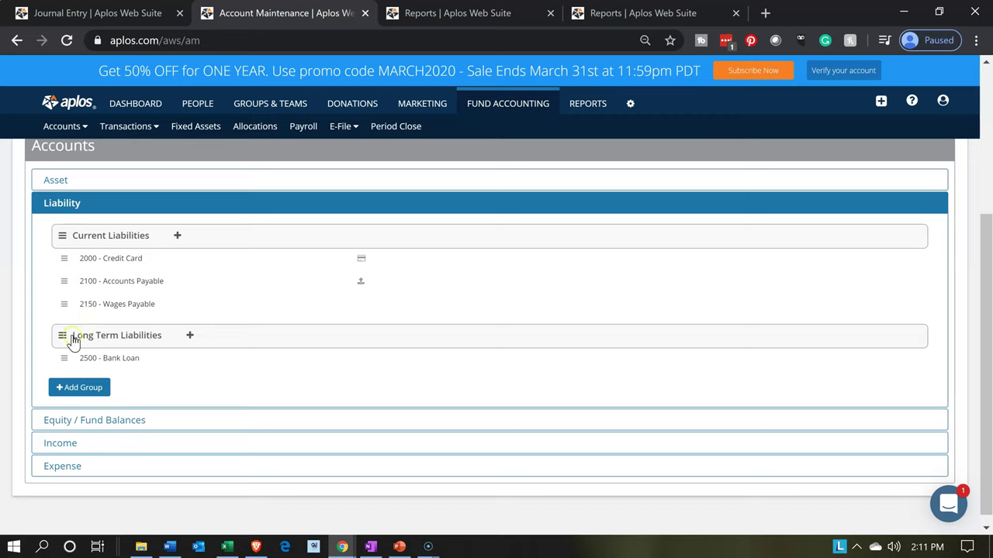
Rename expense account 5000 under Administrative Expenses as Wages and save the change
{"action": "left_click", "coordinate": [93, 468]}
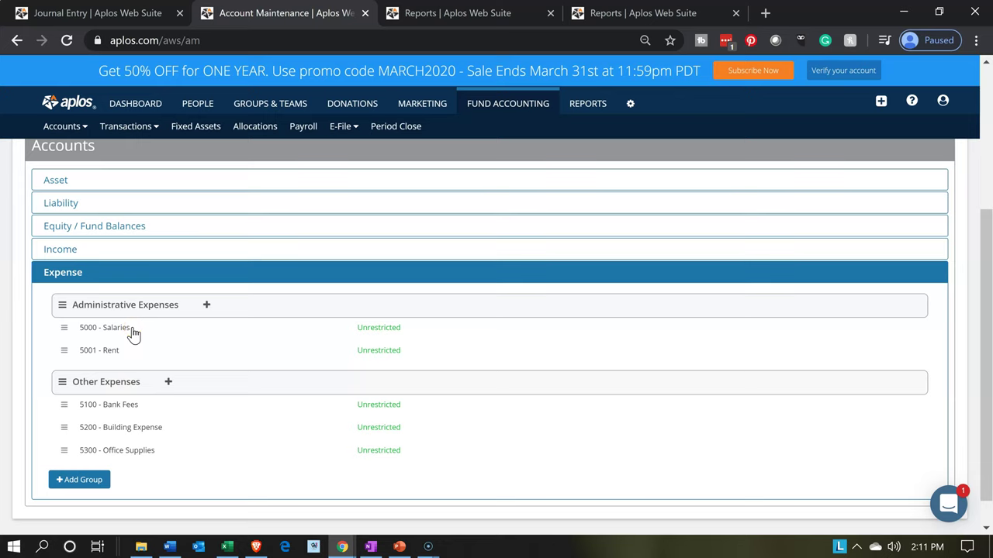
{"action": "left_click", "coordinate": [132, 333]}
{"action": "left_click", "coordinate": [144, 375]}
{"action": "key", "text": "BackSpace"}
{"action": "key", "text": "BackSpace"}
{"action": "key", "text": "BackSpace"}
{"action": "key", "text": "BackSpace"}
{"action": "key", "text": "BackSpace"}
{"action": "key", "text": "BackSpace"}
{"action": "key", "text": "BackSpace"}
{"action": "key", "text": "BackSpace"}
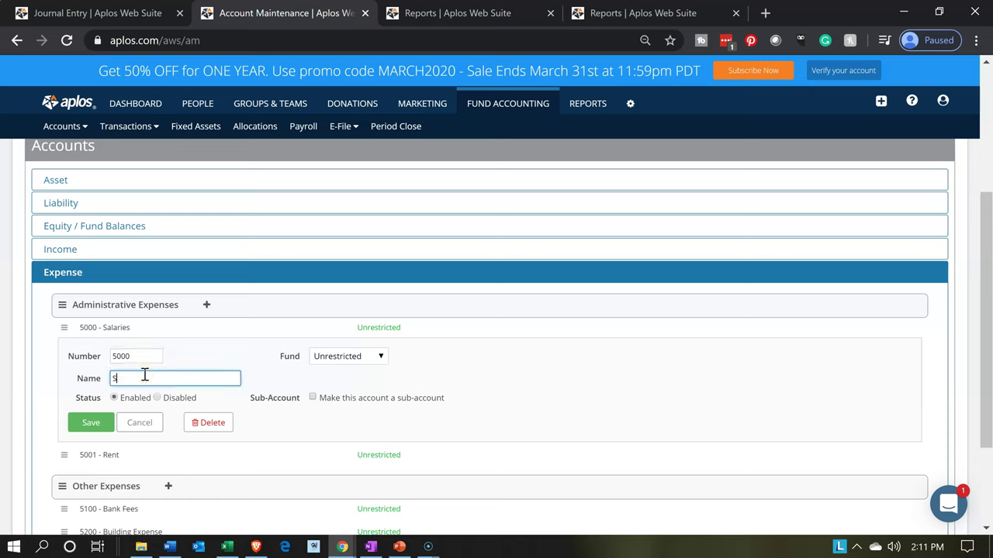
{"action": "type", "text": "Wages"}
{"action": "left_click", "coordinate": [79, 433]}
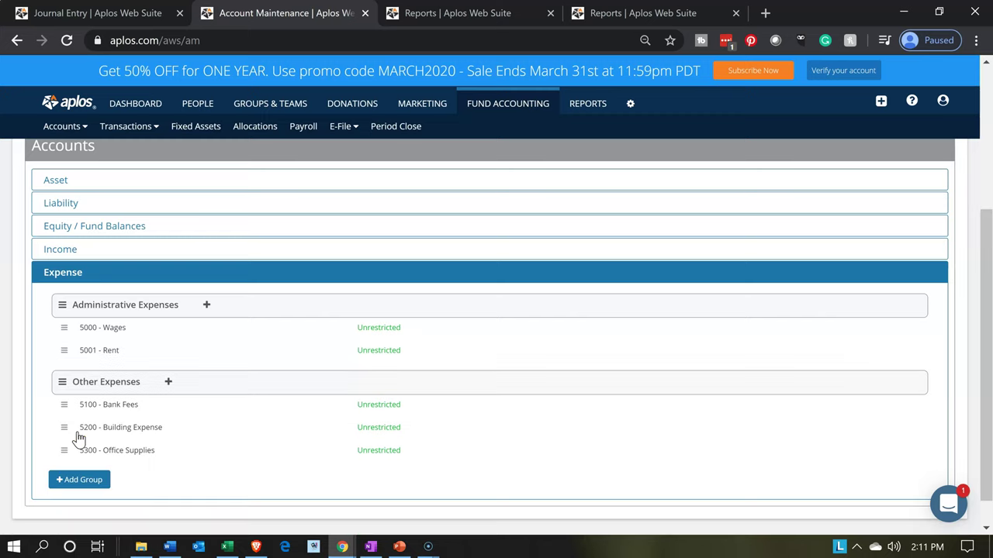
{"action": "left_click", "coordinate": [95, 386]}
Return to the unfinished journal entry and assign account 2150 - Wages Payable and fund 3100 - Unrestricted to the second line
{"action": "left_click", "coordinate": [134, 18]}
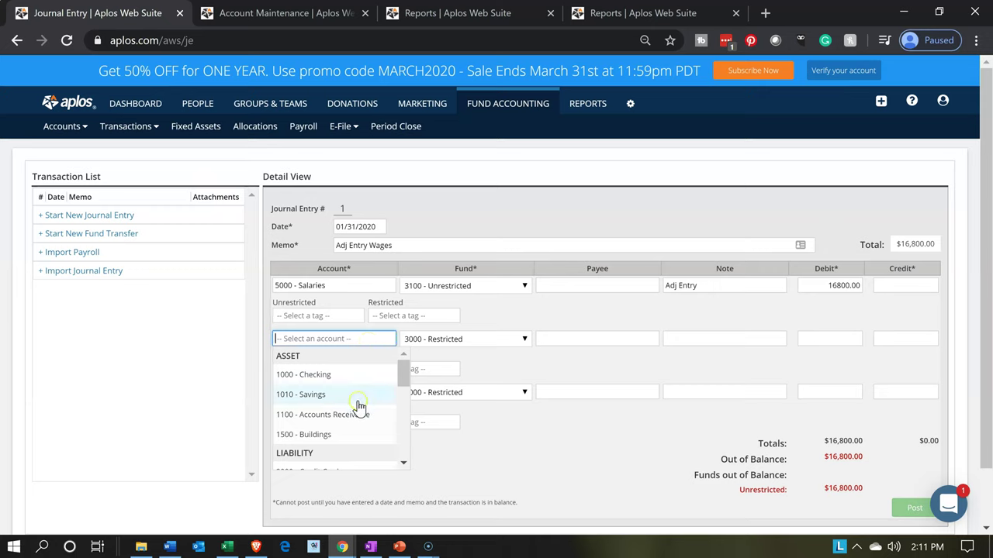
{"action": "scroll", "coordinate": [359, 406], "scroll_direction": "down", "scroll_amount": 3}
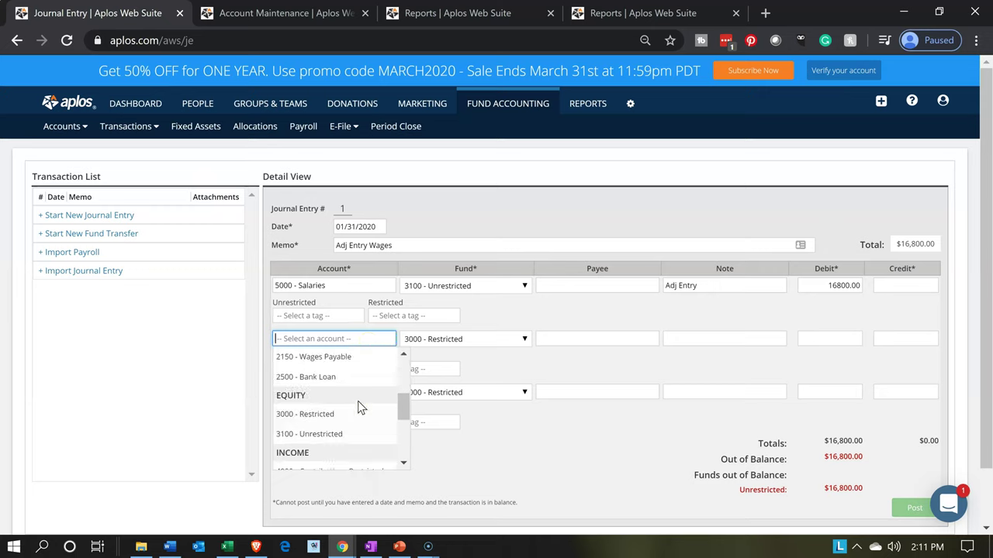
{"action": "scroll", "coordinate": [357, 402], "scroll_direction": "up", "scroll_amount": 1}
{"action": "left_click", "coordinate": [352, 439]}
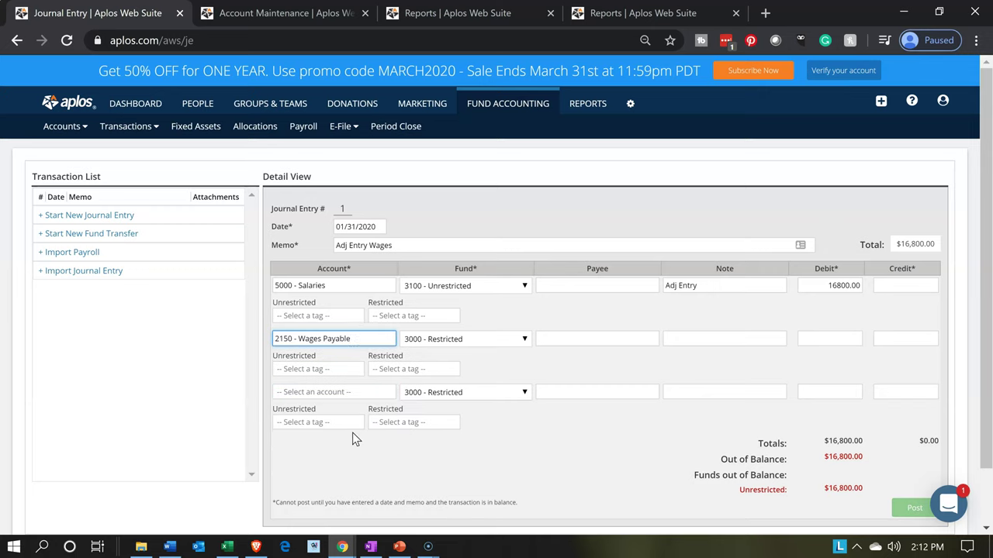
{"action": "key", "text": "Tab"}
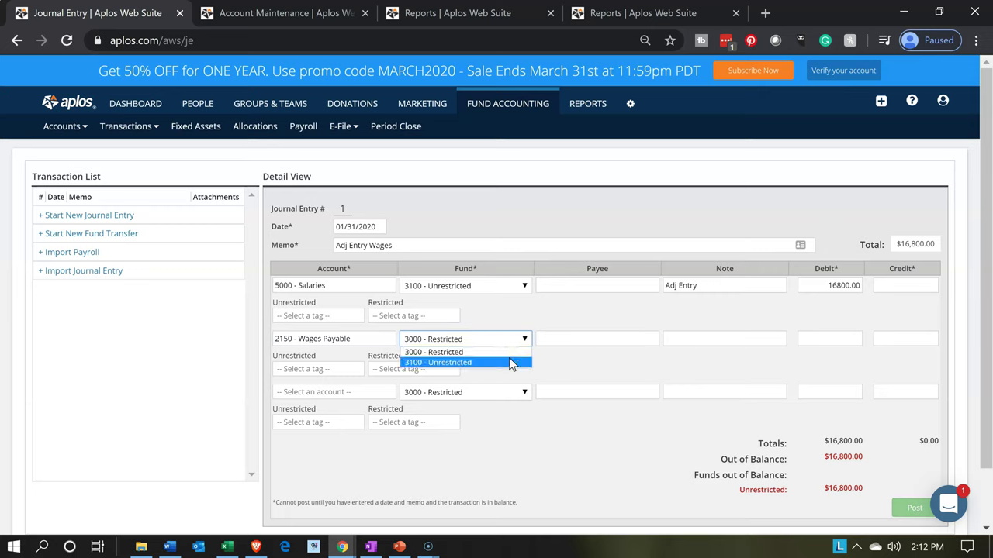
{"action": "left_click", "coordinate": [511, 364]}
Enter the note "Adj Entry" and a credit of 16800 on the Wages Payable line
{"action": "key", "text": "Tab"}
{"action": "key", "text": "Tab"}
{"action": "type", "text": "Ad"}
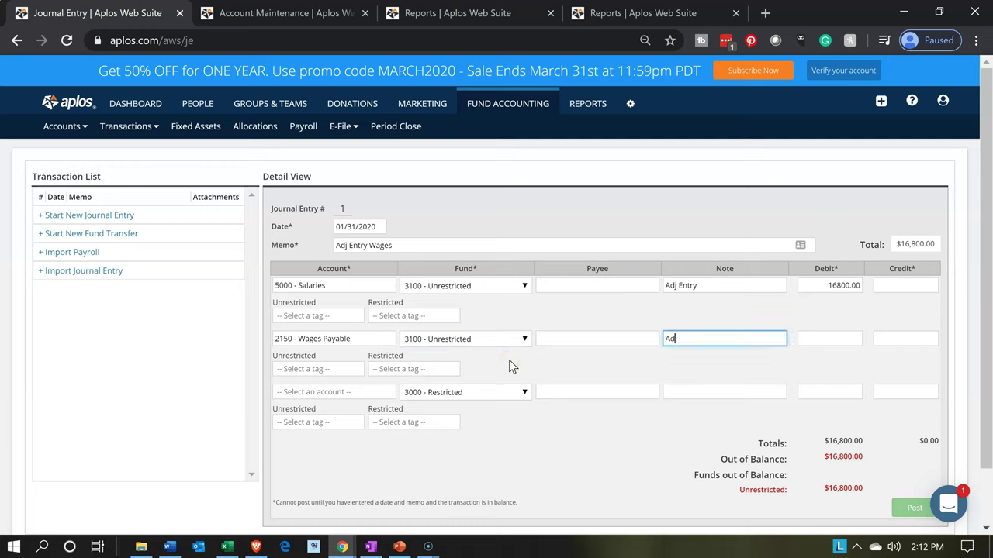
{"action": "type", "text": "j Entry"}
{"action": "key", "text": "Tab"}
{"action": "key", "text": "Tab"}
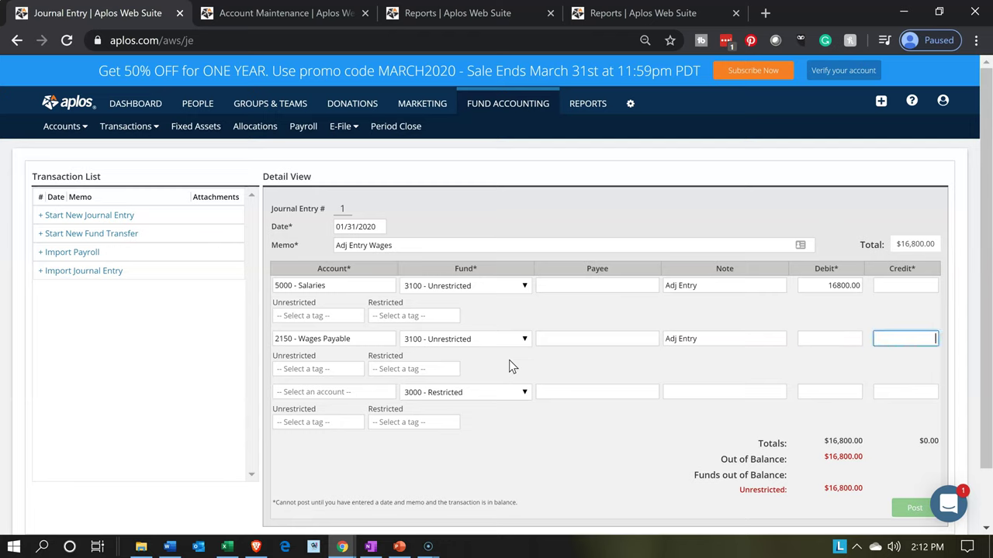
{"action": "type", "text": "16800"}
{"action": "key", "text": "Tab"}
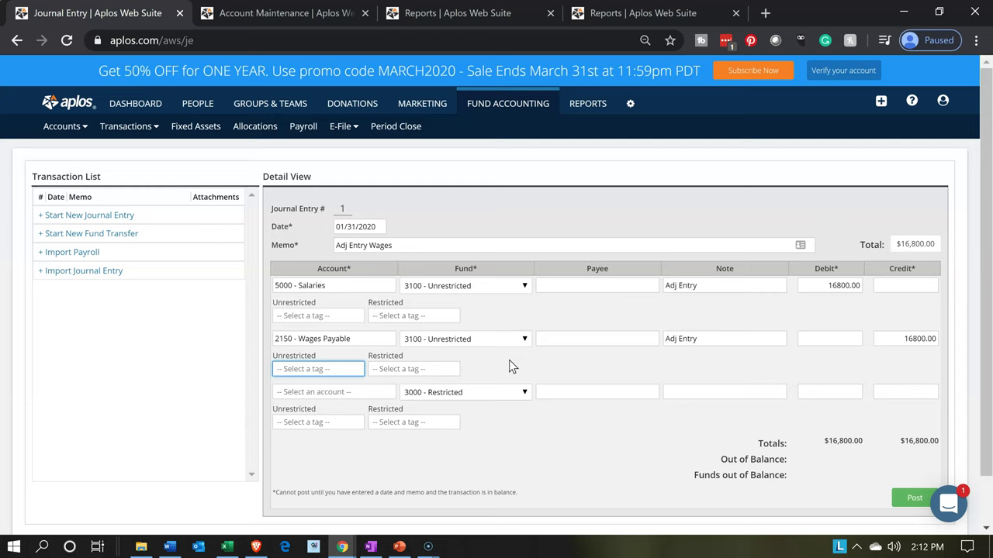
Post the balanced wages adjusting journal entry dated 01/31/2020
{"action": "key", "text": "Tab"}
{"action": "key", "text": "Tab"}
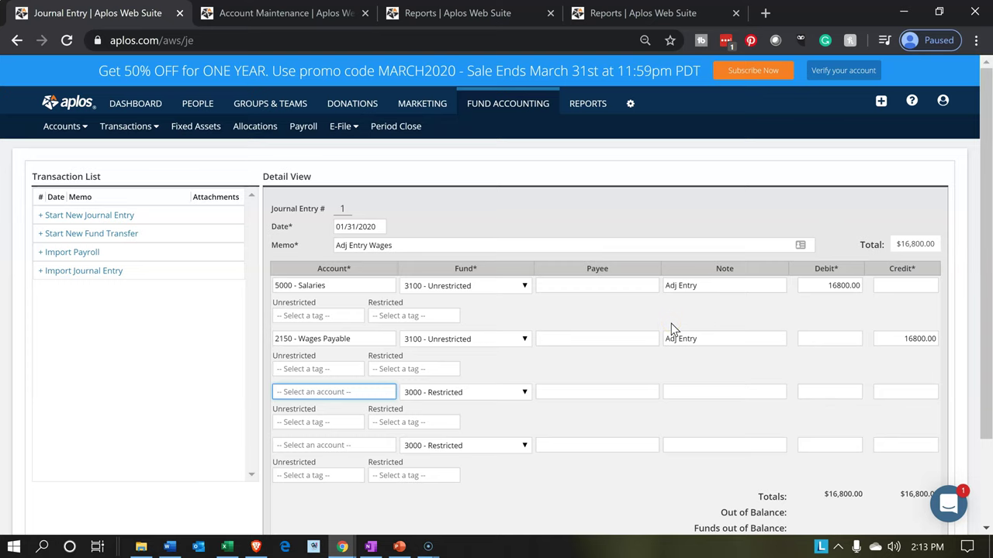
{"action": "scroll", "coordinate": [671, 323], "scroll_direction": "down", "scroll_amount": 1}
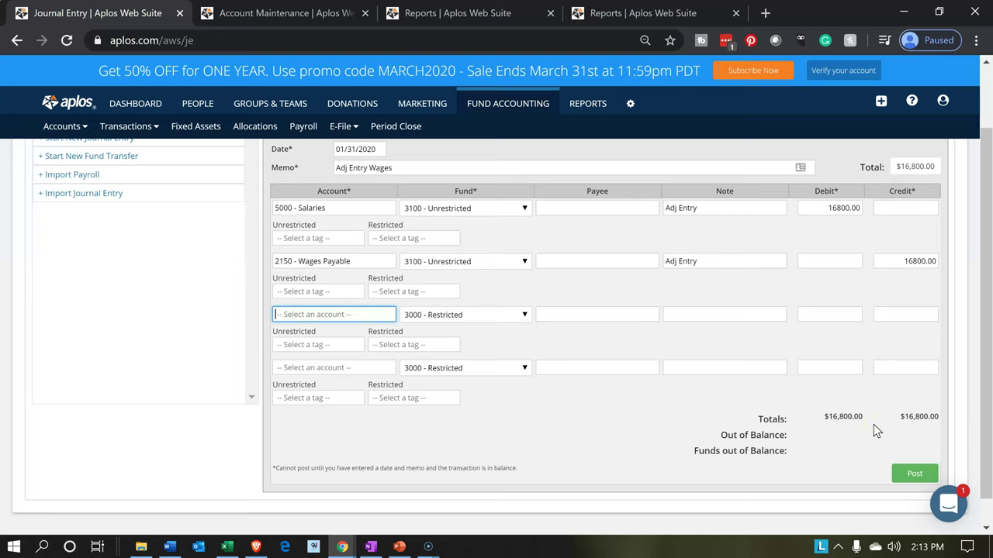
{"action": "left_click", "coordinate": [896, 475]}
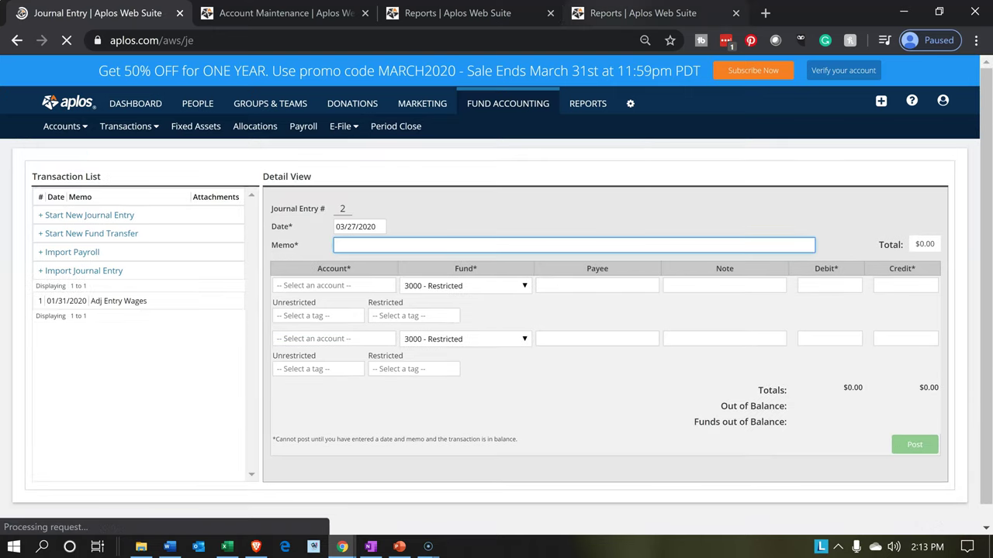
Reload the Balance Sheet by Fund report and check its liabilities and equity by fund
{"action": "left_click", "coordinate": [631, 13]}
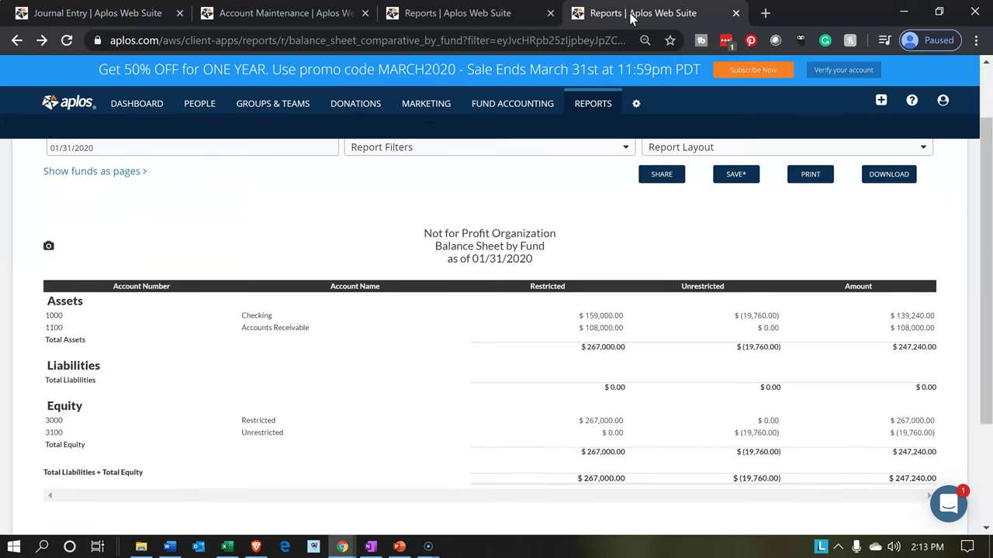
{"action": "scroll", "coordinate": [321, 264], "scroll_direction": "up", "scroll_amount": 1}
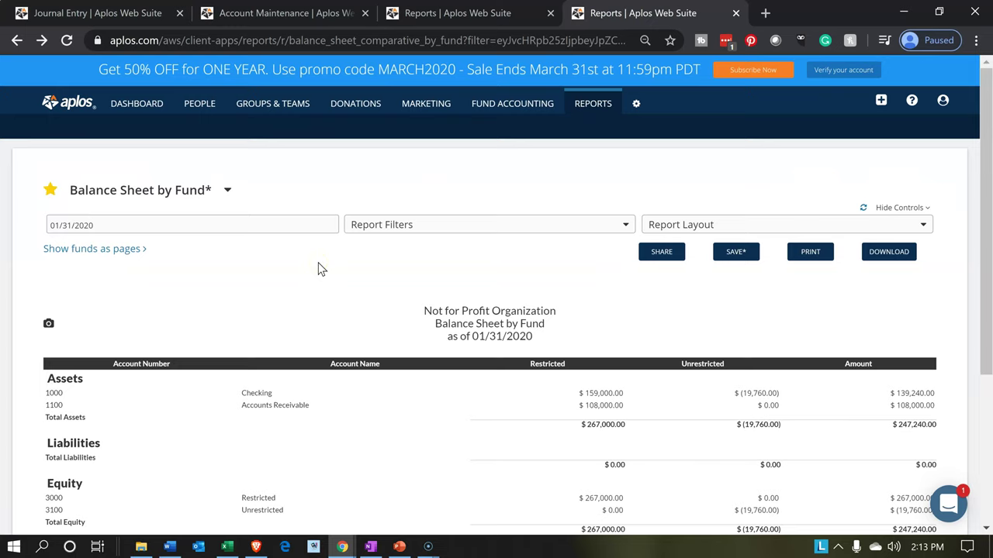
{"action": "left_click", "coordinate": [66, 45]}
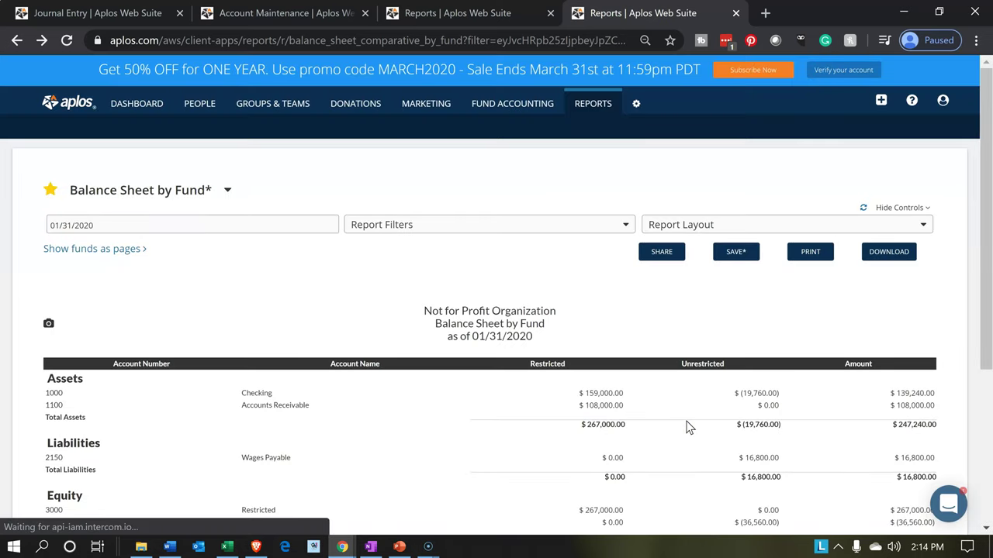
{"action": "scroll", "coordinate": [687, 428], "scroll_direction": "down", "scroll_amount": 1}
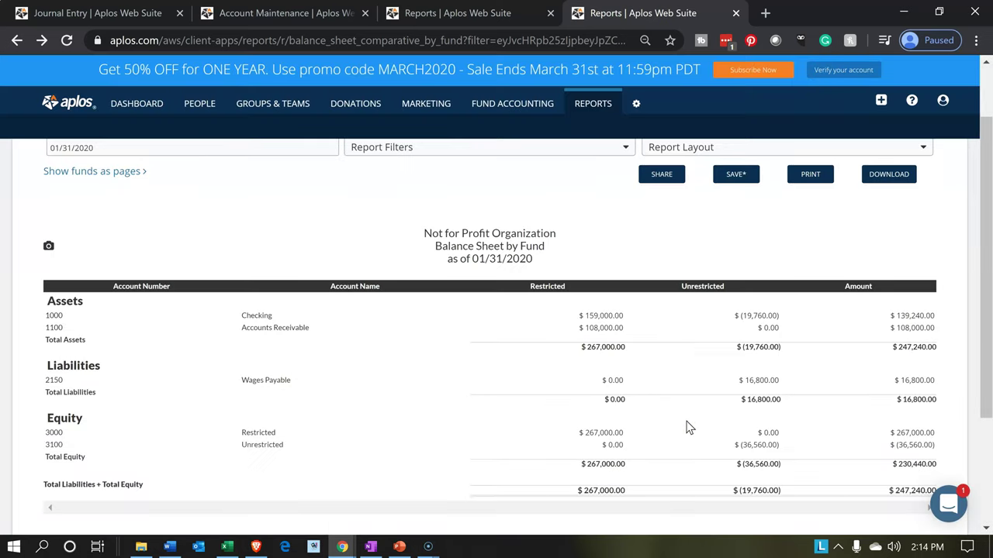
Examine the general ledger detail behind the unrestricted Wages Payable balance, and return to the Balance Sheet by Fund
{"action": "left_click", "coordinate": [761, 382]}
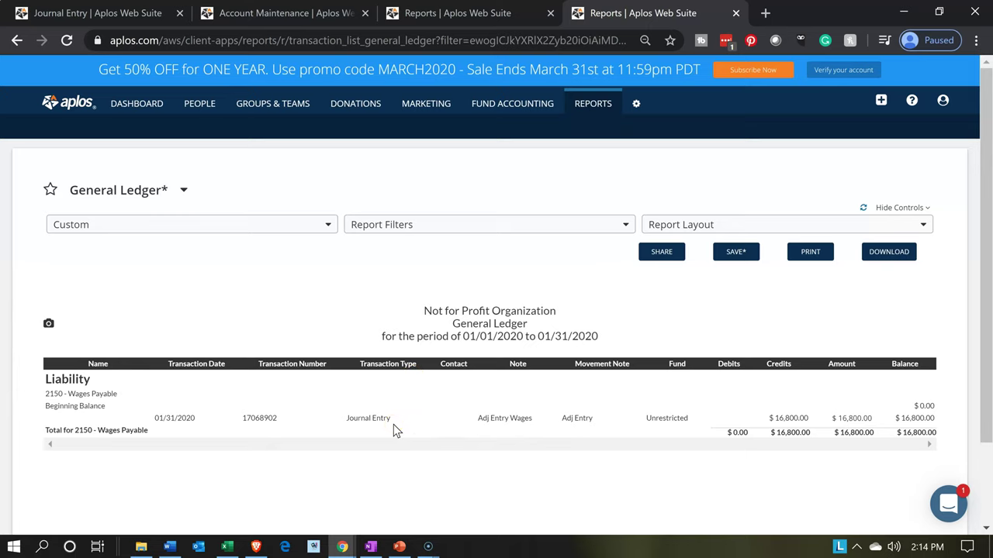
{"action": "left_click", "coordinate": [17, 43]}
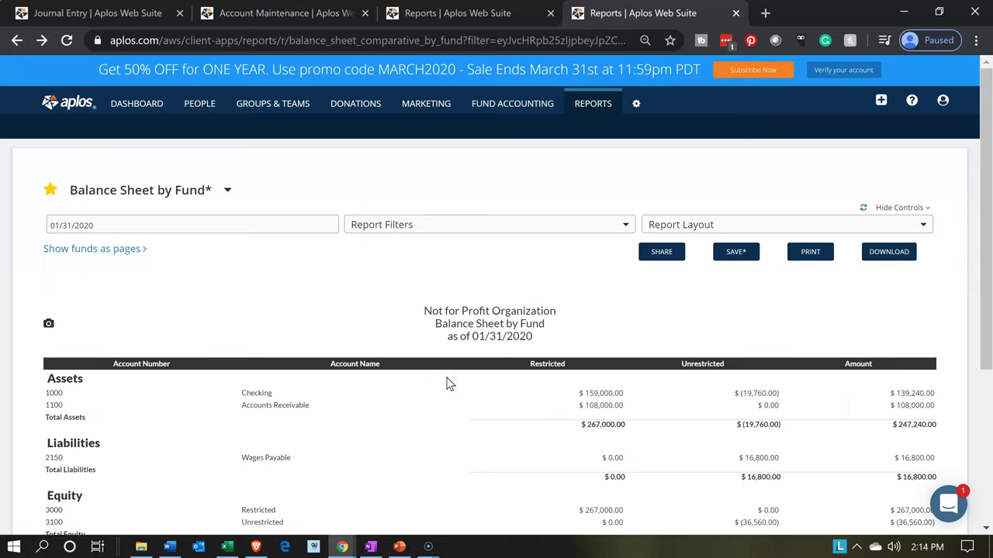
{"action": "scroll", "coordinate": [446, 382], "scroll_direction": "down", "scroll_amount": 1}
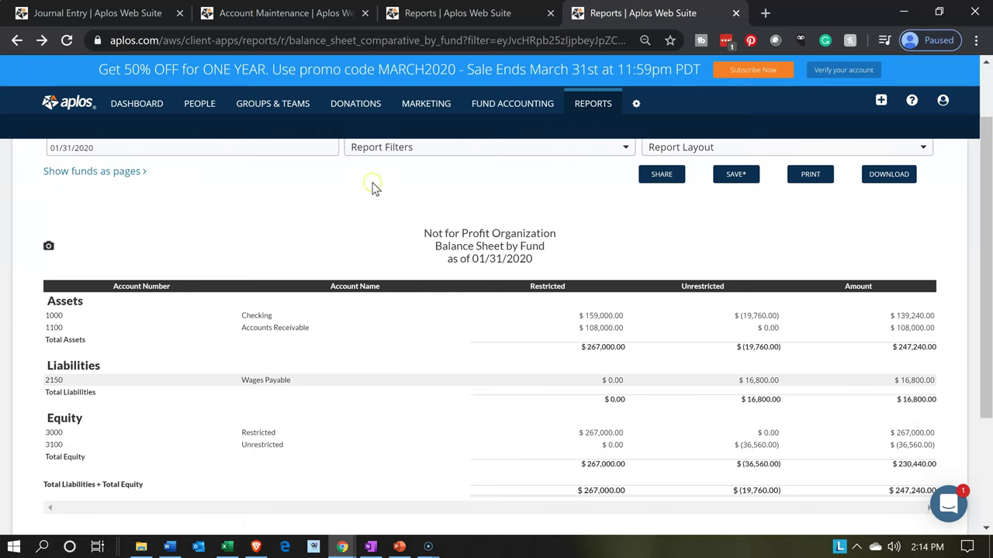
Reload the Income Statement by Fund report and check the Wages expense line
{"action": "left_click", "coordinate": [454, 22]}
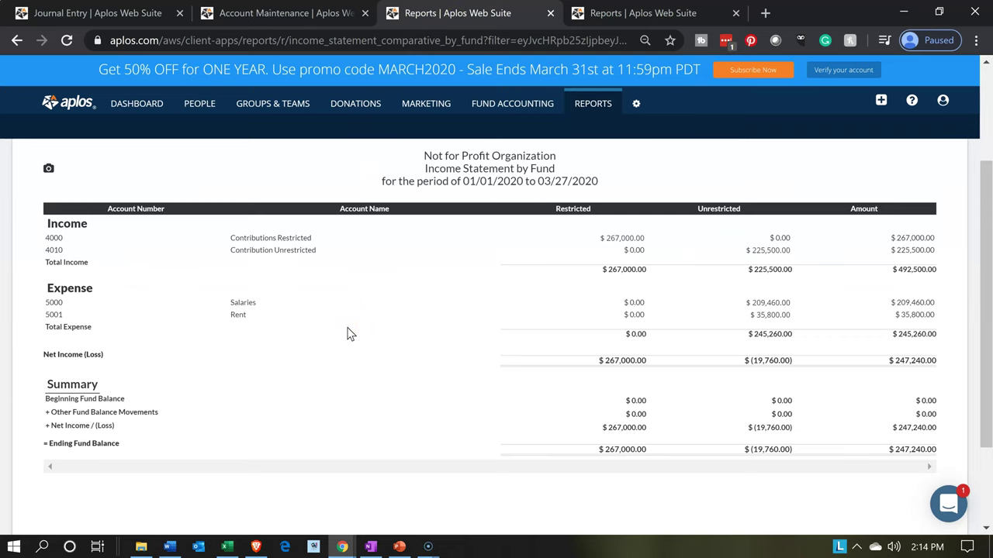
{"action": "scroll", "coordinate": [347, 334], "scroll_direction": "up", "scroll_amount": 1}
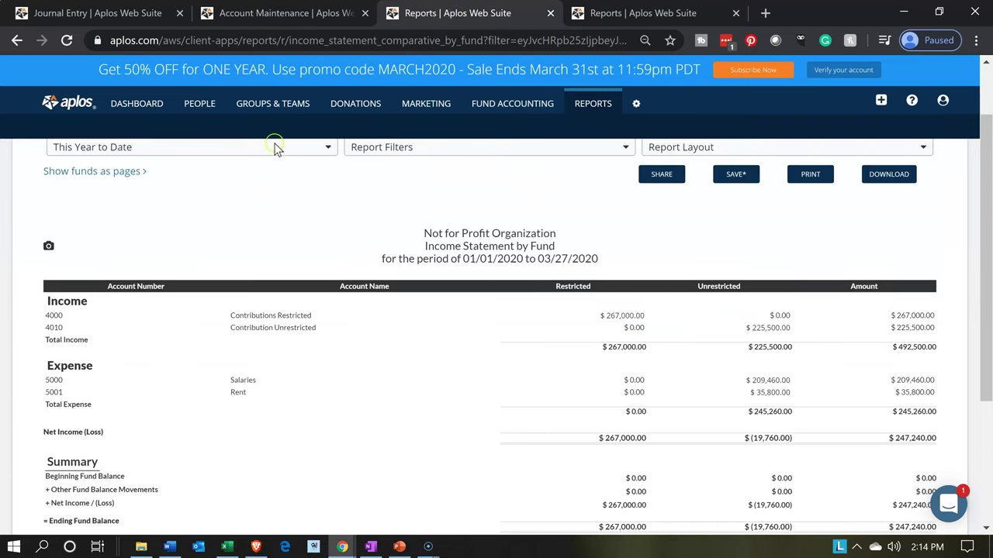
{"action": "left_click", "coordinate": [70, 42]}
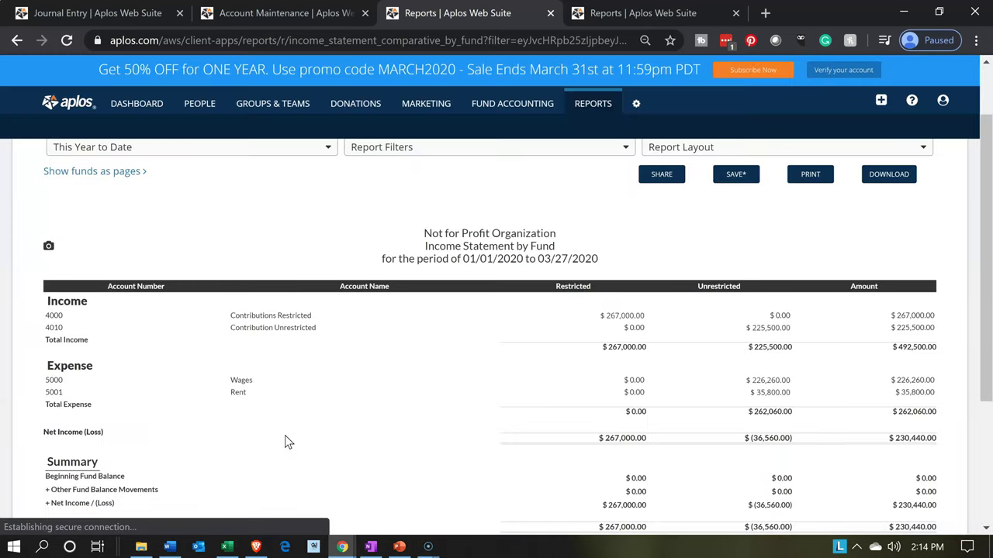
{"action": "left_click", "coordinate": [264, 384]}
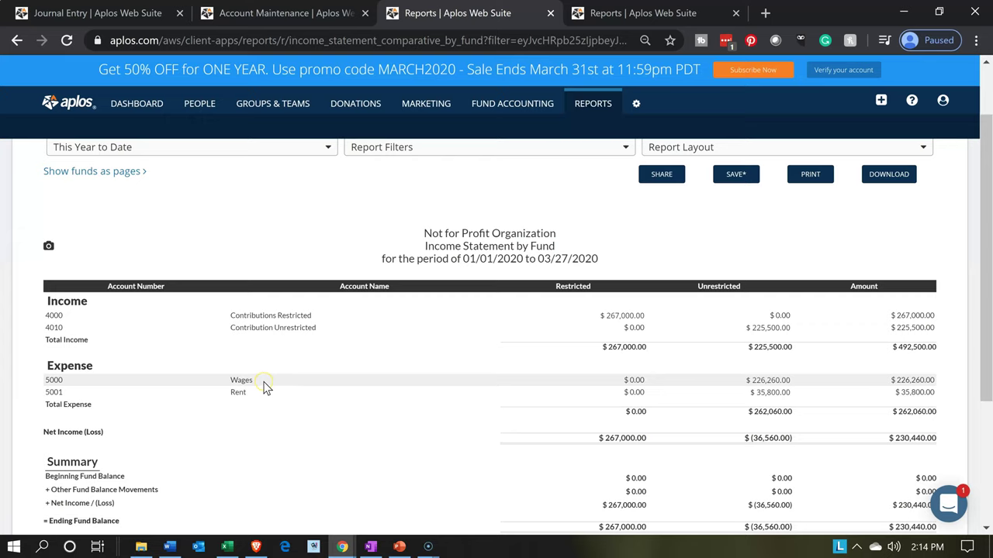
Open the general ledger detail behind the unrestricted Wages expense and examine its transactions
{"action": "left_click", "coordinate": [718, 381]}
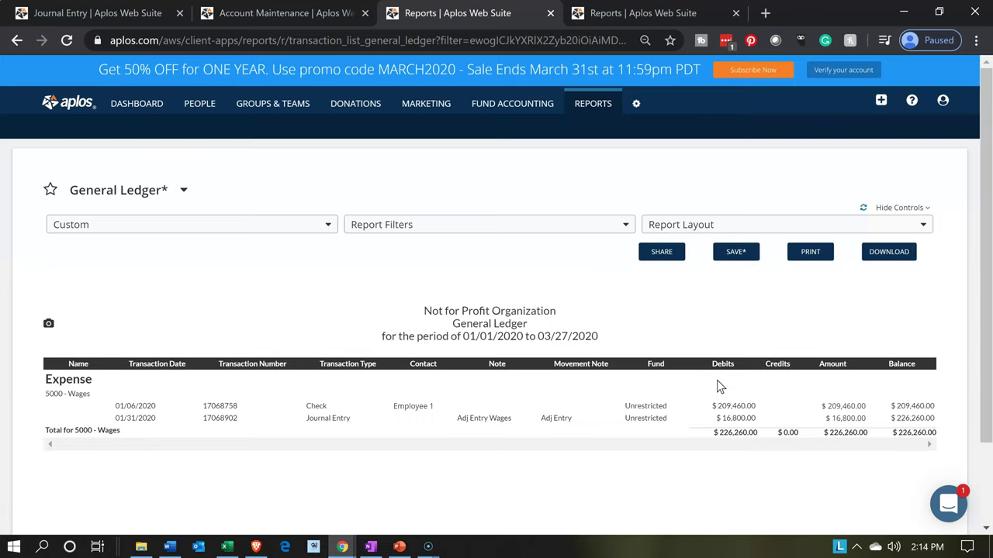
{"action": "scroll", "coordinate": [716, 385], "scroll_direction": "down", "scroll_amount": 1}
{"action": "left_click", "coordinate": [357, 353]}
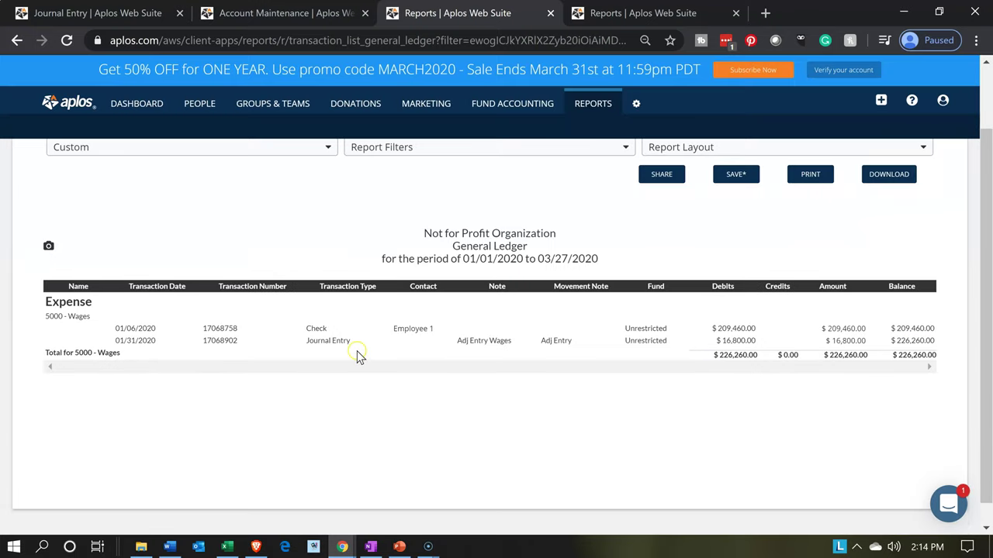